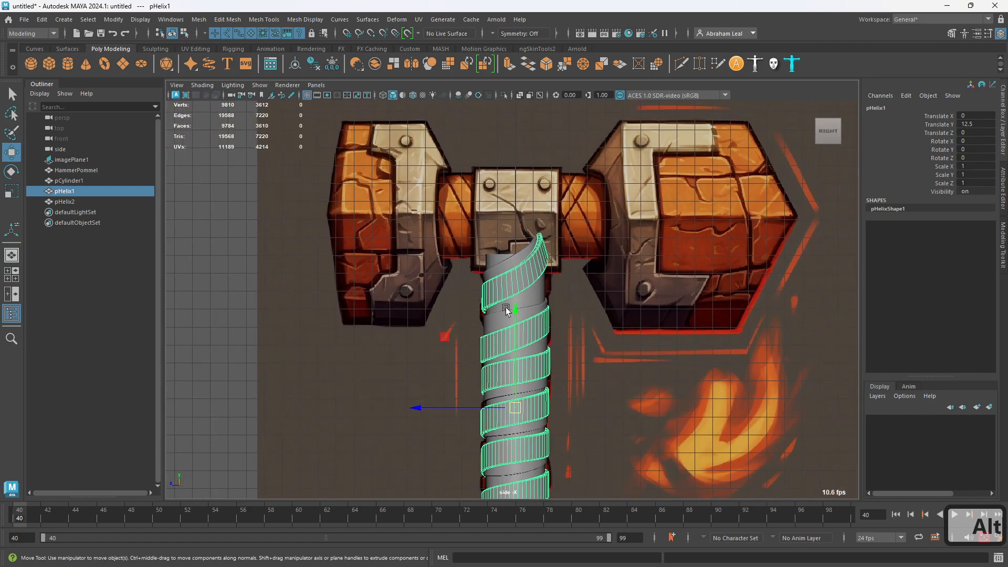
- Examine the spiral-wrapped handle and pommel against the hammer reference image in the side view
scroll(500, 307, "down", 2)
scroll(528, 317, "up", 2)
scroll(504, 255, "up", 2)
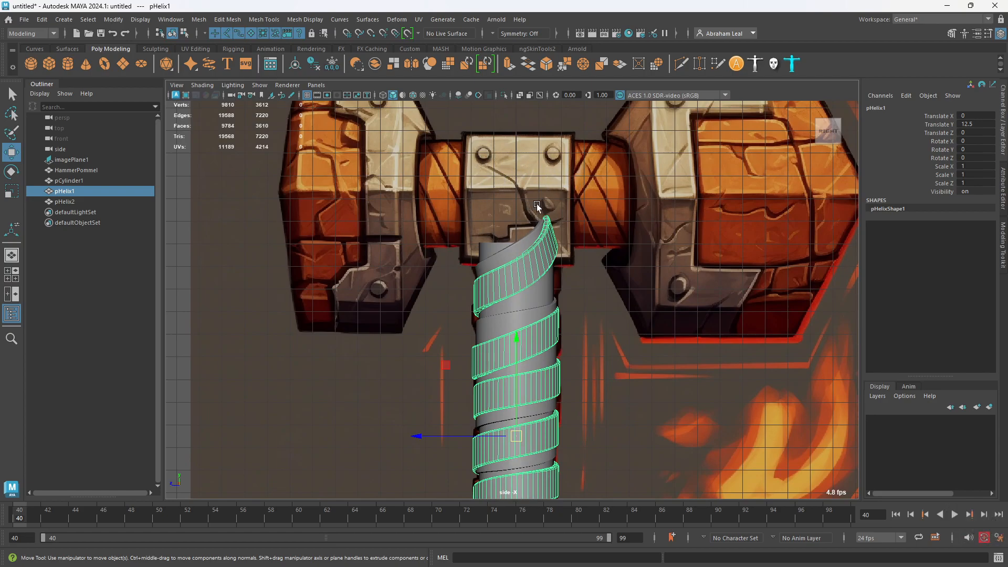
scroll(536, 345, "down", 2)
scroll(556, 194, "up", 2)
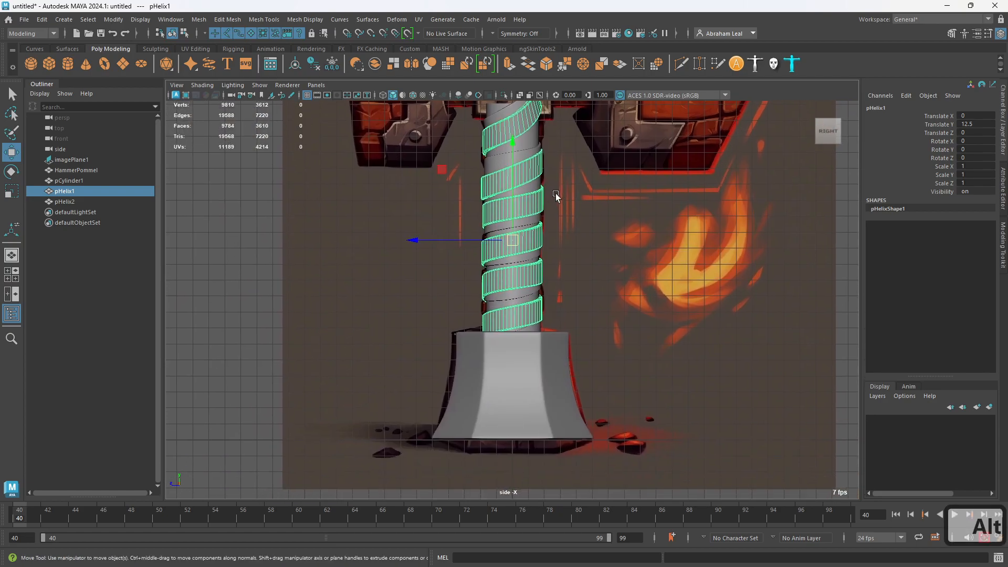
middle_click_drag(506, 216, 512, 315, "alt")
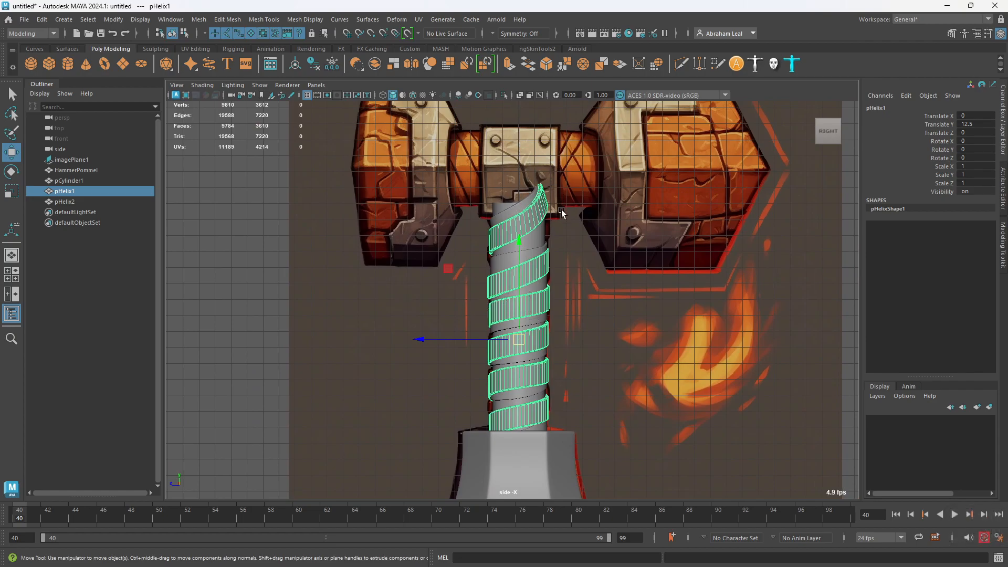
middle_click_drag(563, 226, 571, 267, "alt")
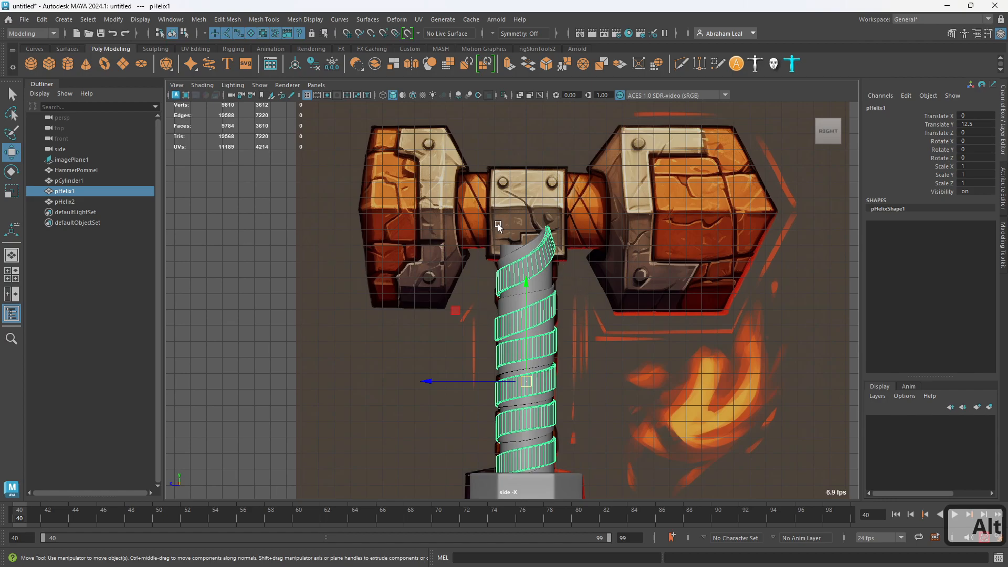
- Hide the second helix wrap, pHelix2, and show it again
left_click(505, 270)
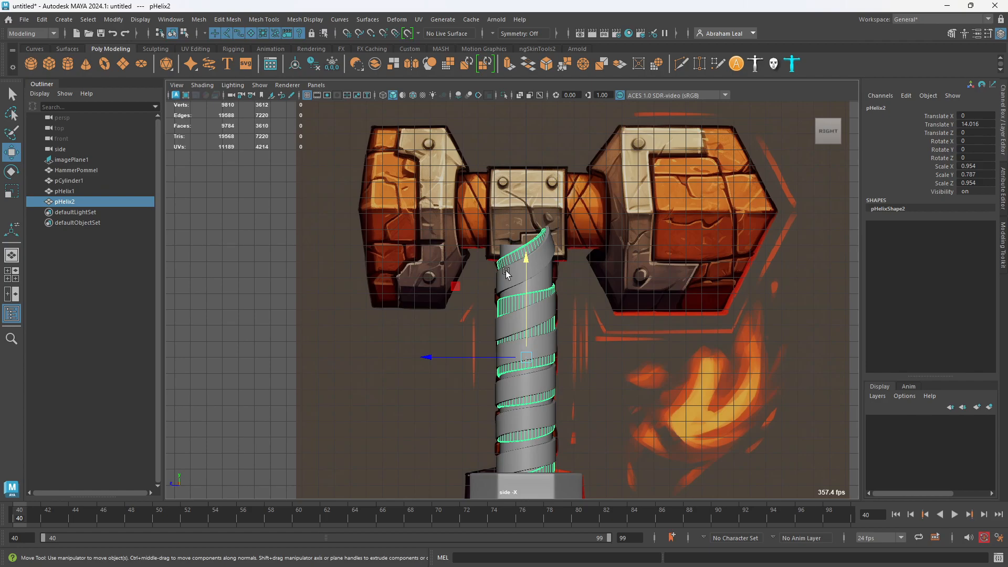
key("ctrl+h")
left_click(70, 234)
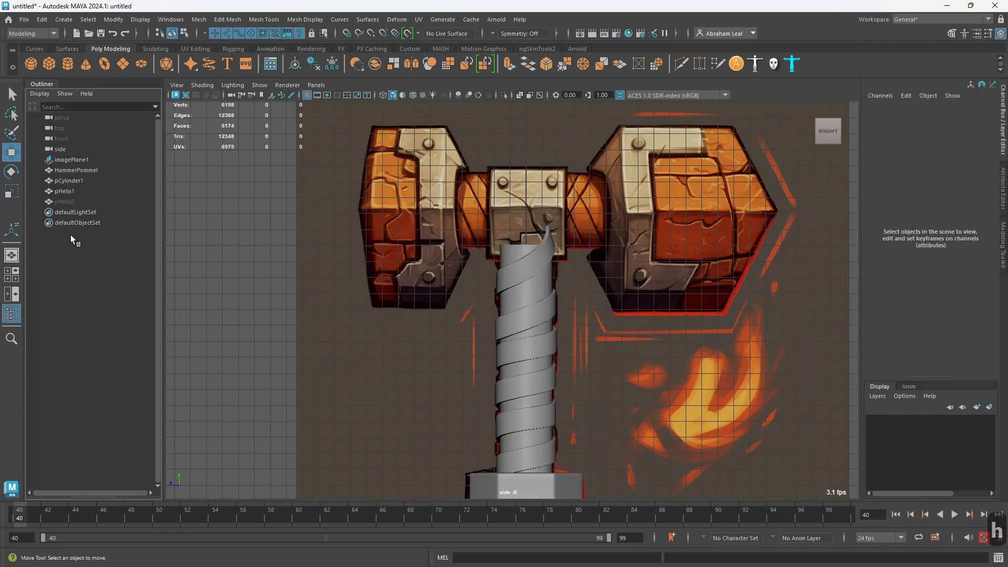
left_click(65, 203)
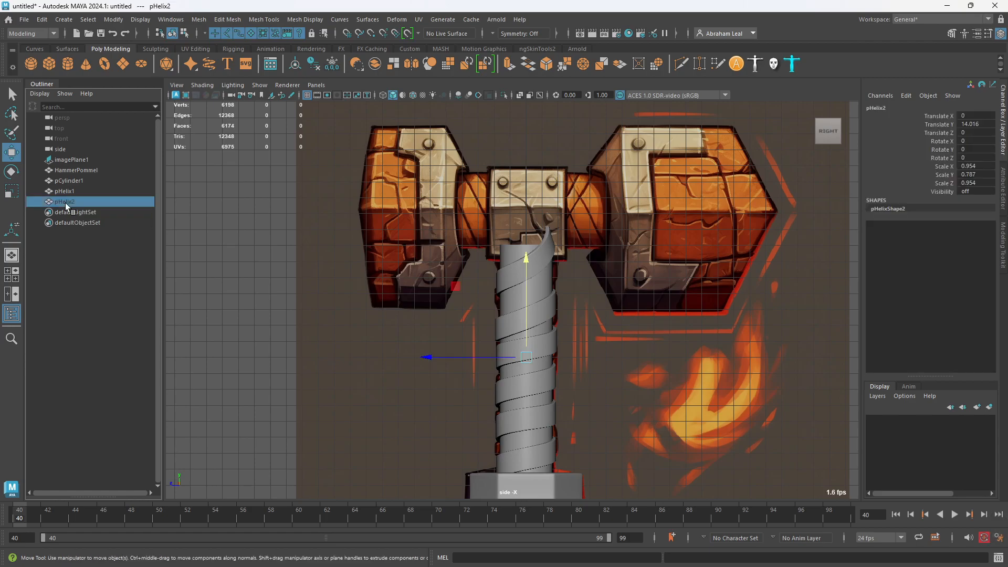
key("h")
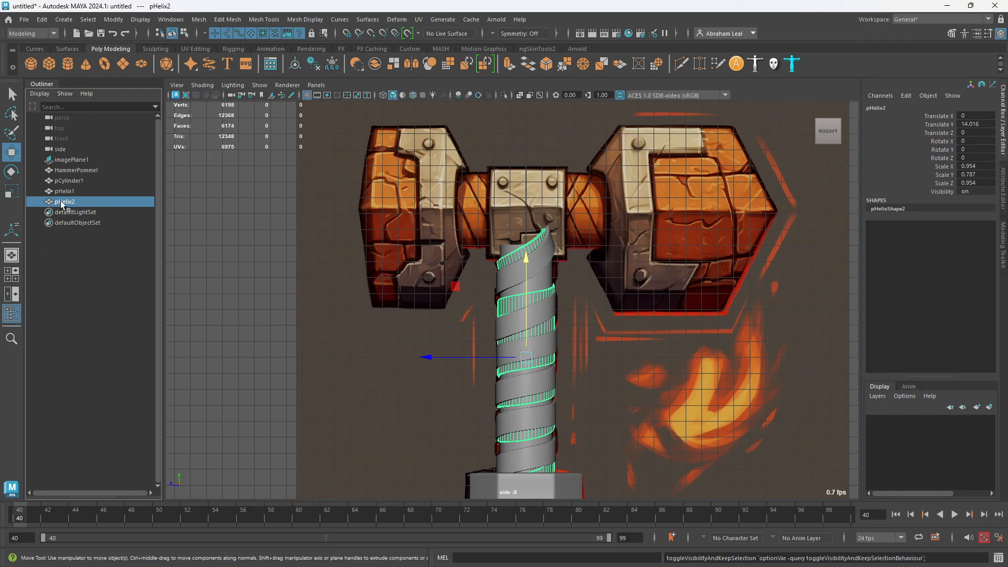
- Select the pommel, the handle cylinder and both helix wraps together and freeze their transformations
key("q")
left_click(544, 265)
left_click(506, 256, "shift")
left_click(507, 250, "shift")
middle_click_drag(541, 370, 541, 241, "alt")
left_click(536, 376, "shift")
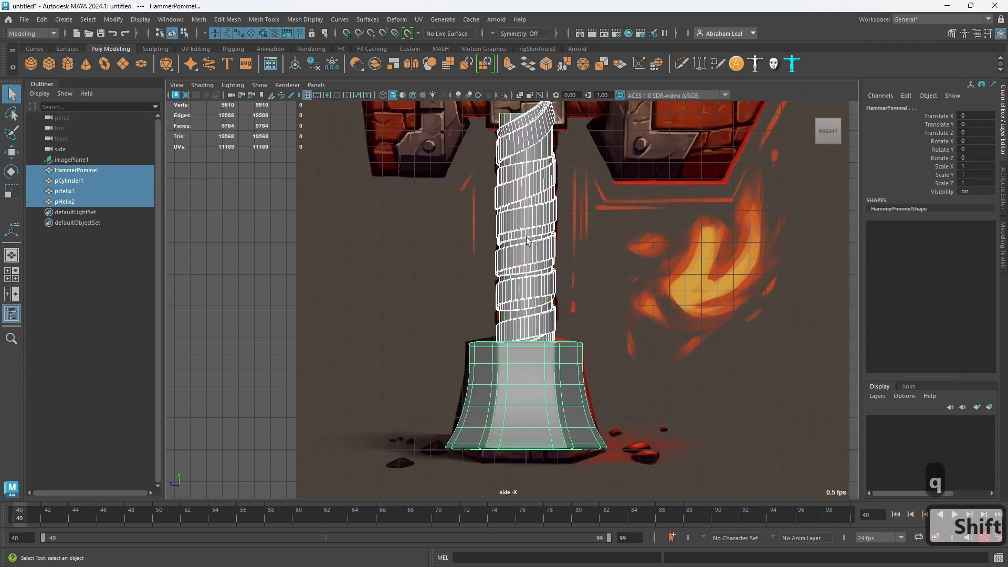
left_click(332, 64)
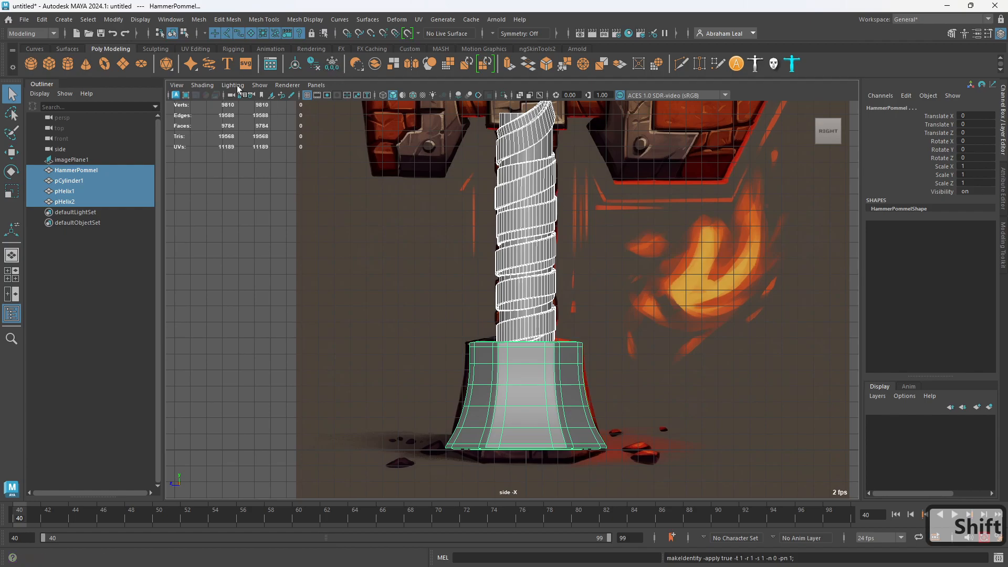
- Add the selected pommel and handle meshes to a new display layer and hide that layer
left_click(989, 407)
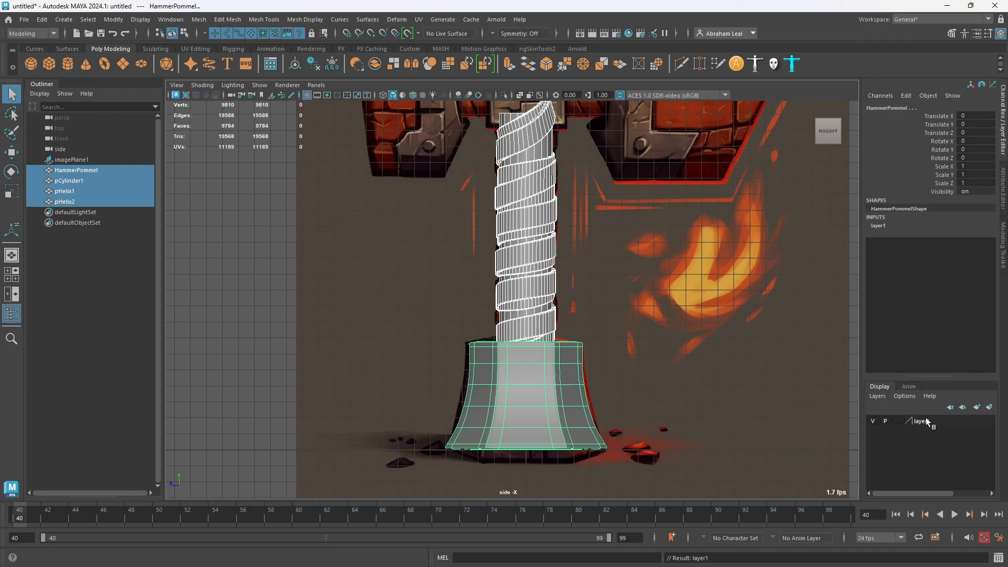
left_click(873, 421)
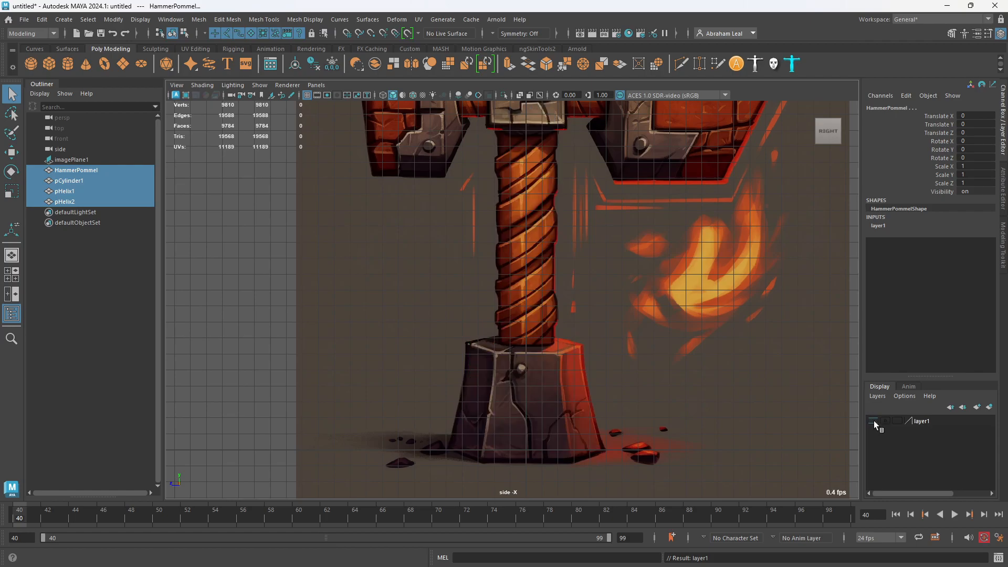
left_click(78, 240)
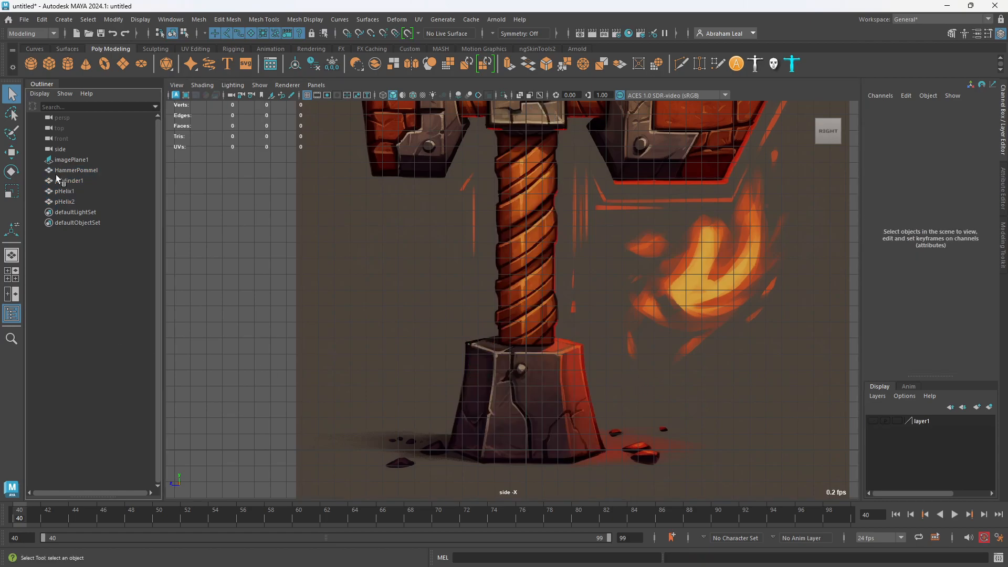
- Toggle the display layer's visibility several times to compare the handle model with the reference, leaving it hidden
left_click(871, 418)
left_click(871, 417)
left_click(871, 418)
left_click(871, 418)
left_click(871, 418)
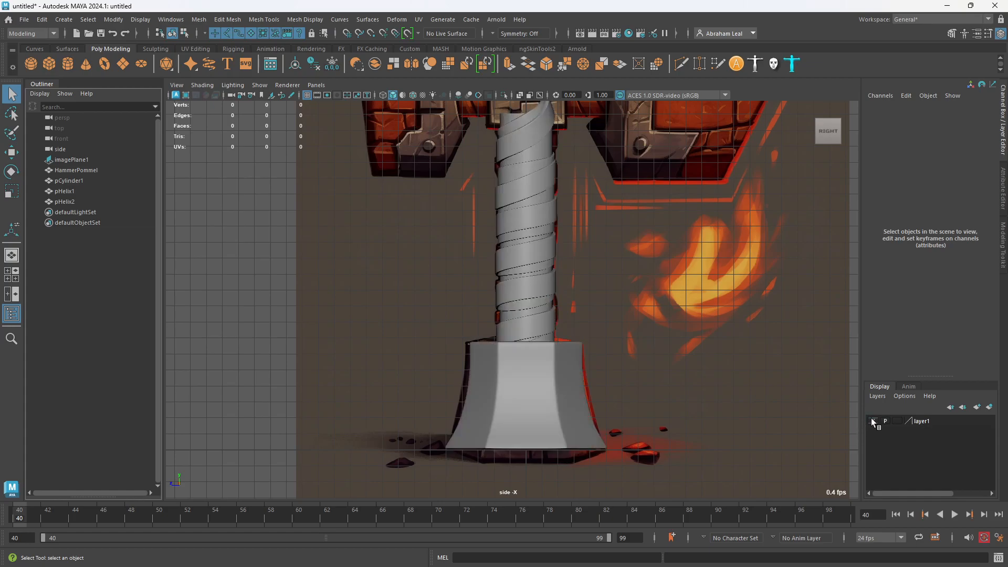
left_click(870, 418)
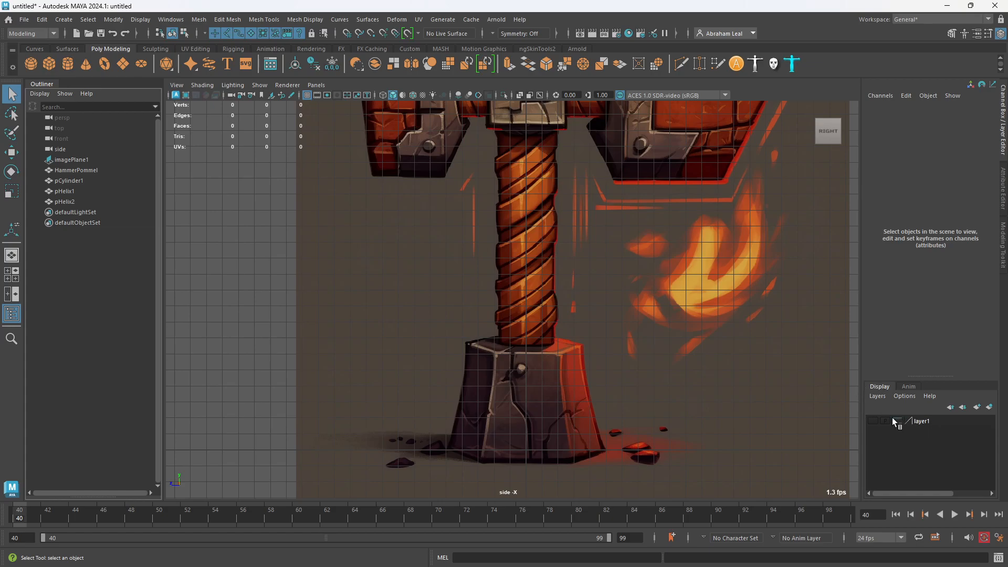
- Create a polygon cylinder and move it up to about 23.24 on Y, onto the hammer head's central block
middle_click_drag(535, 138, 536, 367, "alt")
scroll(544, 245, "up", 5)
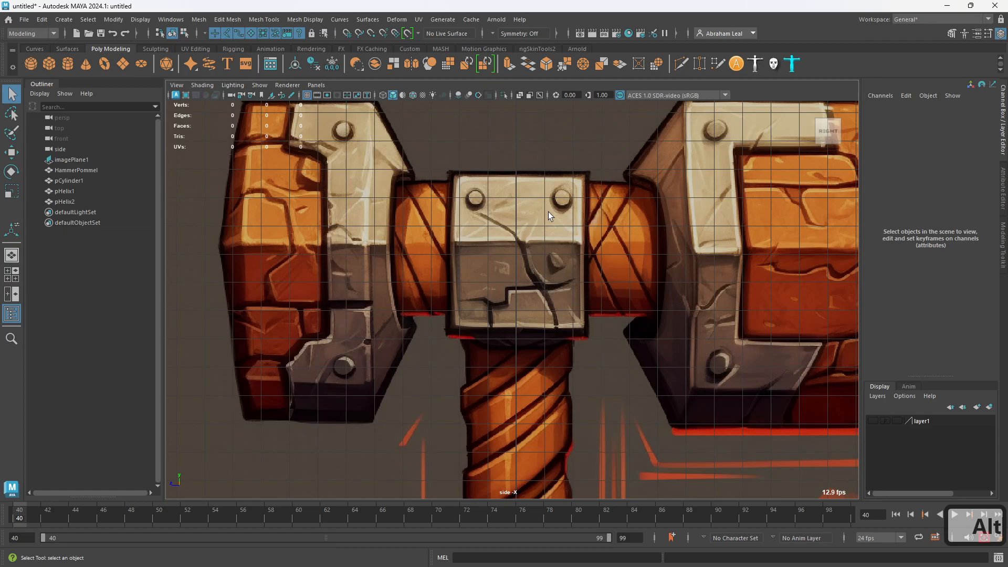
left_click(74, 69)
scroll(552, 294, "down", 3)
scroll(553, 329, "down", 2)
key("w")
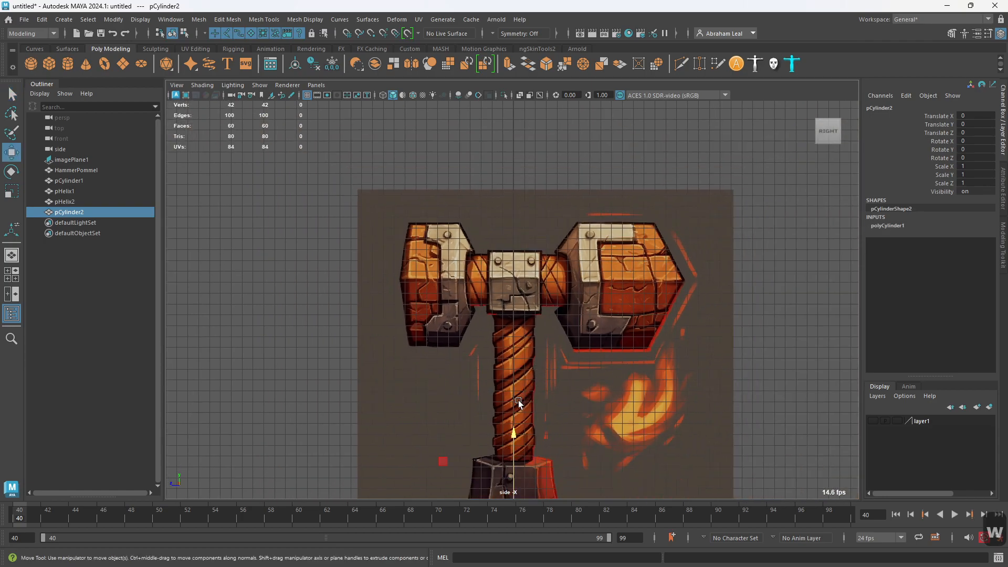
left_click_drag(524, 322, 525, 203)
scroll(525, 203, "up", 4)
- Rotate the new cylinder to 90 degrees on X so it lies along the hammer head
key("e")
left_click_drag(566, 177, 582, 221)
key("ctrl+z")
left_click_drag(571, 167, 609, 247)
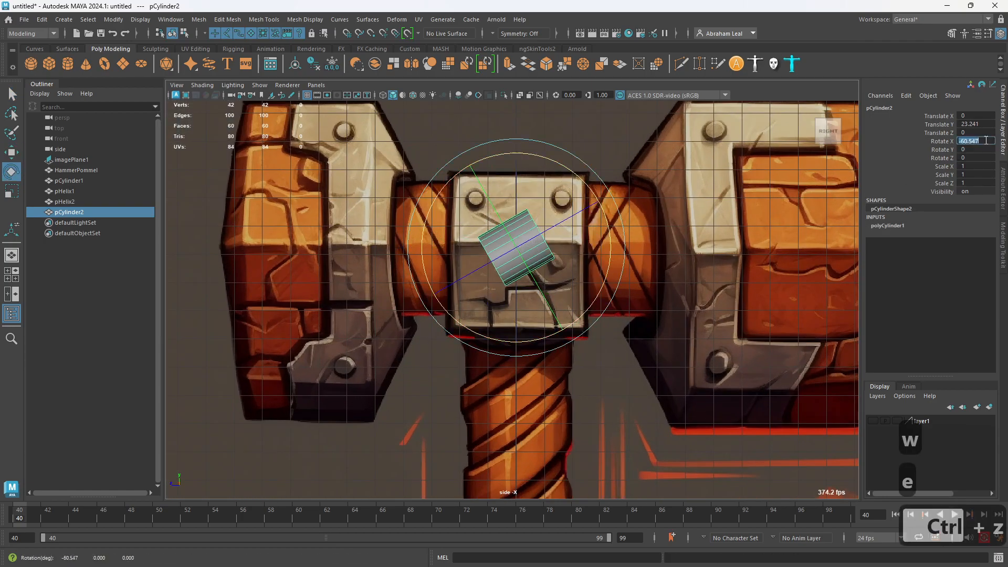
type("90")
key("Return")
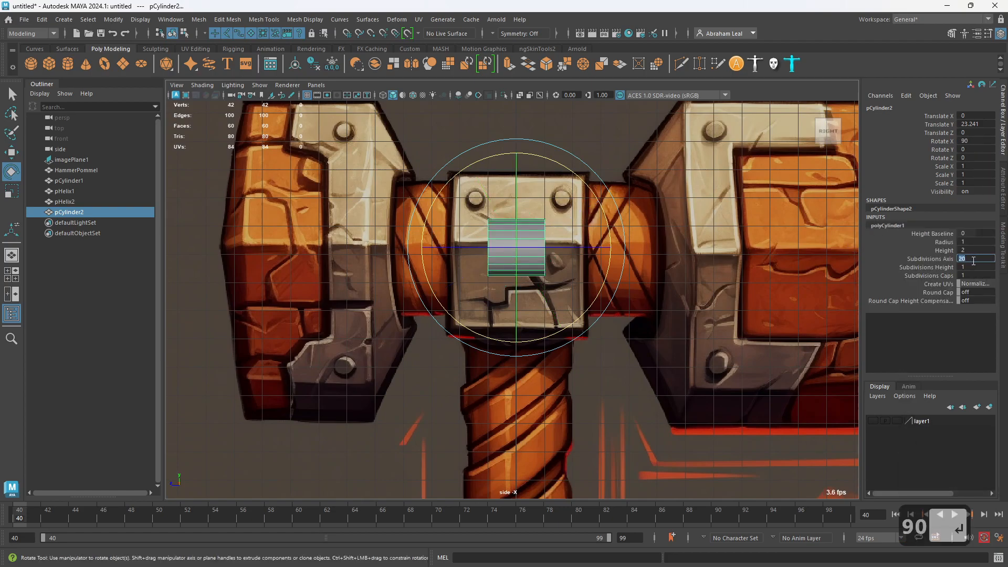
- Set the cylinder's axis subdivisions to 6 and scale it uniformly to about 2.29 to fit the block's width
type("6")
key("Return")
left_click(558, 268)
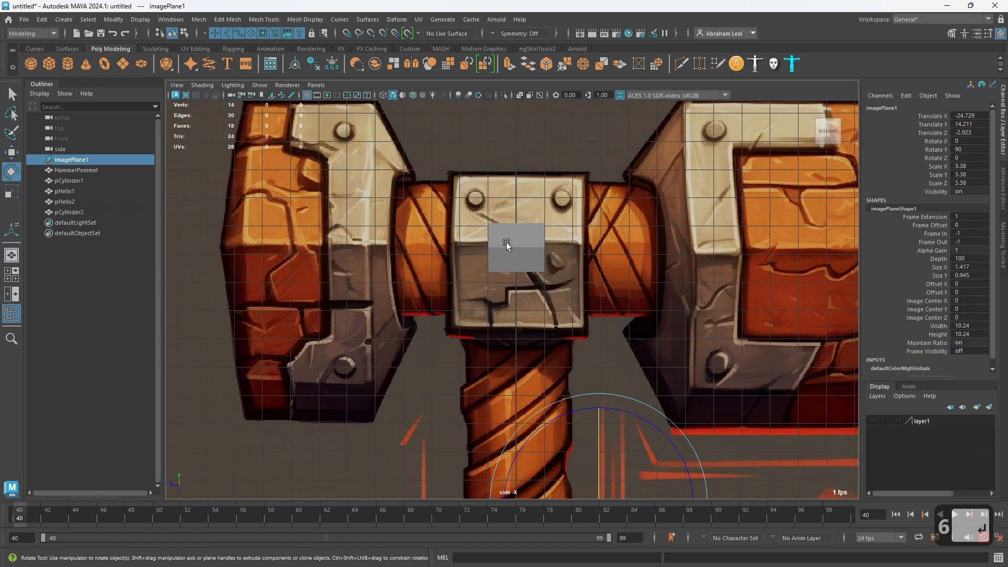
left_click(530, 252)
key("r")
left_click_drag(516, 247, 580, 251)
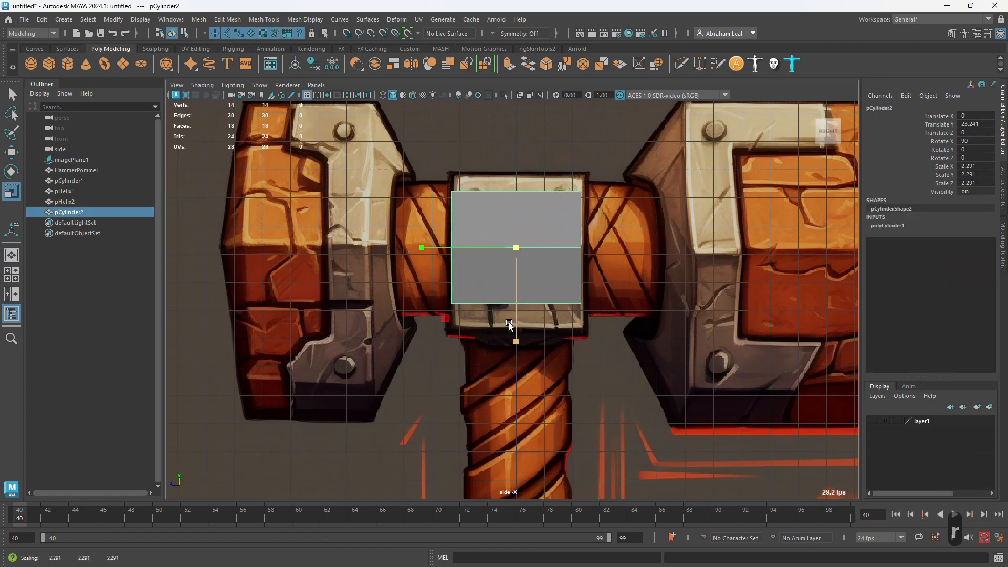
- Try enlarging the cylinder's X and Z scale together to match the block's height, and undo the change
left_click_drag(418, 244, 405, 244, "ctrl")
key("ctrl+z")
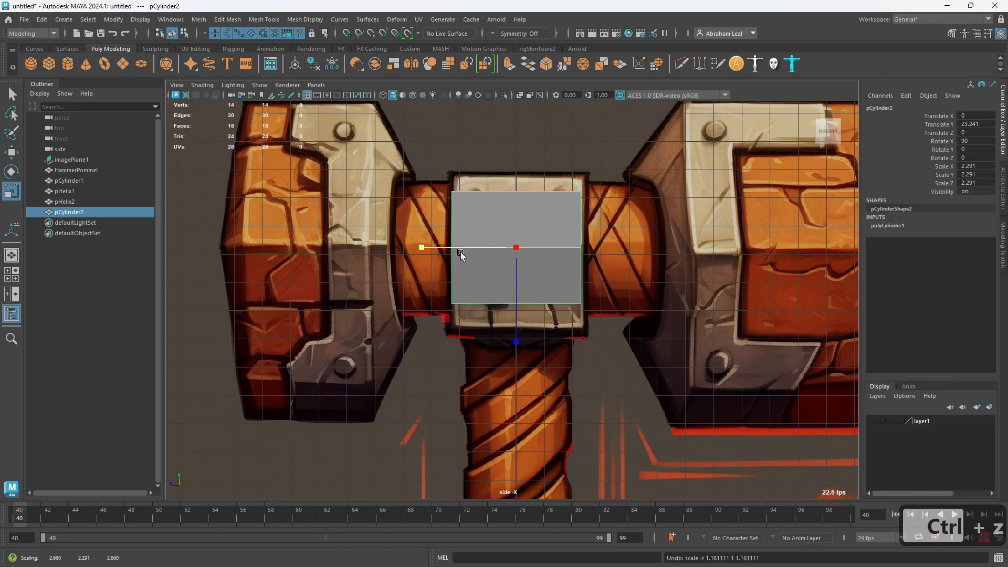
key("super")
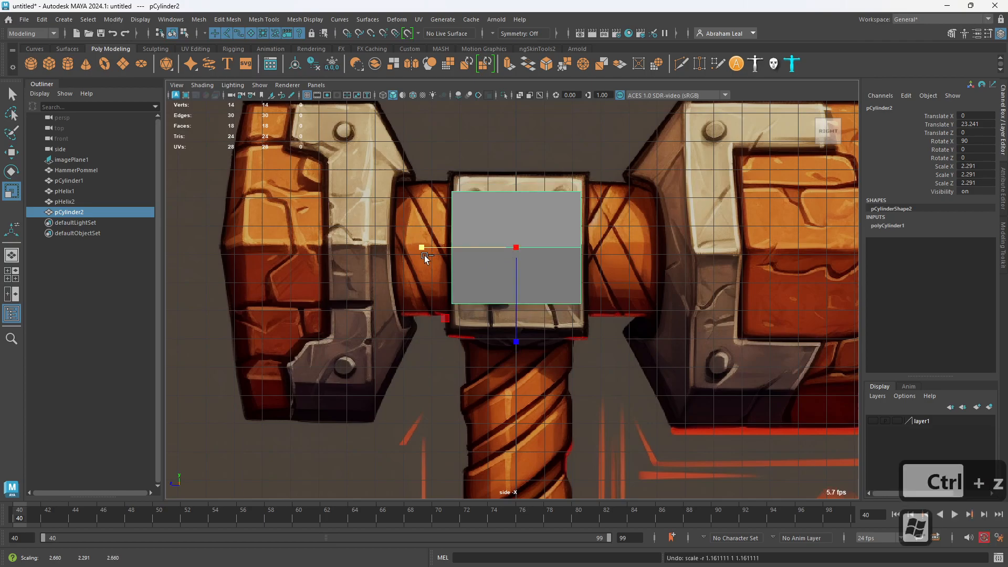
left_click_drag(420, 247, 381, 245, "ctrl")
key("space")
left_click_drag(505, 265, 593, 279)
key("ctrl+z")
- Undo the extra bottom camera created while switching views and return to the side view
key("space")
key("space")
left_click_drag(536, 193, 581, 205)
key("space")
left_click(559, 212)
key("space")
left_click_drag(557, 244, 587, 238)
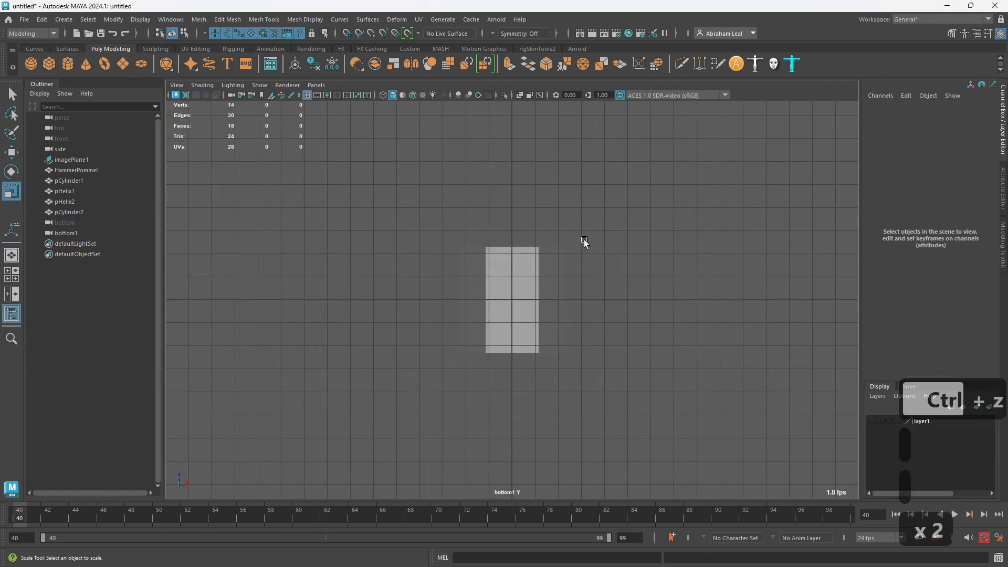
scroll(587, 239, "down", 5)
key("ctrl+z")
key("ctrl+z")
key("space")
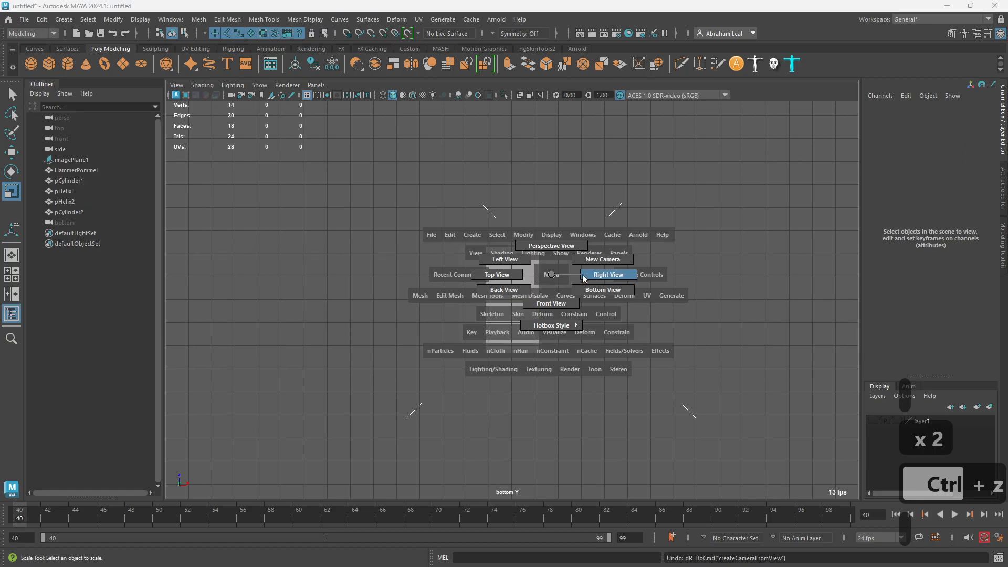
left_click(582, 273)
scroll(582, 273, "up", 2)
- Try scaling the cylinder on Z alone to about 3.18, inspect it in perspective, and undo the scaling
left_click(533, 252)
left_click_drag(516, 339, 520, 374)
key("space")
left_click_drag(520, 255, 534, 171)
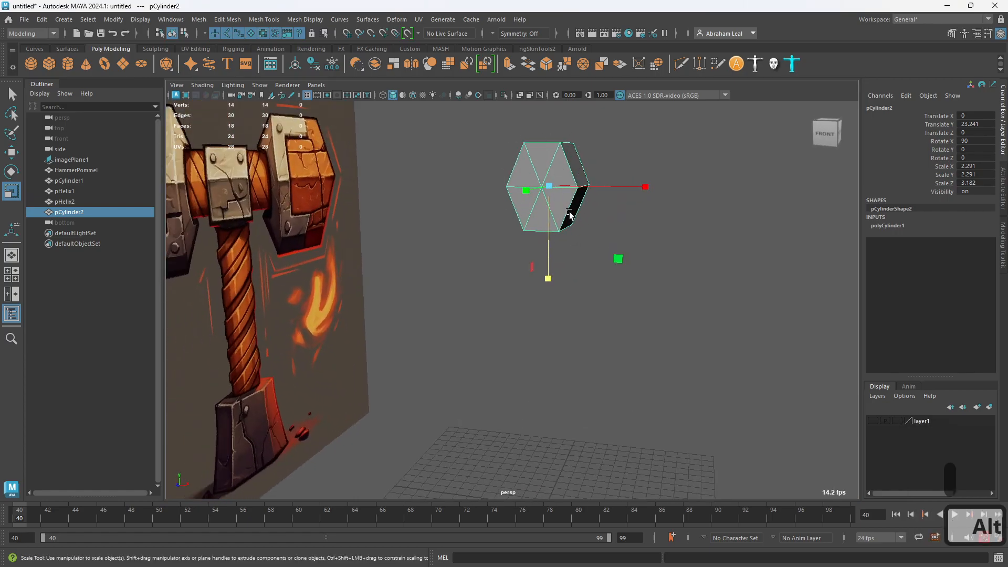
key("ctrl+z")
left_click_drag(621, 233, 498, 231, "alt")
key("ctrl+z")
- In the side view, scale the cylinder to about 3.17 on X and Z, keeping its length unchanged
key("space")
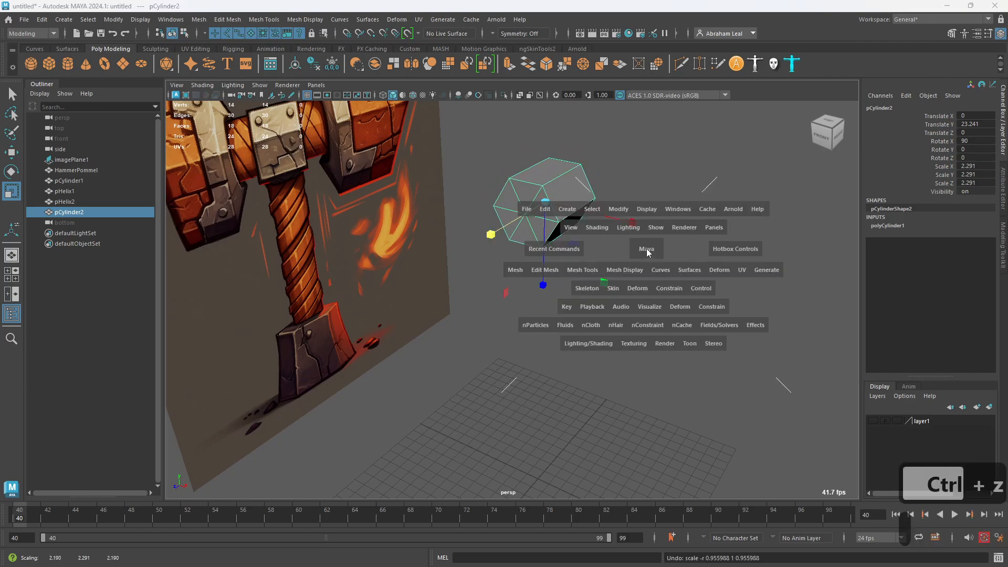
left_click_drag(648, 249, 649, 266)
key("space")
left_click_drag(589, 243, 622, 238)
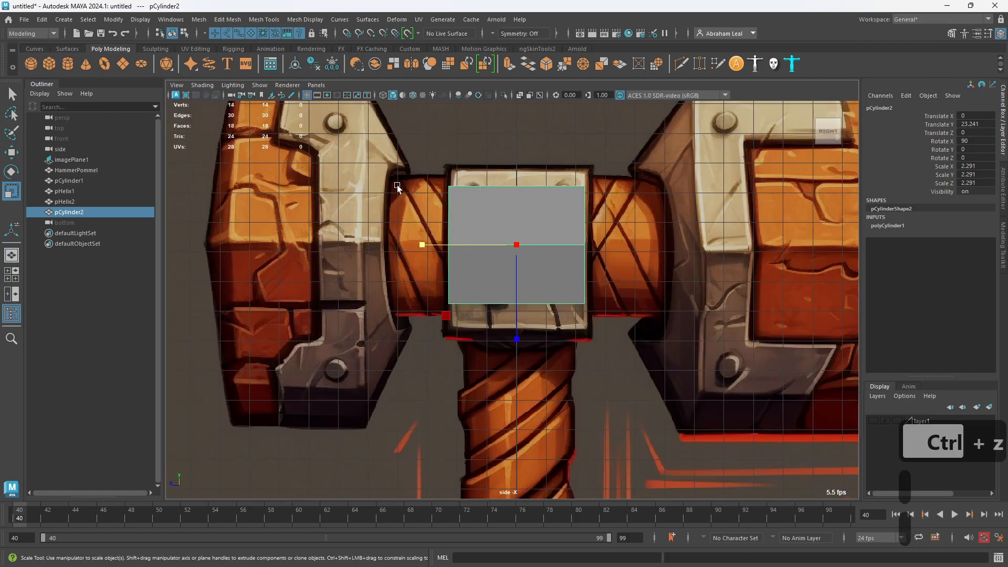
left_click_drag(422, 241, 389, 240, "ctrl")
- In the perspective view, select all outer edges of the six-sided cylinder, leaving out the spokes on both end caps
key("space")
left_click_drag(520, 175, 528, 219)
key("space")
left_click_drag(550, 184, 507, 192, "alt")
scroll(506, 192, "up", 3)
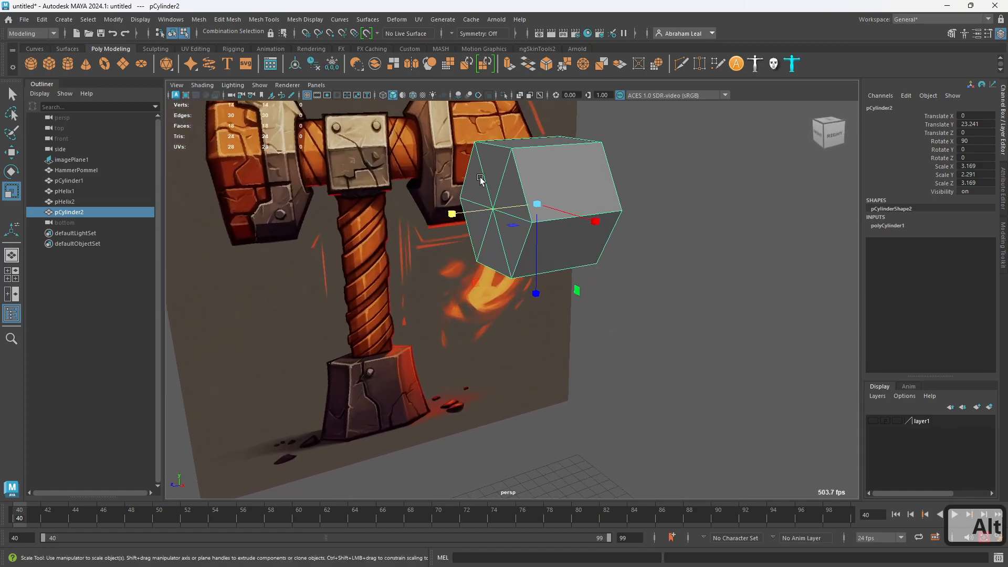
left_click_drag(515, 172, 537, 171, "alt")
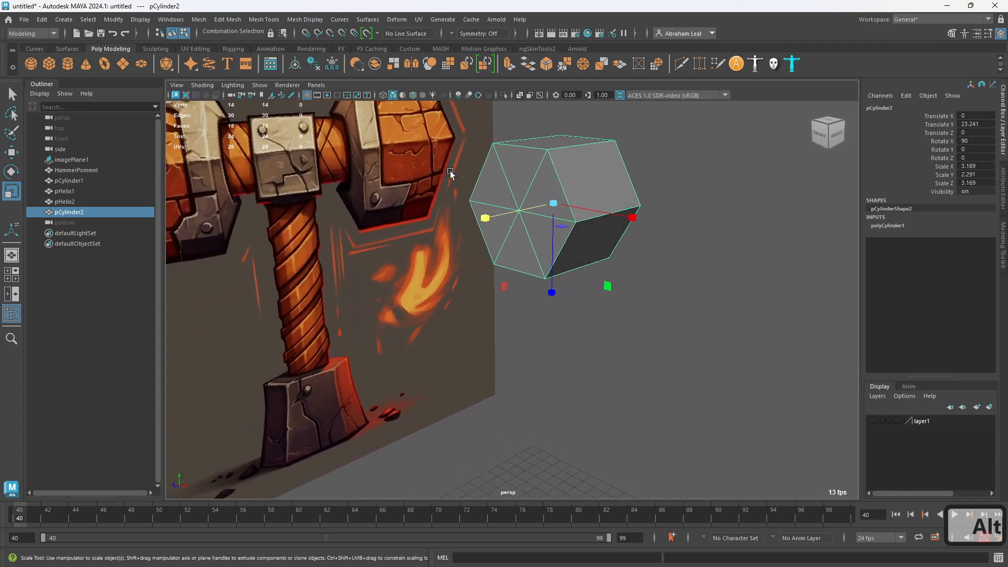
right_click(556, 177)
left_click_drag(556, 177, 695, 145, "alt")
left_click_drag(696, 146, 423, 342)
scroll(524, 266, "up", 2)
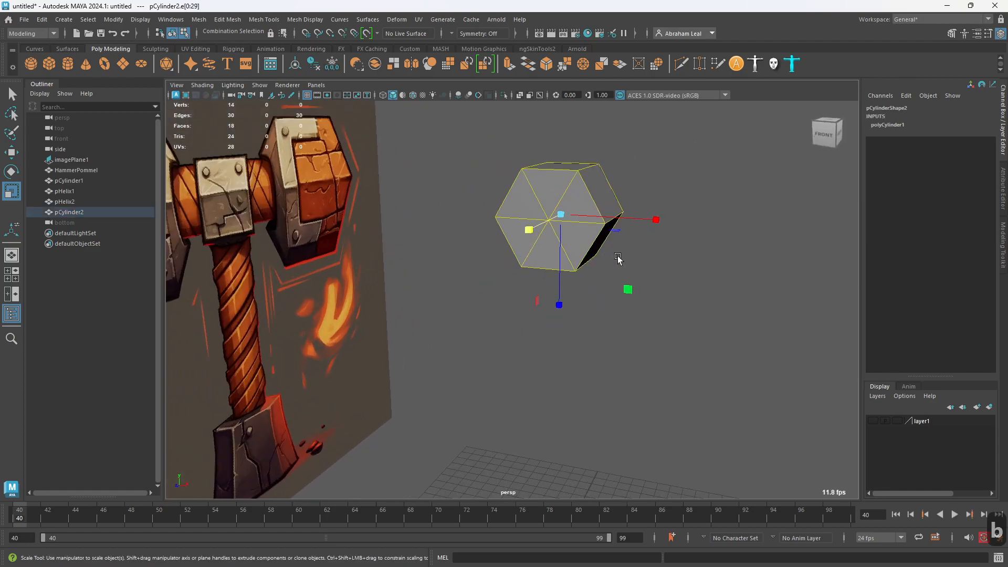
key("b")
left_click_drag(637, 255, 515, 239, "alt")
left_click_drag(515, 240, 505, 111, "alt")
key("q")
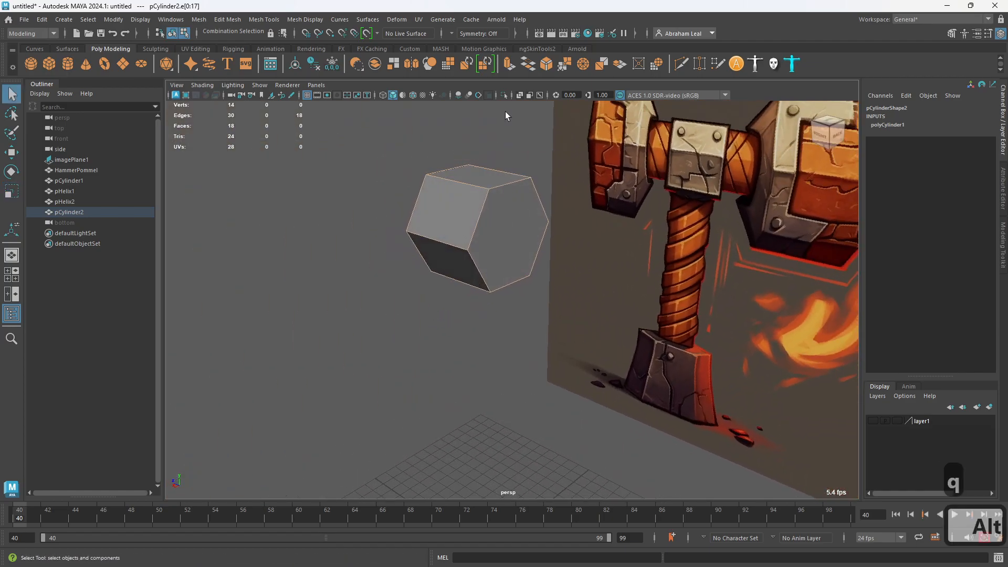
- Bevel the selected outer edges of the six-sided cylinder with 2 segments and a fraction of about 0.18
left_click(546, 65)
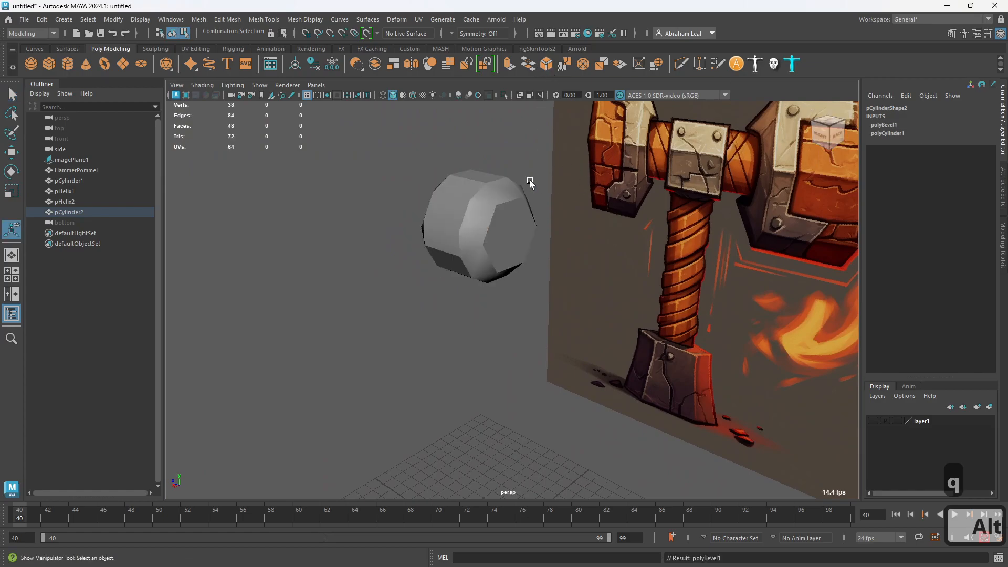
left_click(884, 124)
mouse_move(629, 149)
left_mouse_down("ctrl")
mouse_move(609, 149)
mouse_move(643, 157)
left_mouse_up("ctrl")
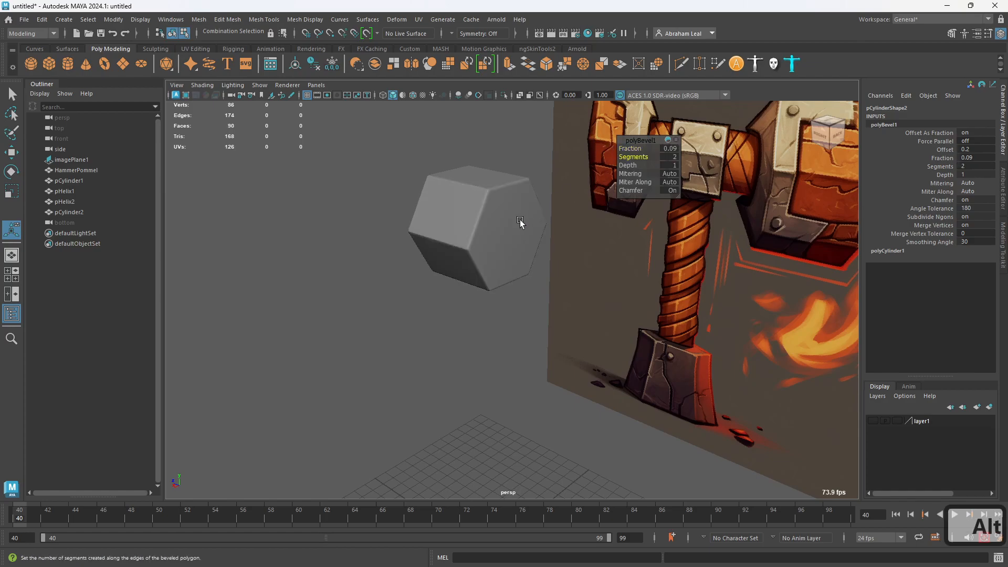
left_click_drag(520, 223, 556, 215, "alt")
left_click_drag(625, 149, 636, 145, "ctrl")
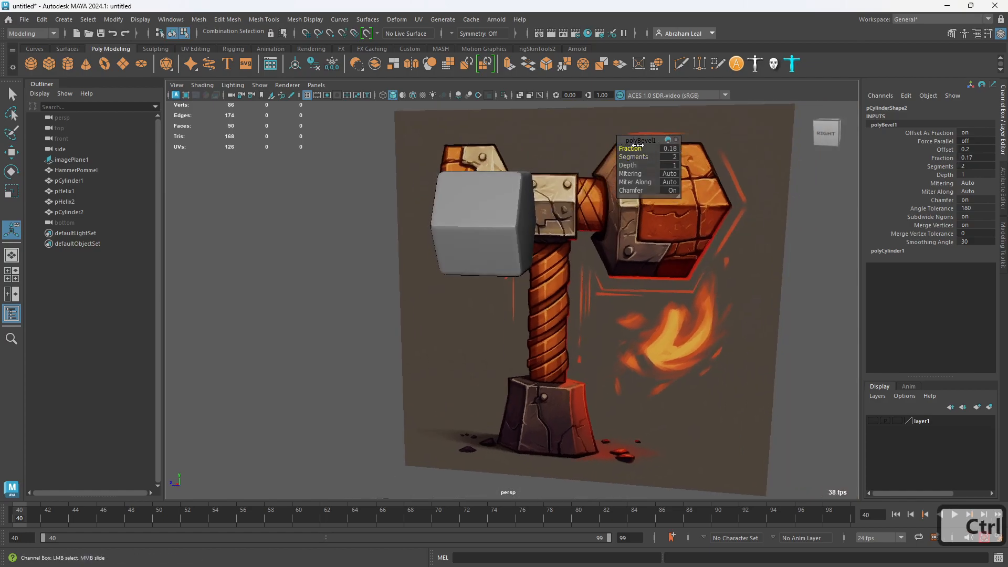
- Leave the bevel settings and select the whole beveled block in object mode
left_click(376, 254)
left_click_drag(375, 255, 457, 257, "alt")
left_click(506, 232)
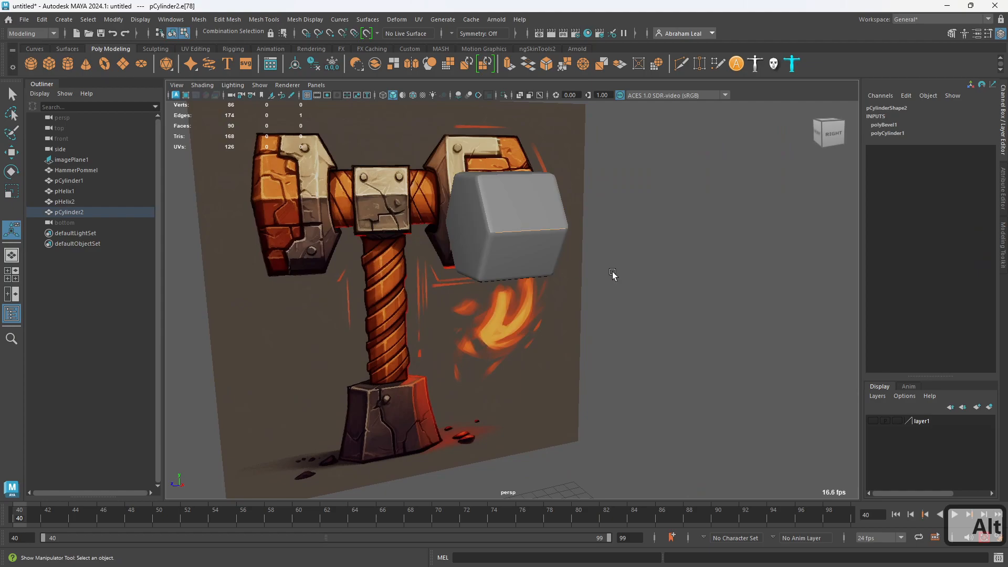
key("q")
left_click(525, 209)
left_click_drag(525, 209, 617, 184, "alt")
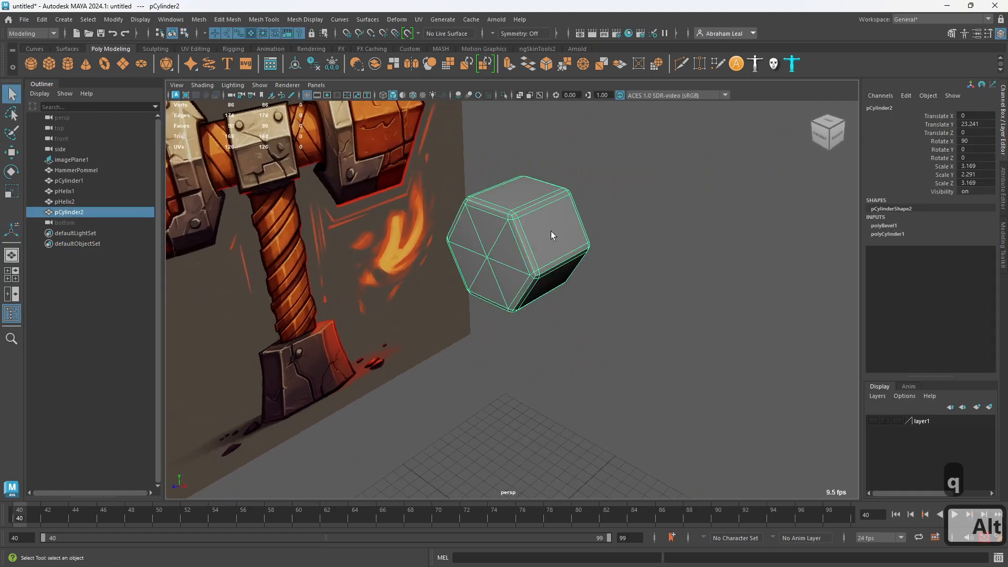
left_click(550, 231)
- Examine the beveled edges of the hexagonal block up close from several angles
left_click_drag(550, 231, 651, 234, "alt")
left_click(651, 234)
scroll(574, 223, "up", 4)
left_click_drag(574, 223, 575, 181, "alt")
left_click(576, 181)
middle_click_drag(575, 181, 581, 270, "alt")
scroll(581, 271, "down", 1)
right_click_drag(581, 271, 569, 267, "alt")
- Make layer1 visible and frame the beveled block against the reference in the side view
left_click(872, 421)
left_click_drag(782, 393, 598, 268, "alt")
key("space")
left_click_drag(597, 267, 596, 294)
scroll(587, 279, "up", 1)
key("space")
left_click_drag(566, 251, 612, 247)
scroll(495, 319, "up", 4)
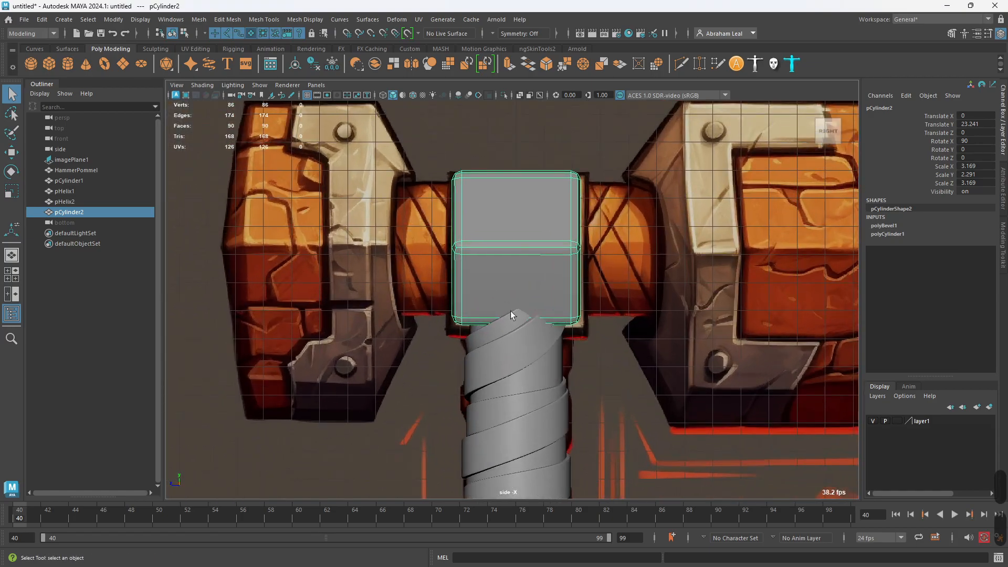
- Scale the block proportionally to about 3.47 on X and Z, and lower it to about 23.04 on Y to match the reference
key("r")
left_click_drag(521, 247, 525, 247)
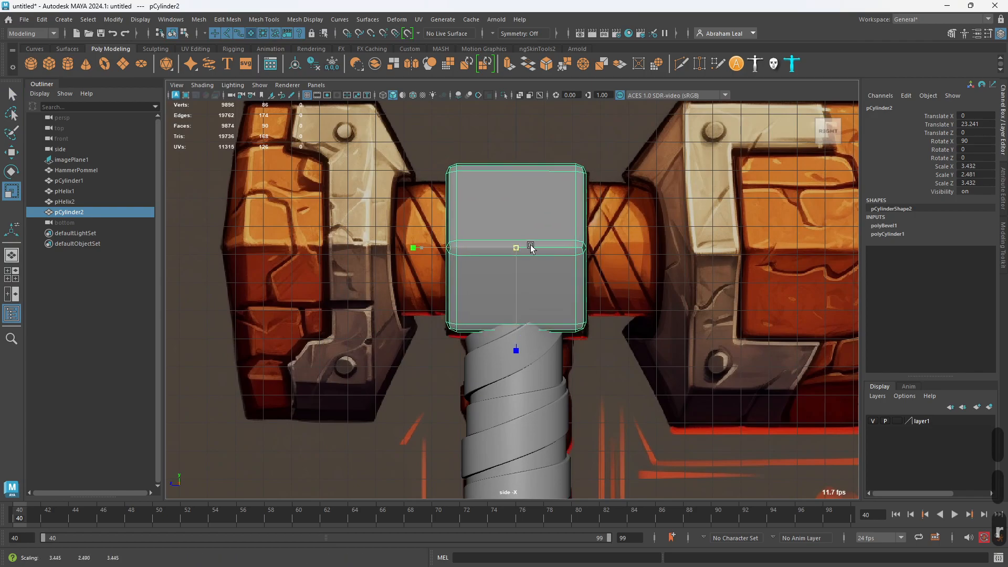
key("w")
key("4")
left_click_drag(515, 198, 520, 203)
key("space")
key("5")
- Select the block's bottom vertices and scale them to fit the wrapped handle below
left_click_drag(540, 263, 698, 269, "alt")
left_click_drag(624, 272, 634, 250, "alt")
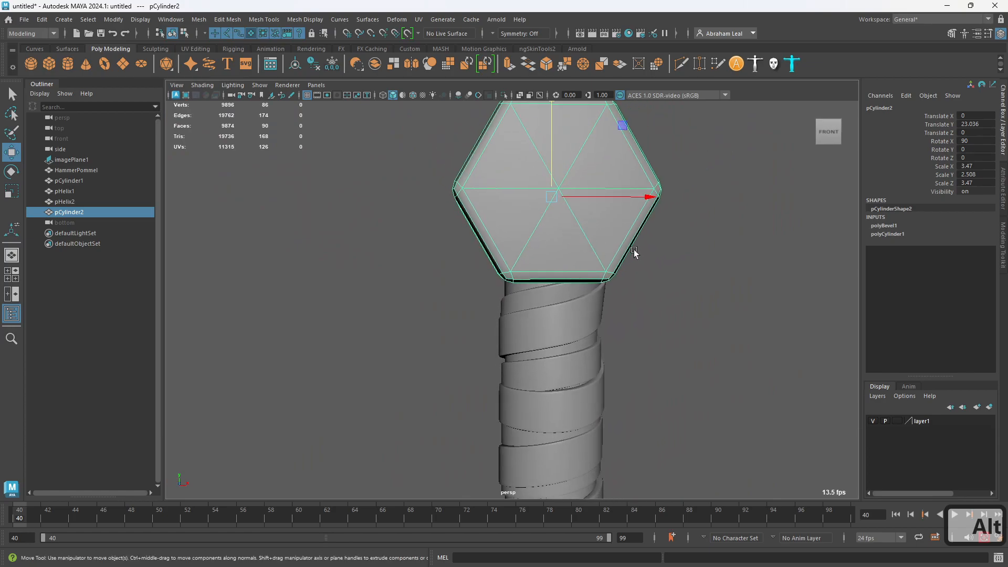
right_click_drag(601, 230, 552, 229)
left_click_drag(675, 245, 430, 357)
left_click_drag(648, 351, 654, 306, "alt")
key("4")
key("r")
key("5")
mouse_move(660, 266)
left_mouse_down()
mouse_move(677, 270)
mouse_move(371, 278)
mouse_move(532, 192)
left_mouse_up()
left_click(360, 281)
left_click(533, 193)
right_click_drag(533, 192, 413, 197, "alt")
left_click_drag(458, 287, 446, 201, "alt")
left_click(668, 301)
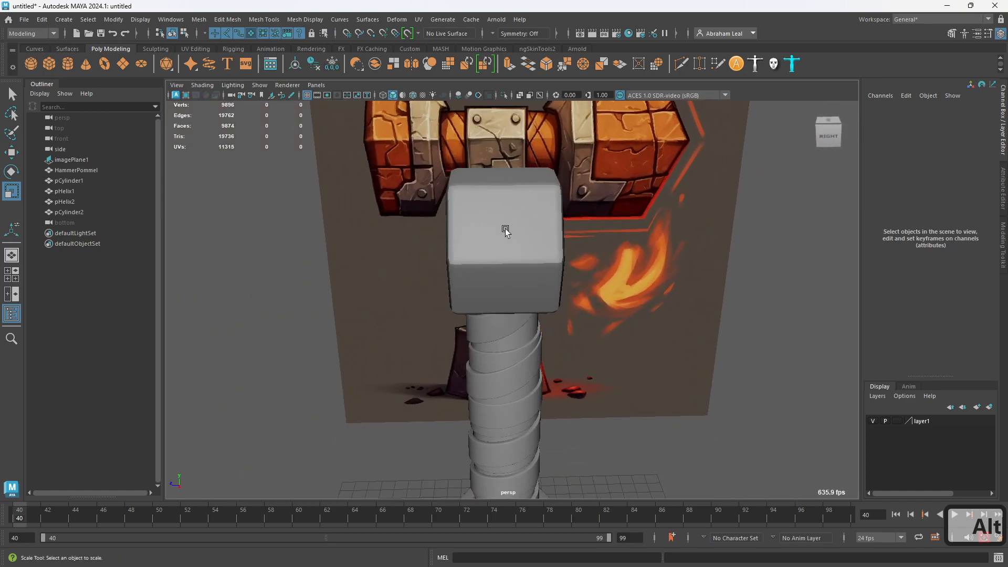
- In the side view, create a polygon cylinder, raise it to about 23.68 on Y, and scale it uniformly to about 2.17
key("space")
left_click_drag(541, 244, 587, 250)
scroll(286, 182, "up", 2)
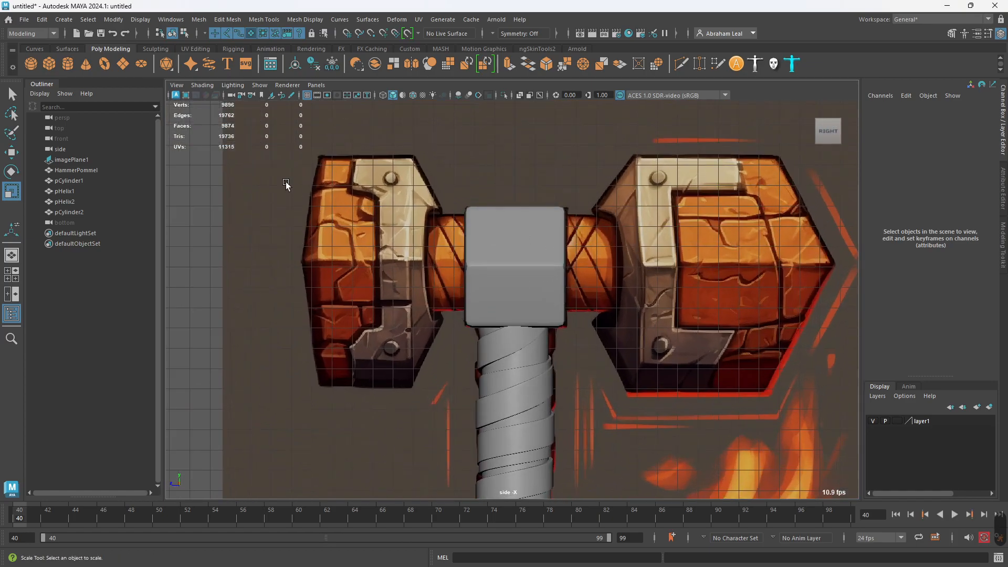
left_click(64, 65)
scroll(585, 304, "down", 2)
scroll(525, 399, "down", 2)
key("w")
left_click_drag(515, 427, 513, 190)
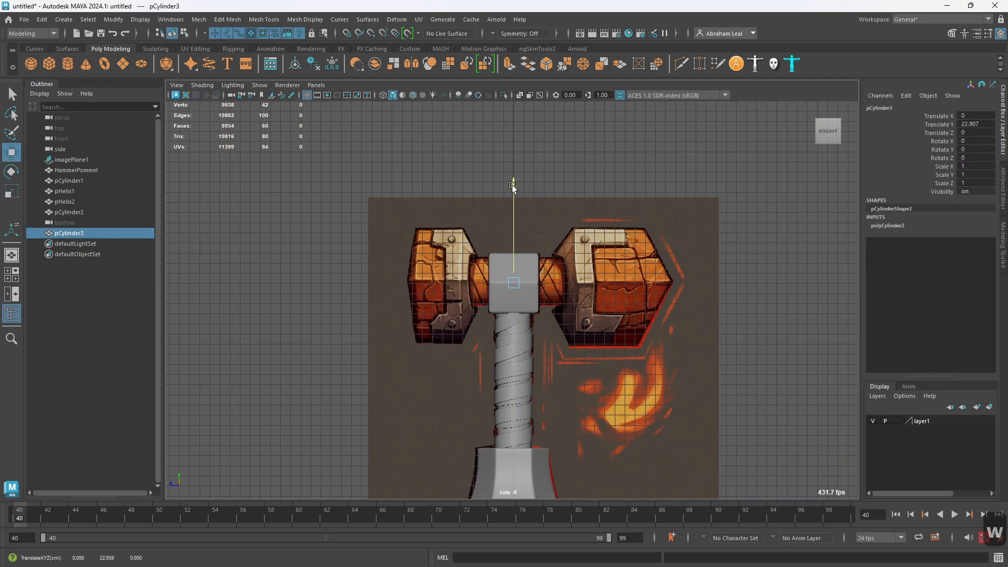
scroll(519, 209, "up", 3)
key("r")
left_click_drag(515, 267, 612, 324)
- Rotate the new cylinder to exactly 90 degrees on X so it lies across the hammer head
key("e")
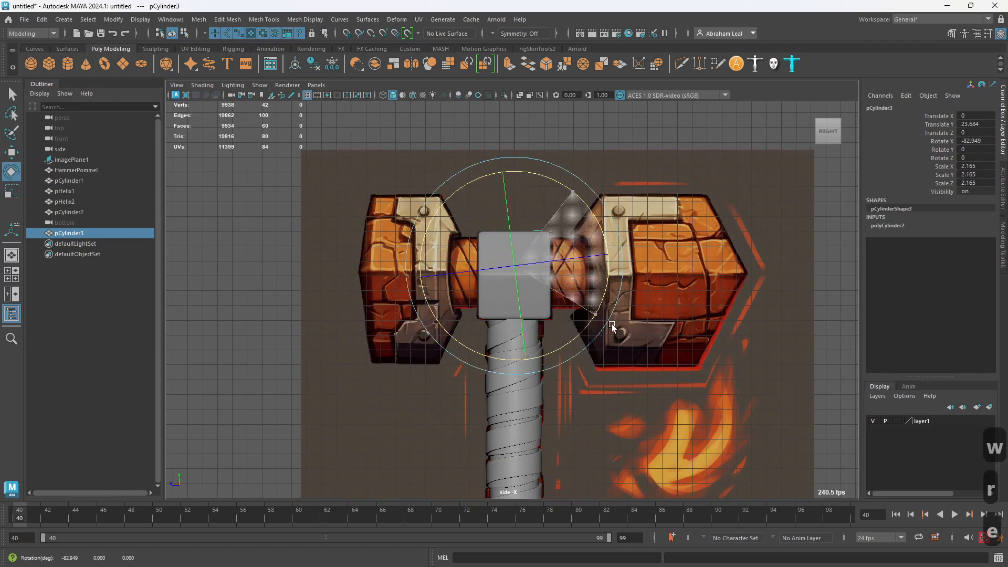
type("90")
key("Return")
scroll(683, 307, "up", 2)
left_click(682, 307)
key("4")
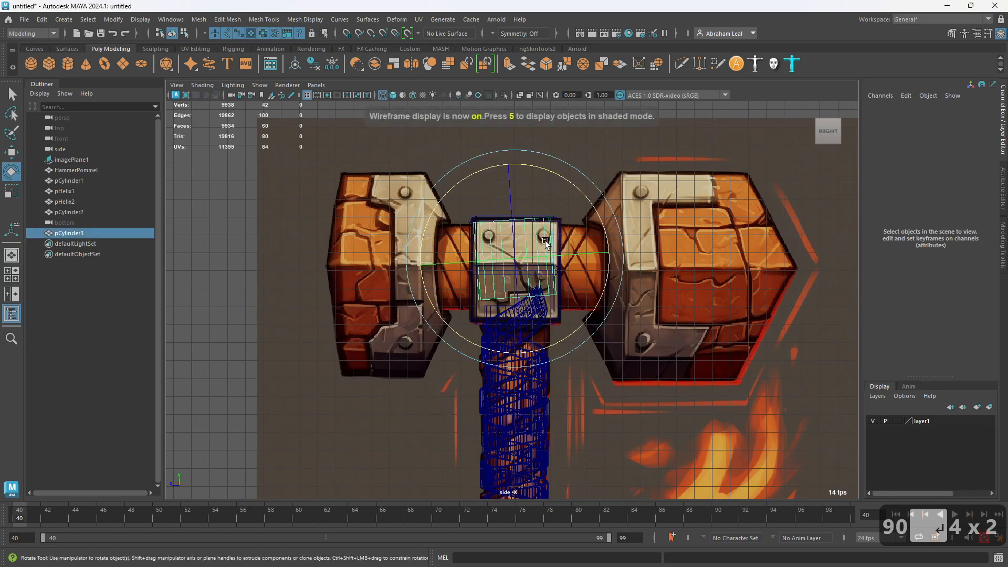
left_click(555, 272)
key("w")
left_click(968, 142)
type("90")
key("Return")
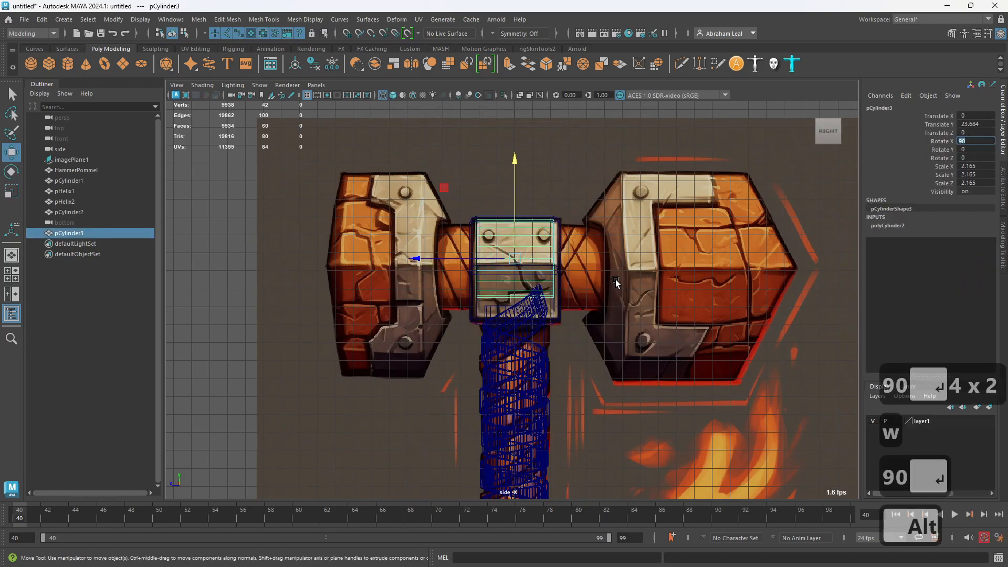
- Lower the crossbar cylinder to about 23.42 on Y and stretch its length to a Y scale of about 6.45
scroll(556, 216, "up", 1)
left_click_drag(511, 199, 511, 205)
key("r")
left_click_drag(433, 279, 226, 279)
key("5")
key("space")
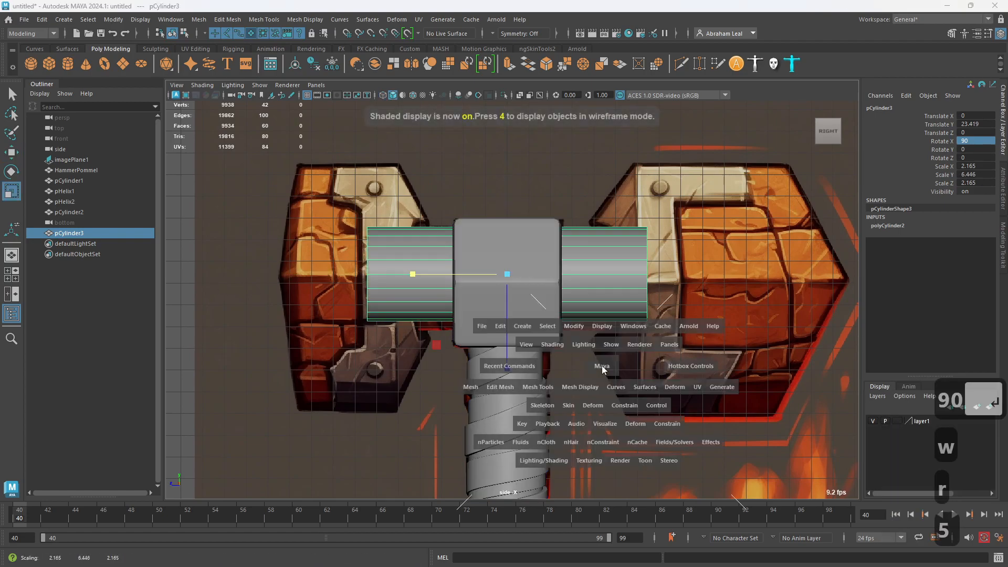
left_click_drag(602, 365, 612, 349)
left_click_drag(525, 291, 603, 304, "alt")
key("space")
- In the side view, lower the crossbar cylinder to about 23.27 on Y
key("space")
key("w")
key("space")
key("4")
left_click_drag(506, 204, 506, 207)
key("space")
- In the perspective view, align the crossbar cylinder vertically with the middle of the hexagonal block using vertex snapping
left_click_drag(513, 282, 515, 257)
key("5")
mouse_move(556, 301)
left_mouse_down("alt")
mouse_move(556, 321)
mouse_move(582, 315)
left_mouse_up("alt")
right_click_drag(561, 294, 595, 272, "alt")
left_click_drag(589, 223, 649, 232)
key("4")
mouse_move(651, 301)
left_mouse_down("alt")
mouse_move(633, 310)
mouse_move(645, 314)
left_mouse_up("alt")
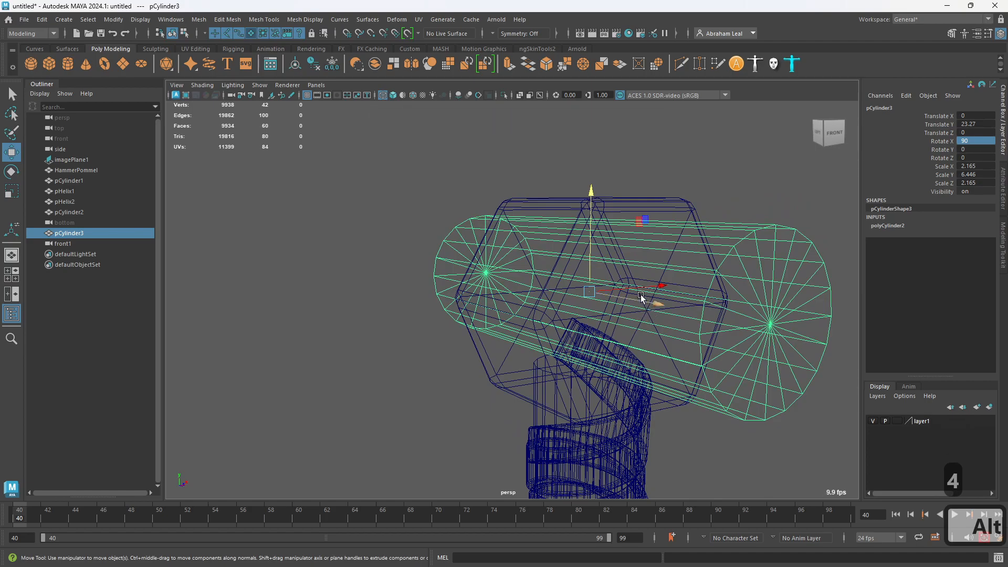
key("v")
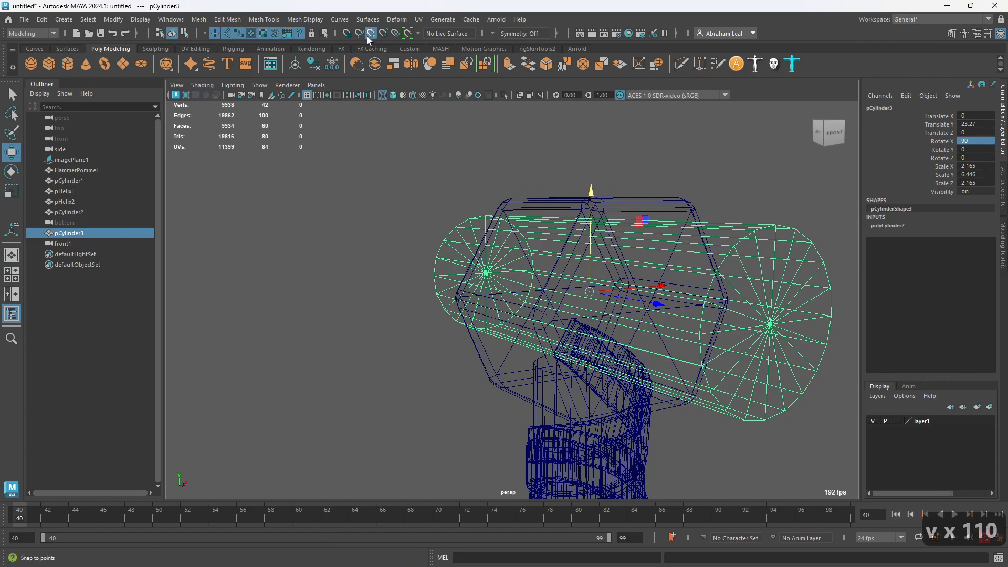
mouse_move(591, 191)
left_mouse_down()
mouse_move(647, 314)
mouse_move(586, 179)
mouse_move(621, 283)
mouse_move(647, 314)
mouse_move(641, 295)
mouse_move(530, 311)
mouse_move(513, 292)
mouse_move(612, 288)
mouse_move(477, 308)
mouse_move(459, 343)
mouse_move(488, 367)
mouse_move(630, 285)
mouse_move(735, 283)
mouse_move(715, 297)
mouse_move(541, 292)
mouse_move(625, 287)
left_mouse_up()
key("5")
left_click(488, 367)
left_click(735, 283)
- Compare the reference's two hammer ends with the model in the wireframe side view
key("space")
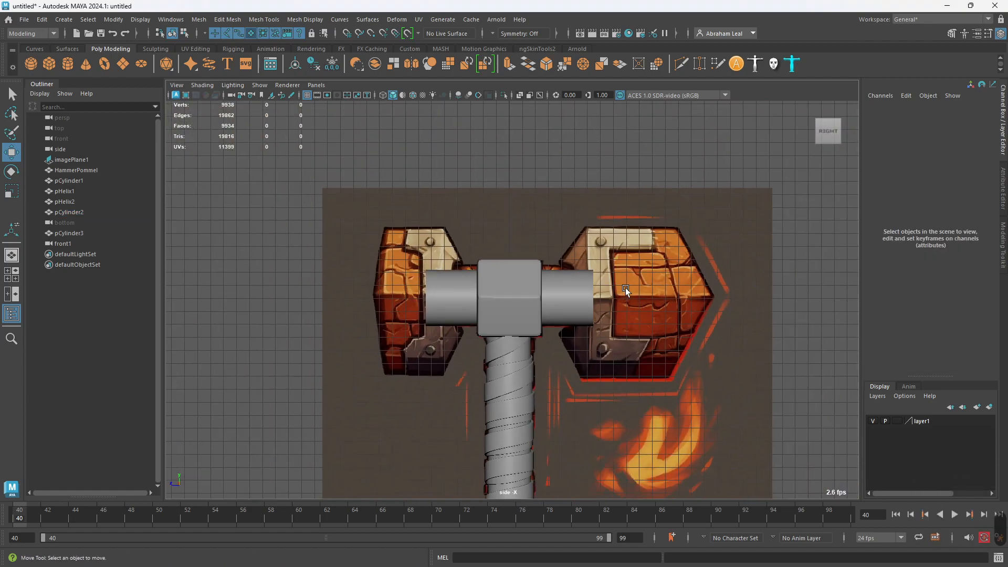
scroll(625, 288, "down", 2)
scroll(697, 349, "up", 2)
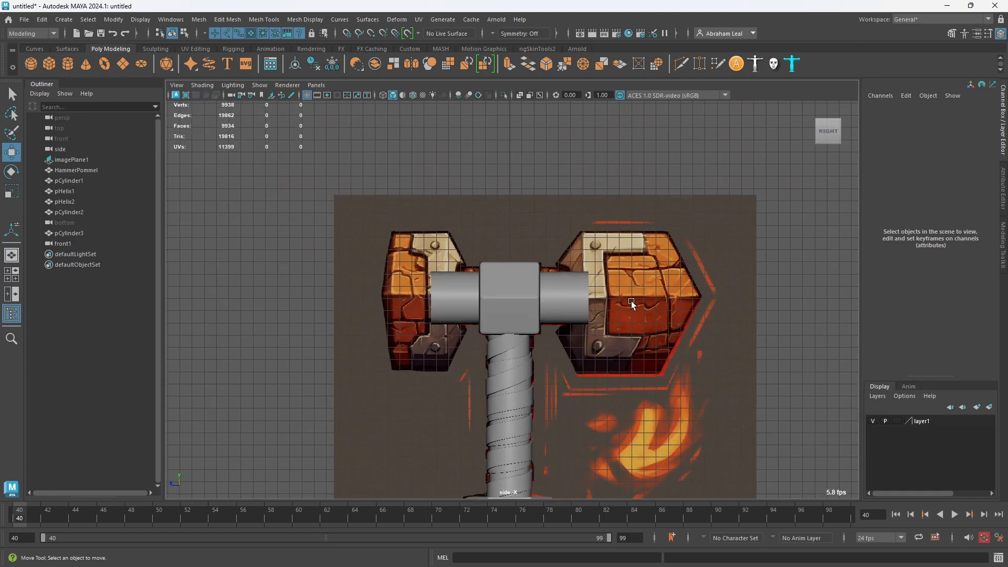
key("4")
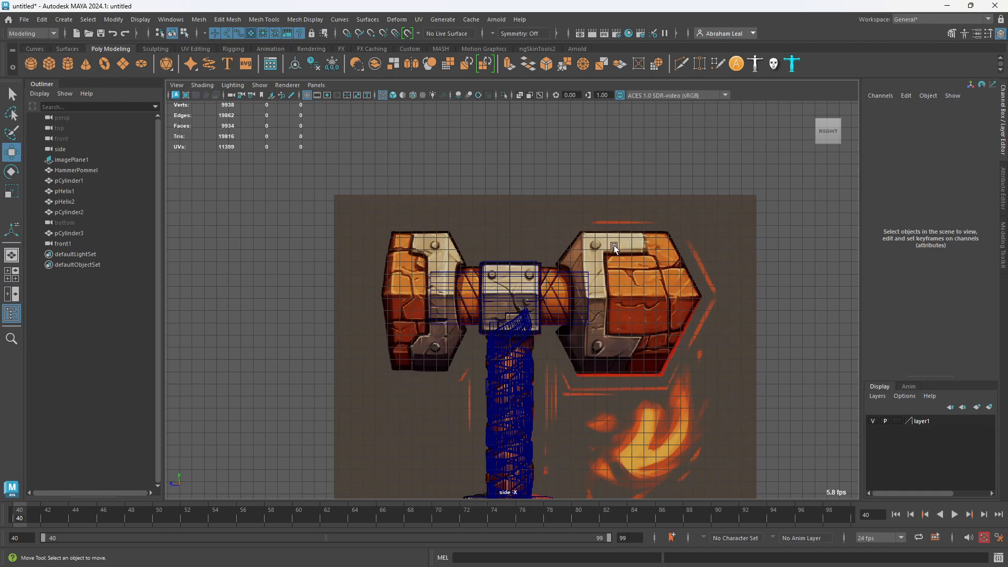
scroll(461, 291, "up", 3)
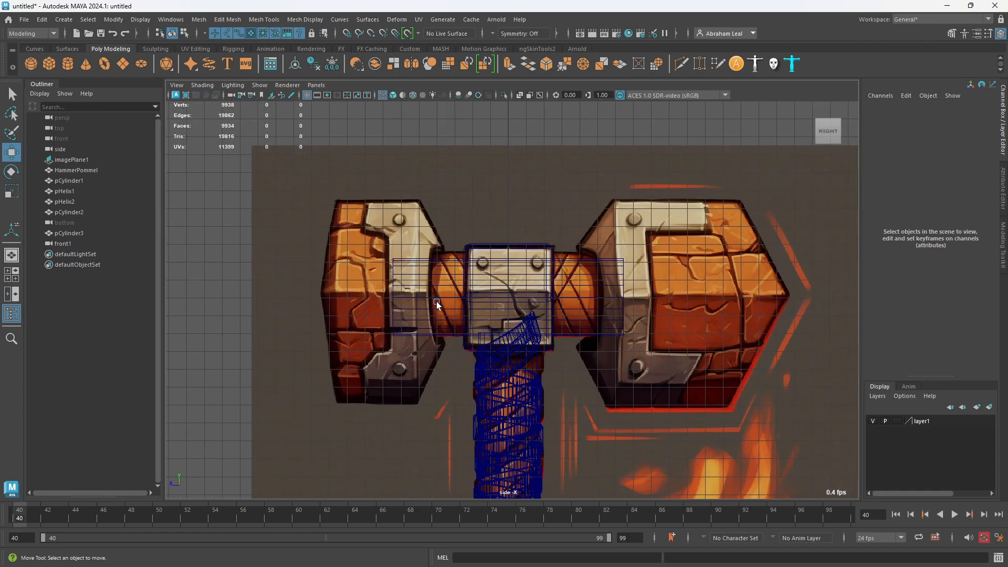
middle_click_drag(443, 304, 568, 302, "alt")
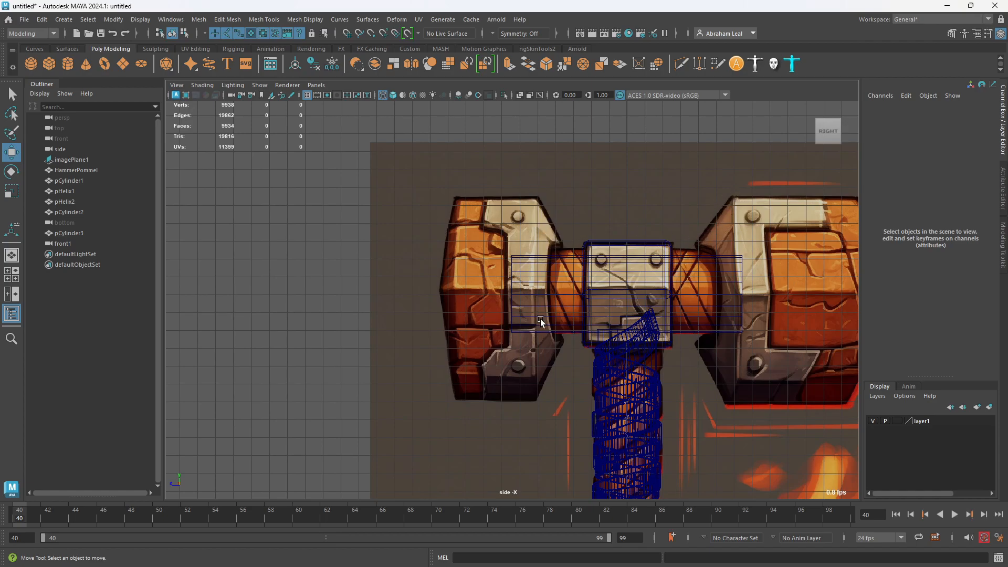
scroll(509, 272, "up", 5)
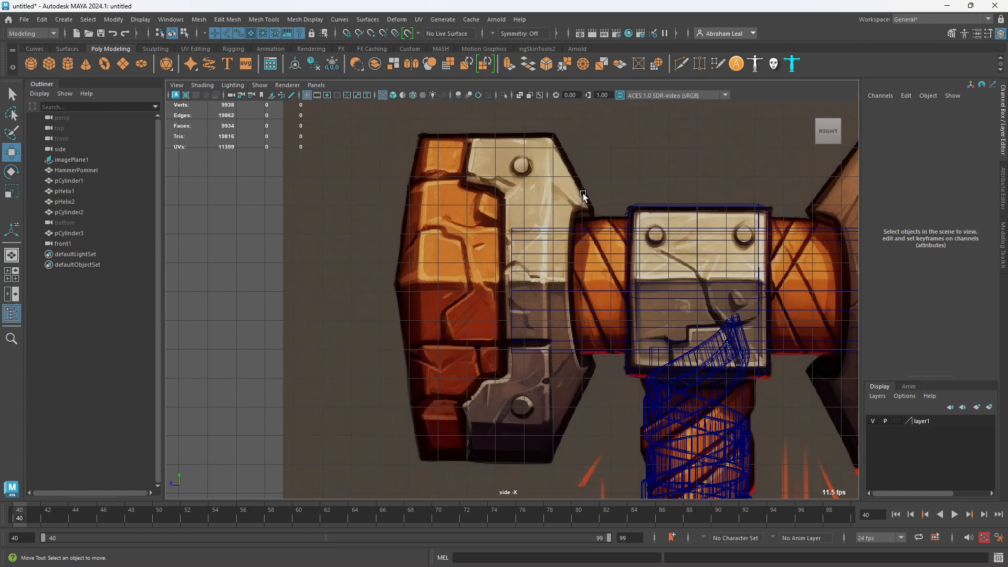
middle_click_drag(584, 229, 548, 193, "alt")
scroll(563, 197, "down", 4)
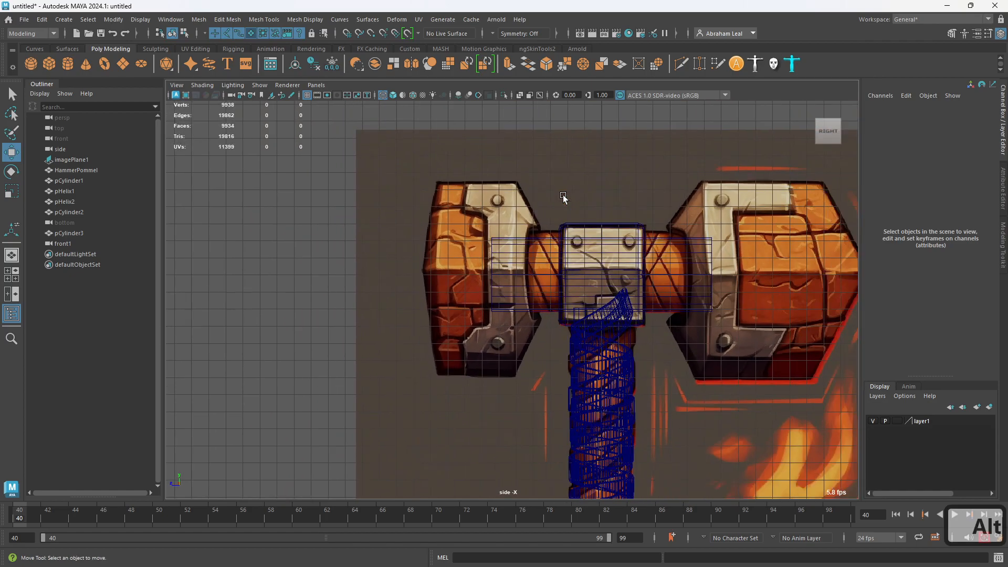
scroll(571, 212, "down", 1)
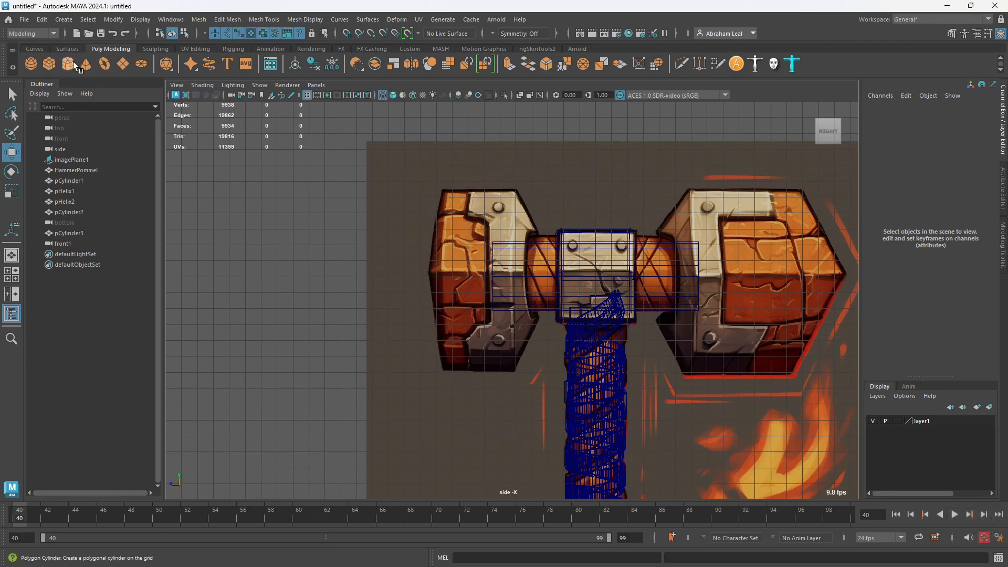
- Create another polygon cylinder and place it over the smaller hammer end at about 23.04 on Y and 7.23 on Z, using vertex snapping
key("w")
scroll(626, 307, "down", 5)
left_click_drag(550, 355, 550, 183)
scroll(565, 207, "up", 6)
middle_click_drag(634, 220, 599, 238, "alt")
scroll(600, 238, "up", 2)
key("v")
left_click_drag(596, 184, 415, 288)
- Set the new cylinder's X rotation to 90 and its axis subdivisions to 6
key("e")
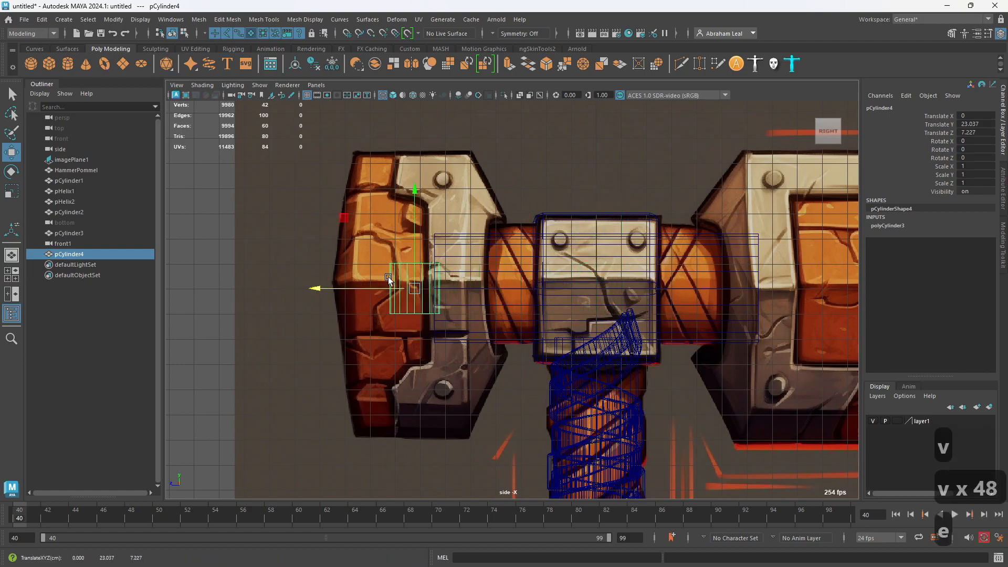
left_click_drag(476, 218, 578, 220)
left_click(978, 141)
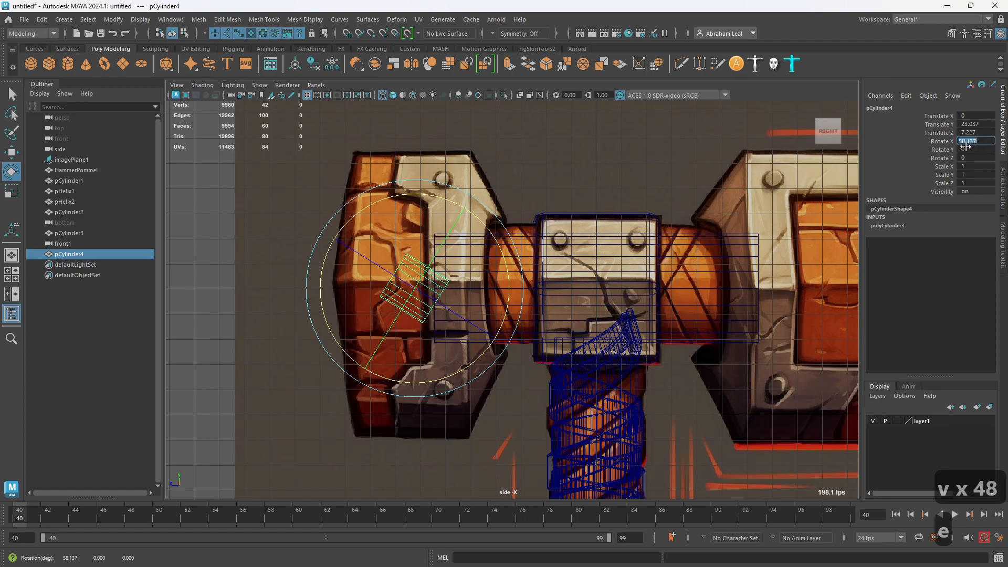
type("90")
key("Return")
left_click(890, 227)
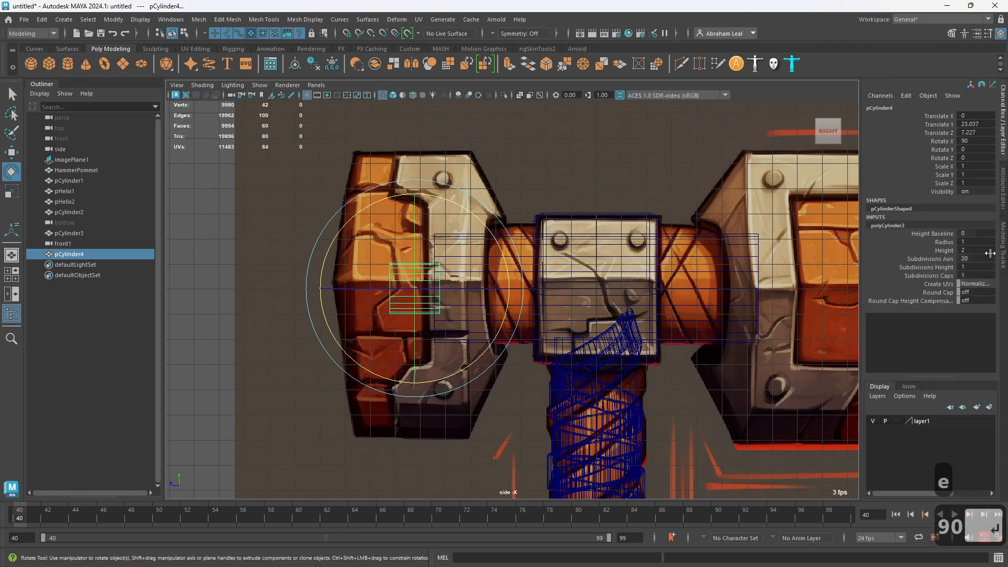
type("6")
key("Return")
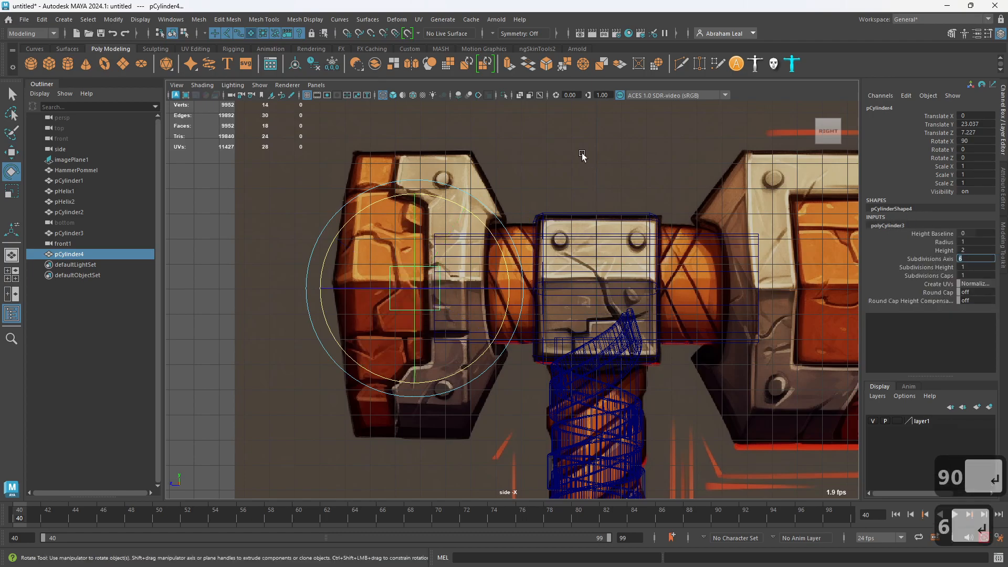
- Scale the six-sided cylinder to about 4.3 on X and Z and 2.44 on Y, and move it to about 7.69 on Z
key("space")
mouse_move(401, 266)
left_mouse_down("alt")
mouse_move(494, 271)
mouse_move(540, 299)
left_mouse_up("alt")
key("5")
key("r")
key("space")
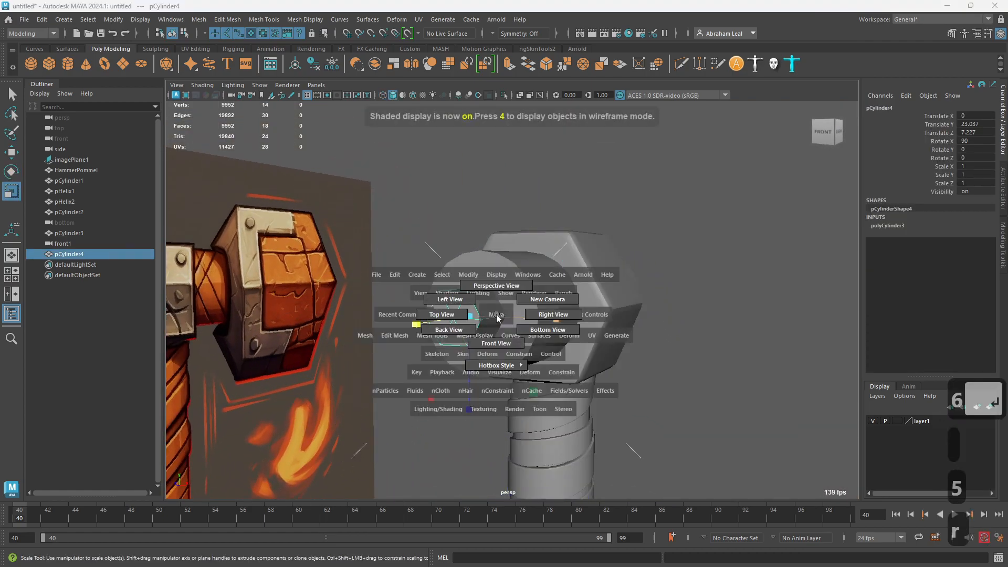
middle_click_drag(497, 318, 637, 318)
key("space")
left_click_drag(637, 315, 663, 314)
key("4")
left_click(324, 289)
mouse_move(323, 289)
left_mouse_down()
mouse_move(352, 289)
mouse_move(324, 288)
left_mouse_up()
key("w")
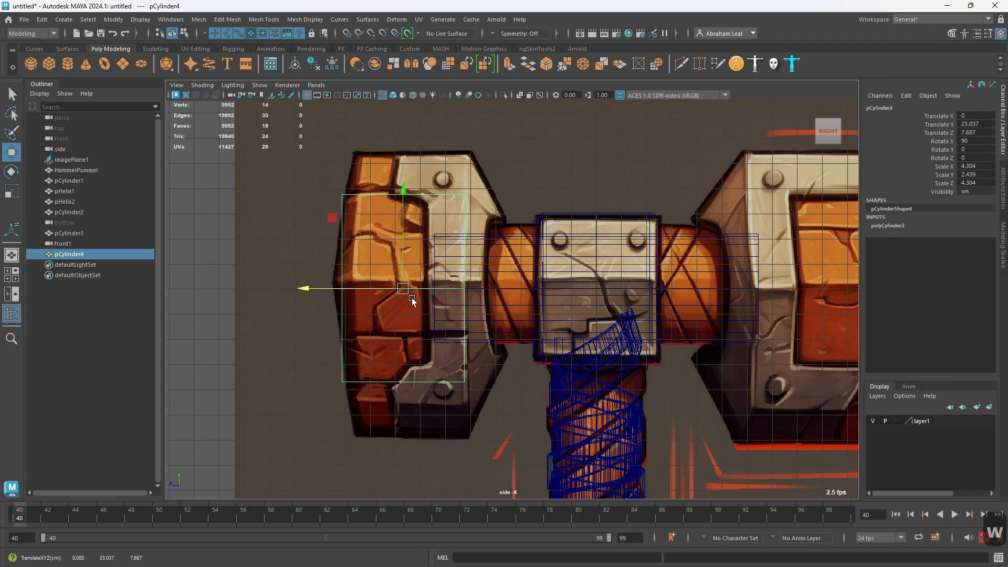
- Widen the six-sided cylinder to a scale of about 6.43 on X and Z, keeping its length, and inspect it in perspective
key("r")
mouse_move(307, 288)
left_mouse_down("ctrl")
mouse_move(261, 281)
mouse_move(467, 255)
mouse_move(455, 295)
mouse_move(580, 292)
mouse_move(558, 304)
mouse_move(720, 288)
mouse_move(607, 288)
mouse_move(529, 306)
mouse_move(453, 244)
left_mouse_up("ctrl")
key("5")
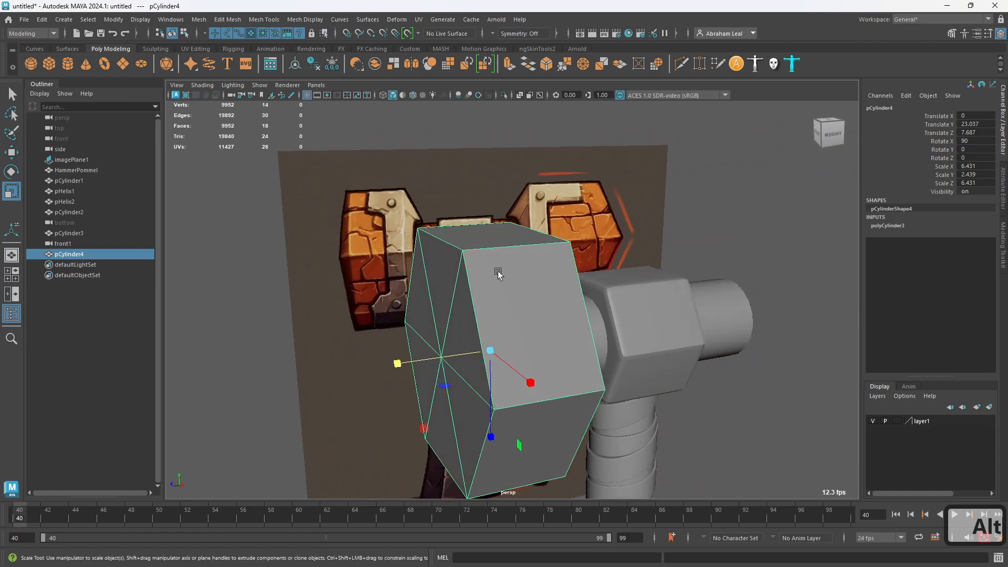
left_click_drag(512, 283, 598, 157, "alt")
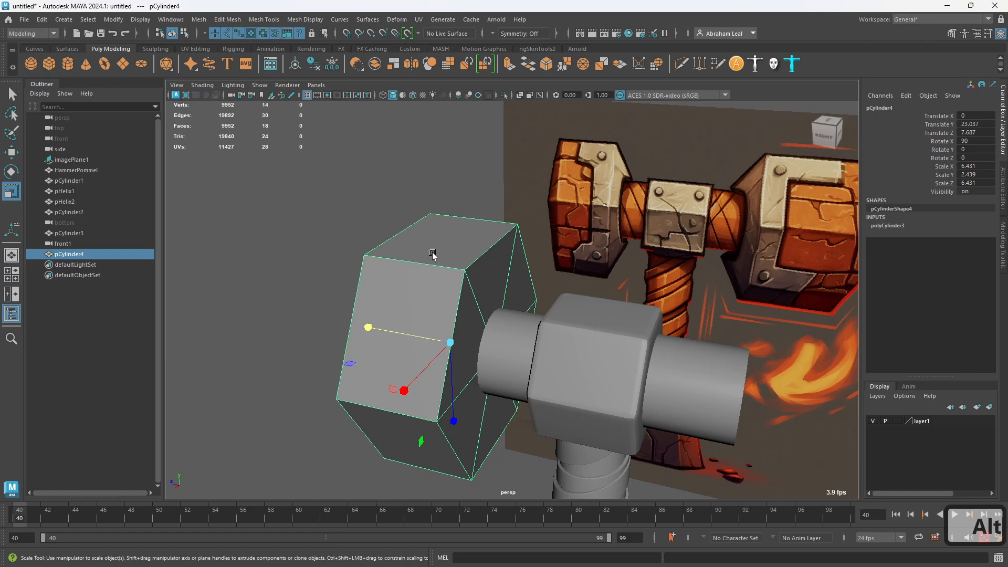
- Rename the six-sided cylinder pCylinder4 as RockHammerFront
double_click(119, 255)
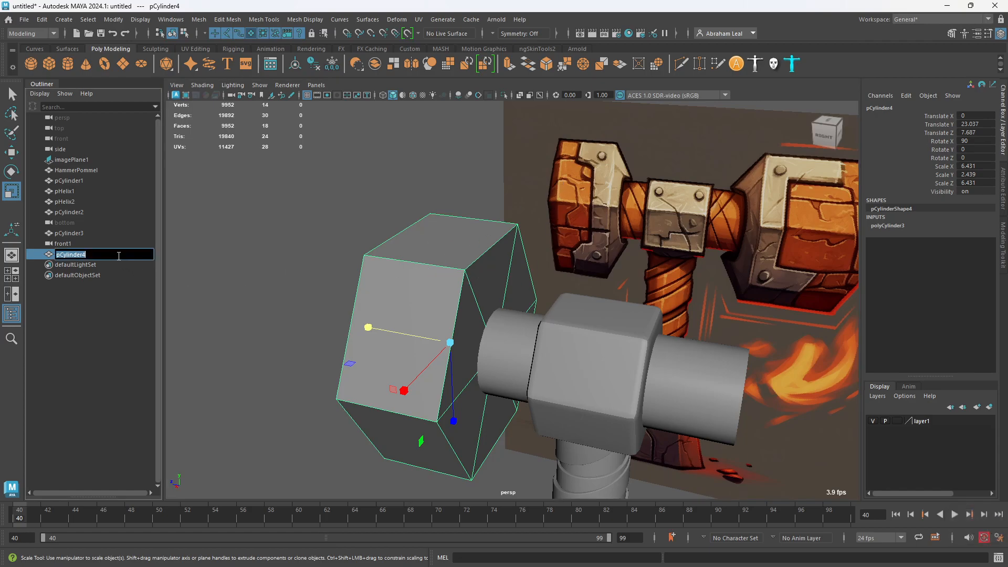
type("Rock")
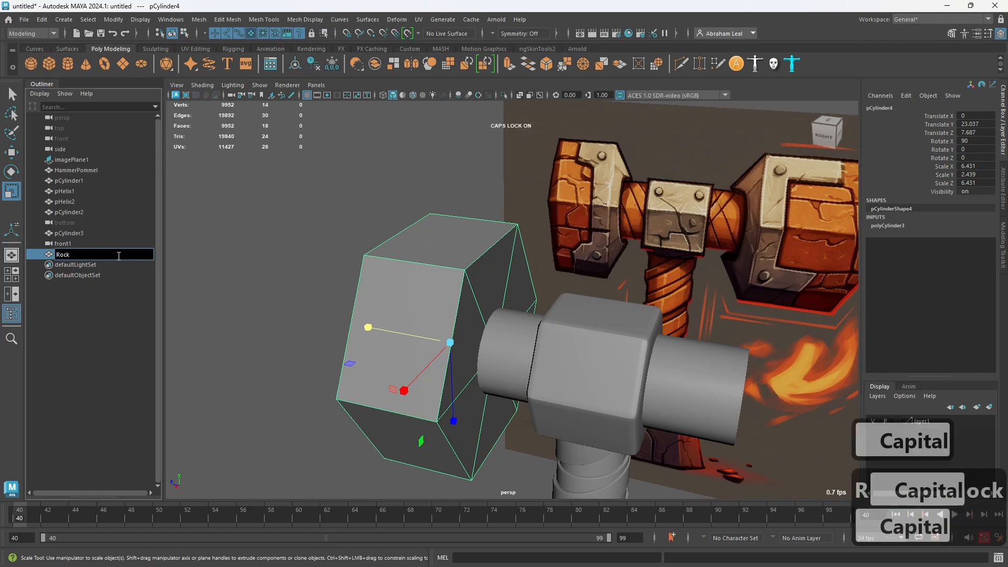
type("HammerFront")
key("Return")
- Duplicate RockHammerFront and rename the copy as RockHammerFrontArmor
key("ctrl+d")
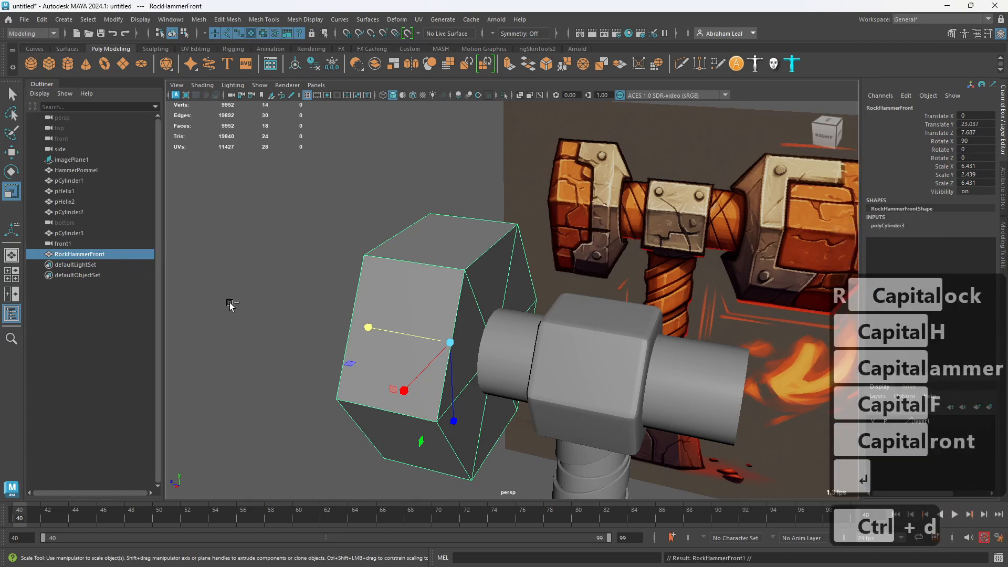
double_click(115, 265)
left_click(118, 266)
key("BackSpace")
type("A")
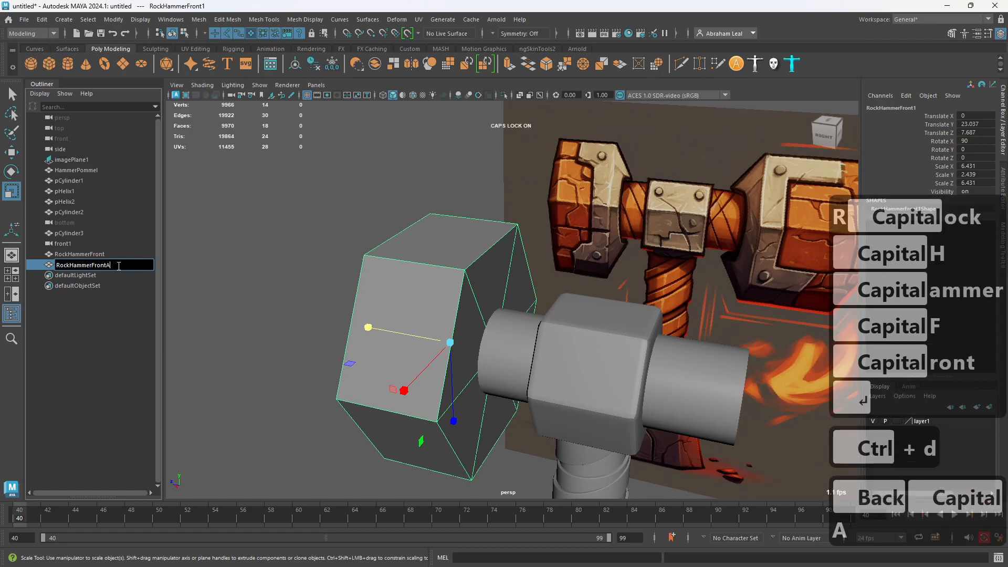
type("rmor")
key("Return")
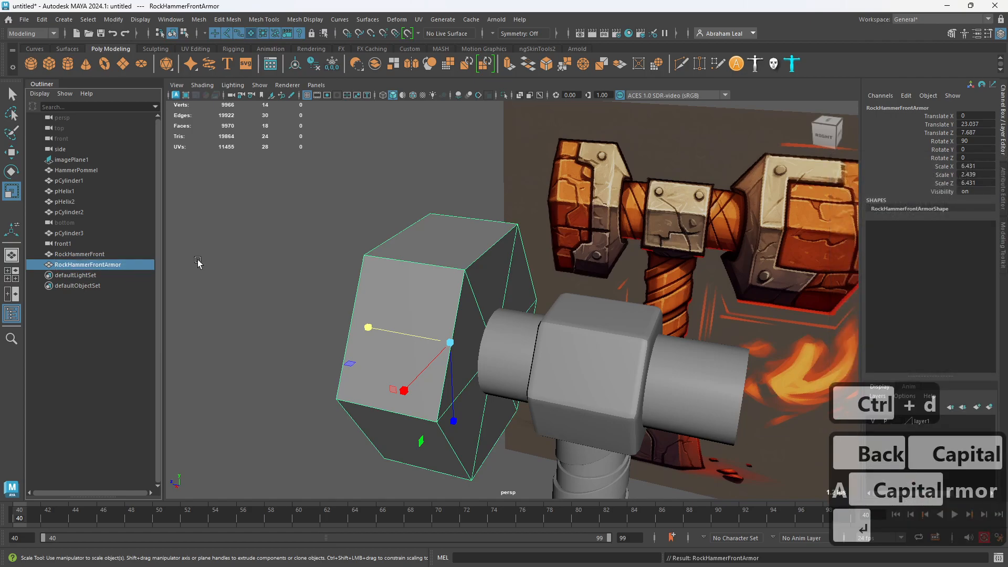
- Isolate RockHammerFrontArmor together with the reference image plane in the viewport
left_click(99, 254)
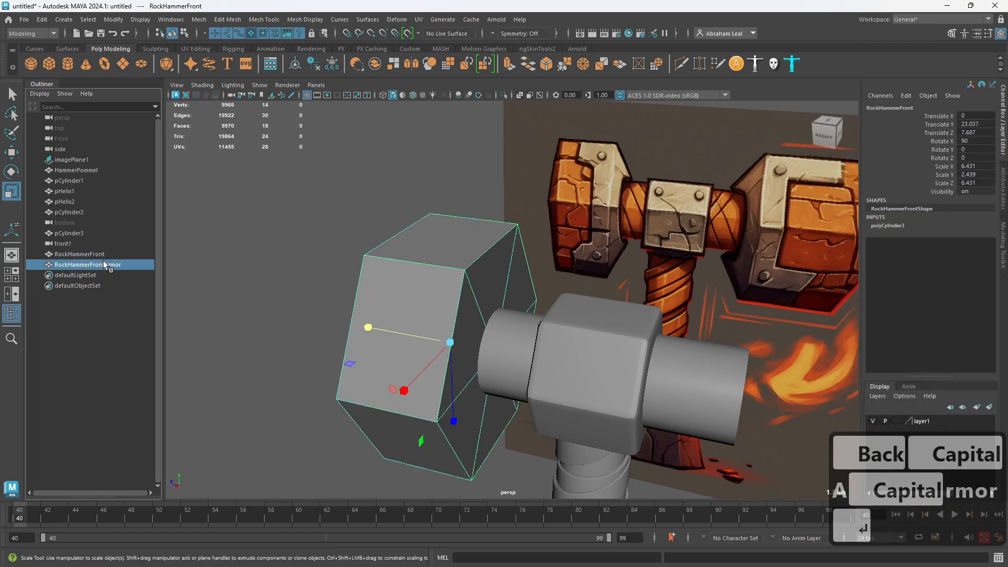
left_click(421, 286)
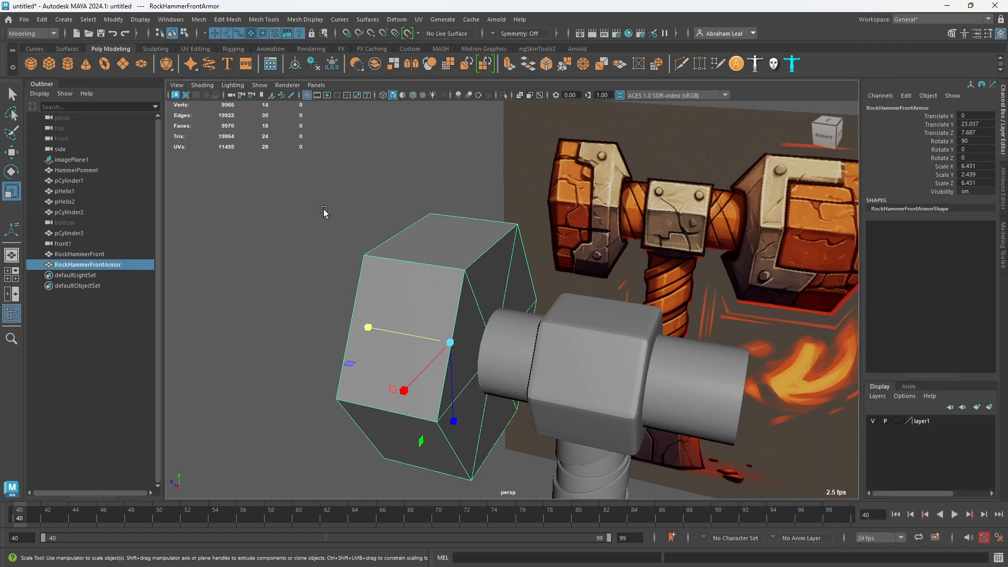
key("shift")
left_click(469, 216)
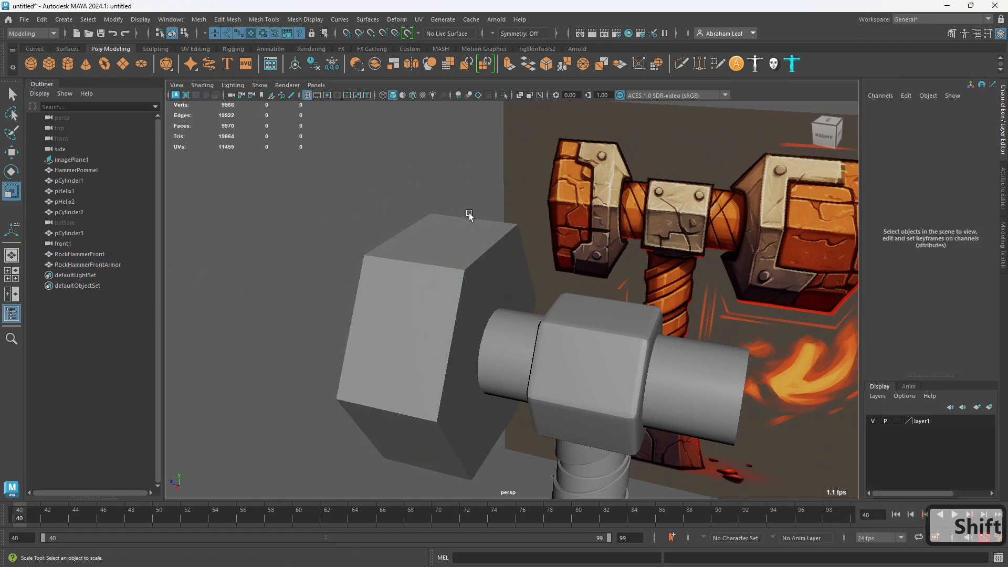
left_click(69, 265)
left_click_drag(450, 231, 464, 156, "alt")
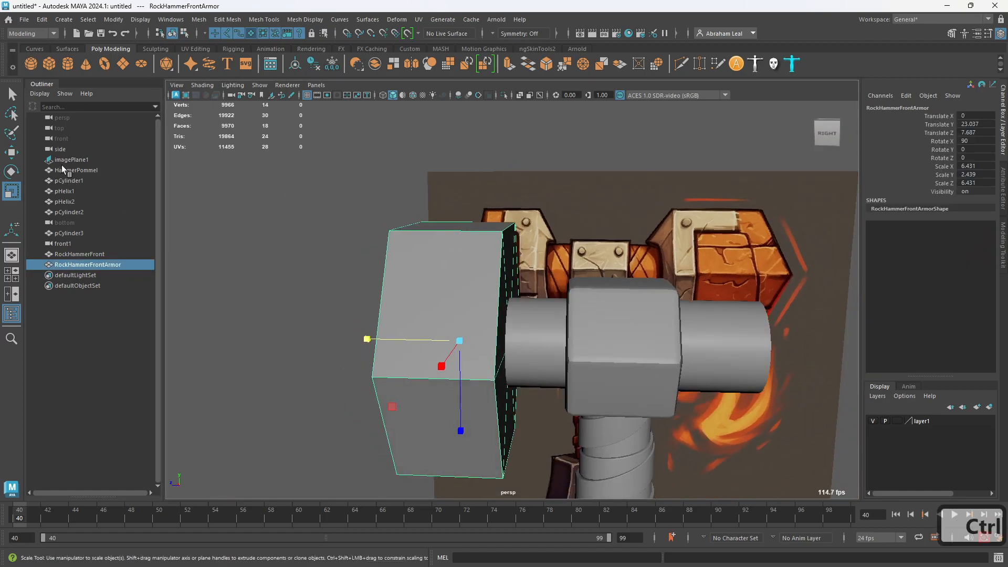
left_click(67, 160, "ctrl")
left_click(505, 95)
- In the wireframe side view, move the armor's outer end vertices inward to the reference armor's outer border
key("space")
left_click_drag(590, 225, 607, 225)
key("4")
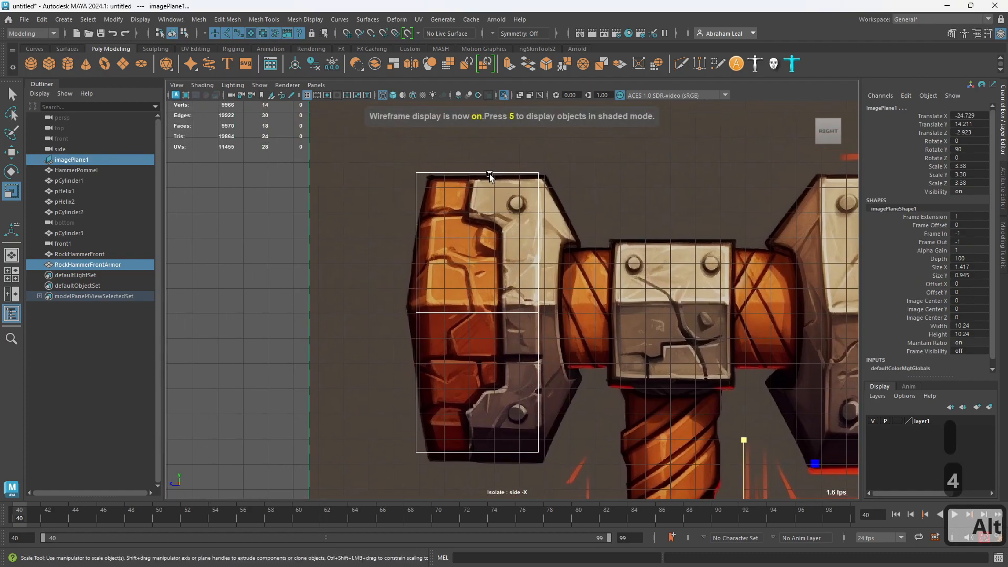
right_click_drag(411, 177, 367, 175)
left_click_drag(369, 153, 450, 487)
key("w")
left_click_drag(325, 312, 376, 314)
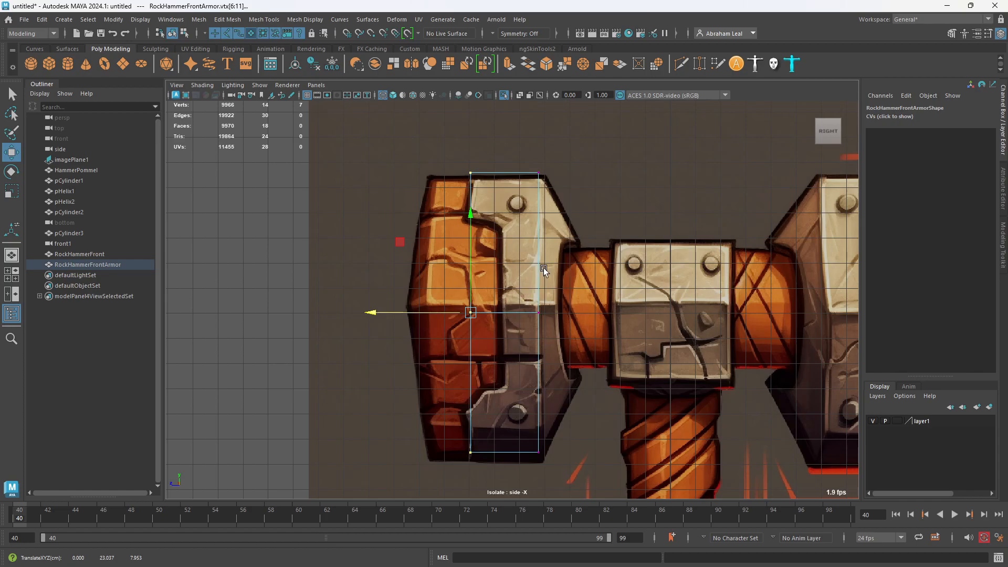
- Delete the armor copy's caps and other side faces, leaving only the top face and one adjoining slanted face
key("space")
left_click_drag(561, 267, 561, 238)
left_click_drag(517, 273, 674, 207, "alt")
key("5")
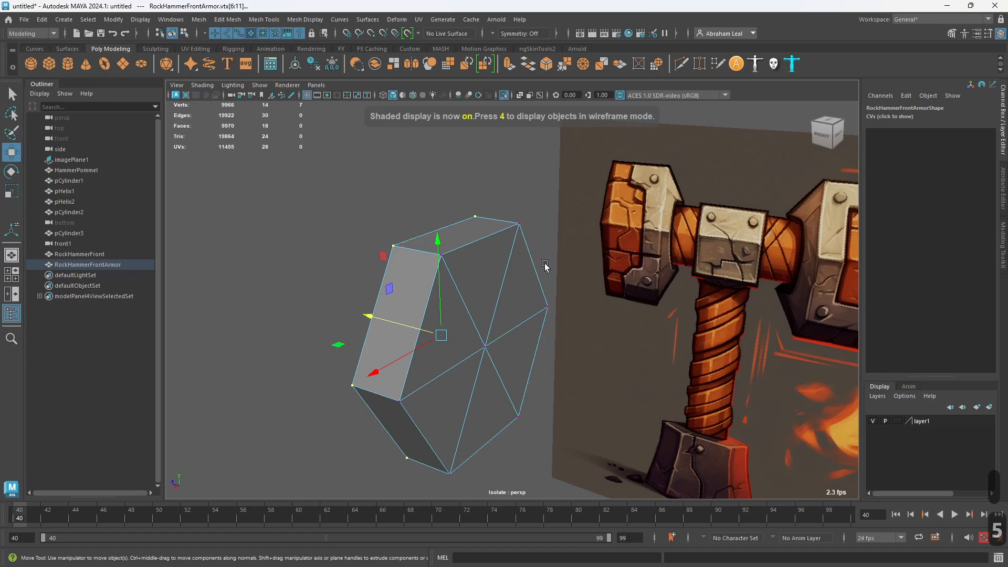
left_click_drag(517, 279, 411, 258, "alt")
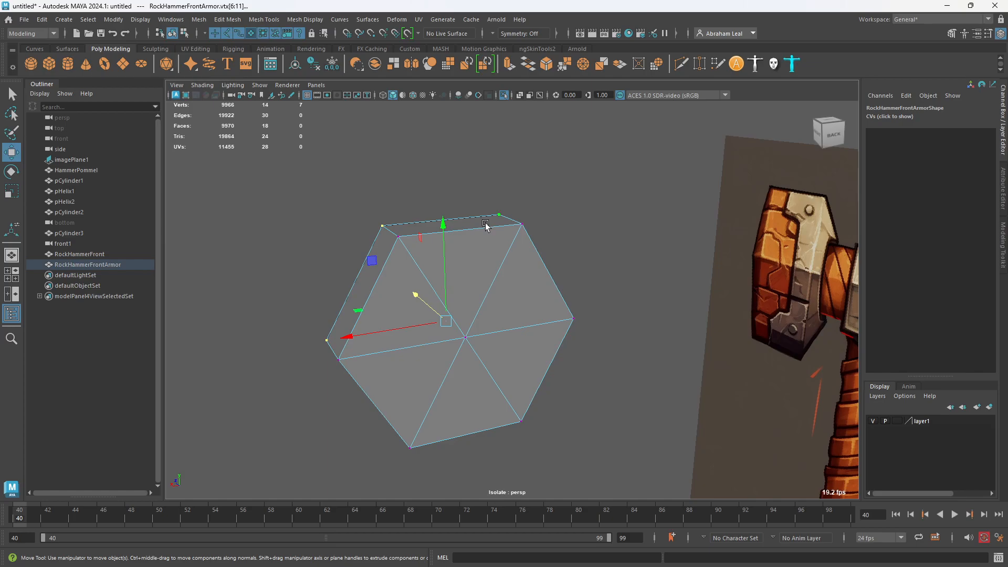
mouse_move(477, 243)
left_mouse_down("alt")
mouse_move(477, 234)
mouse_move(486, 260)
left_mouse_up("alt")
right_click_drag(485, 260, 483, 286)
left_click_drag(607, 266, 427, 265)
key("BackSpace")
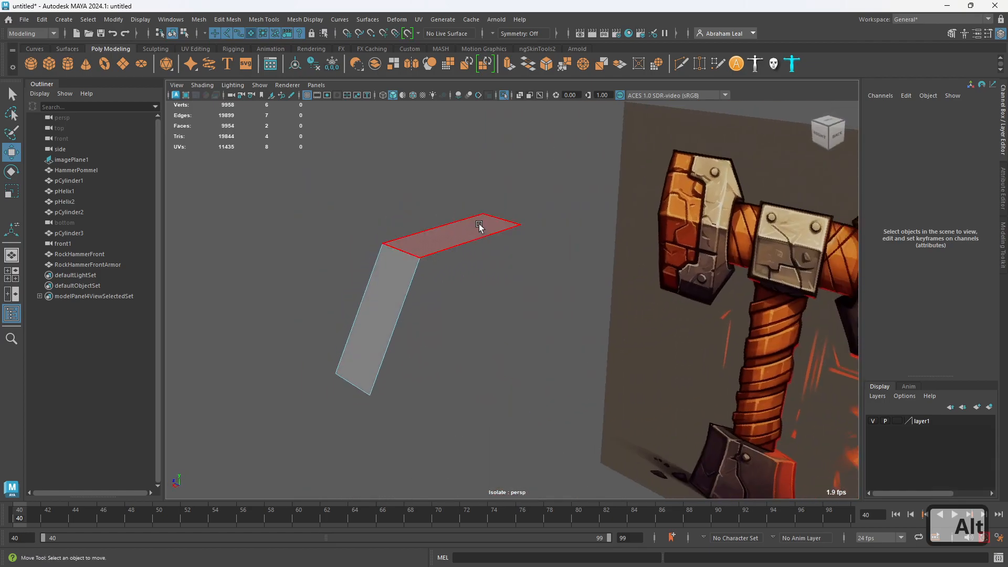
- Insert a single edge loop across the middle of the armor's top face and delete the half farther from the bend
left_click(278, 24)
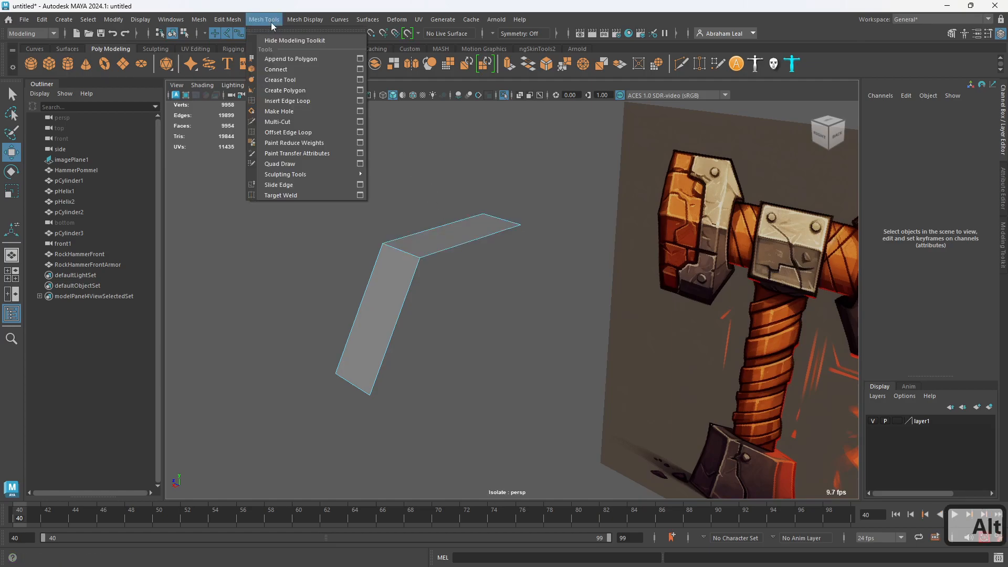
left_click(281, 101)
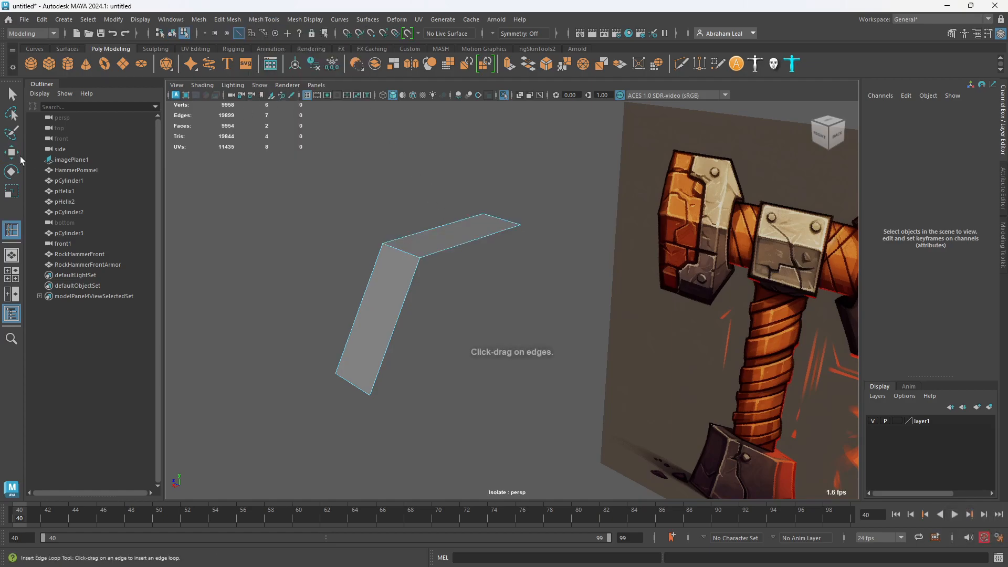
double_click(11, 230)
left_click(152, 161)
double_click(166, 183)
type("1")
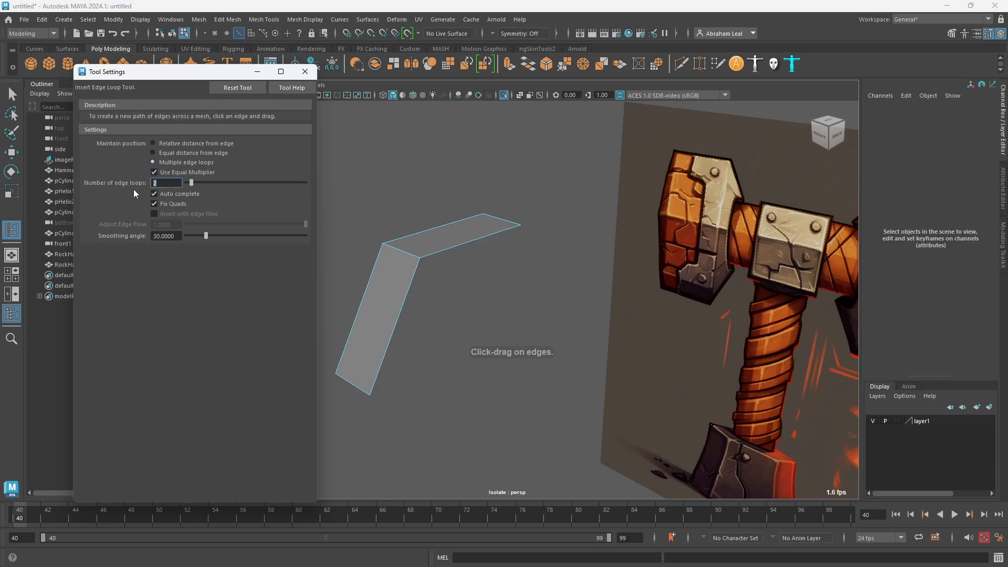
key("Return")
left_click(469, 242)
left_click_drag(468, 242, 474, 229, "alt")
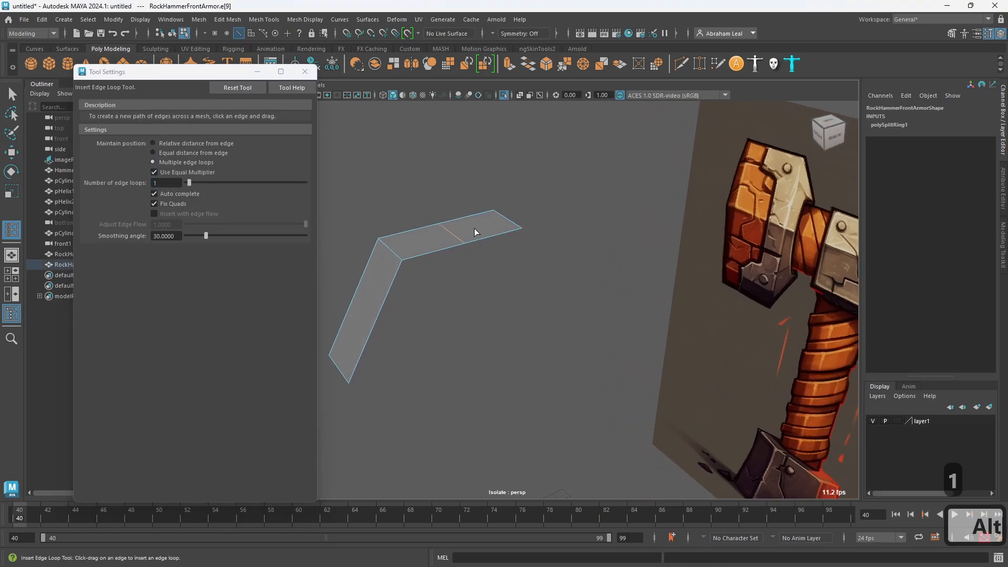
key("q")
left_click(487, 225)
key("Delete")
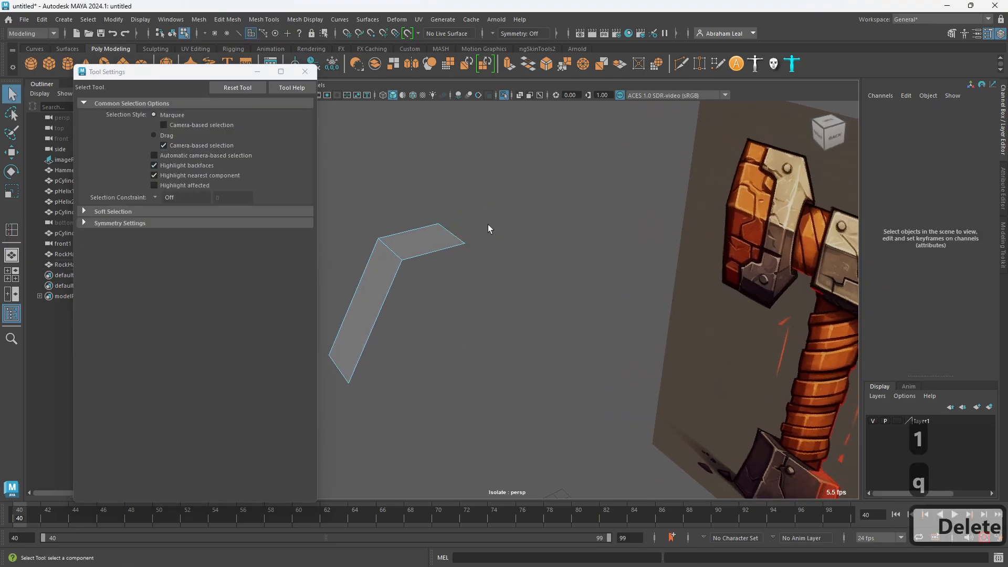
left_click(304, 71)
- In the wireframe side view, cut a lengthwise edge loop through the armor strip at about 53.83%, following the reference armor's inner border
left_click(426, 245)
mouse_move(426, 244)
left_mouse_down("alt")
mouse_move(384, 232)
mouse_move(397, 225)
mouse_move(415, 235)
left_mouse_up("alt")
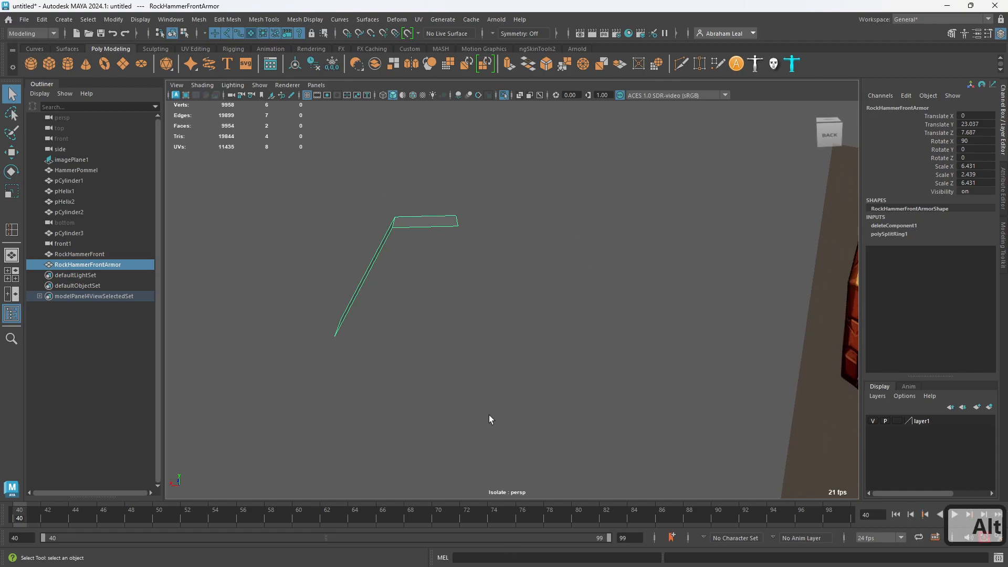
left_click_drag(392, 304, 565, 243, "alt")
key("space")
key("4")
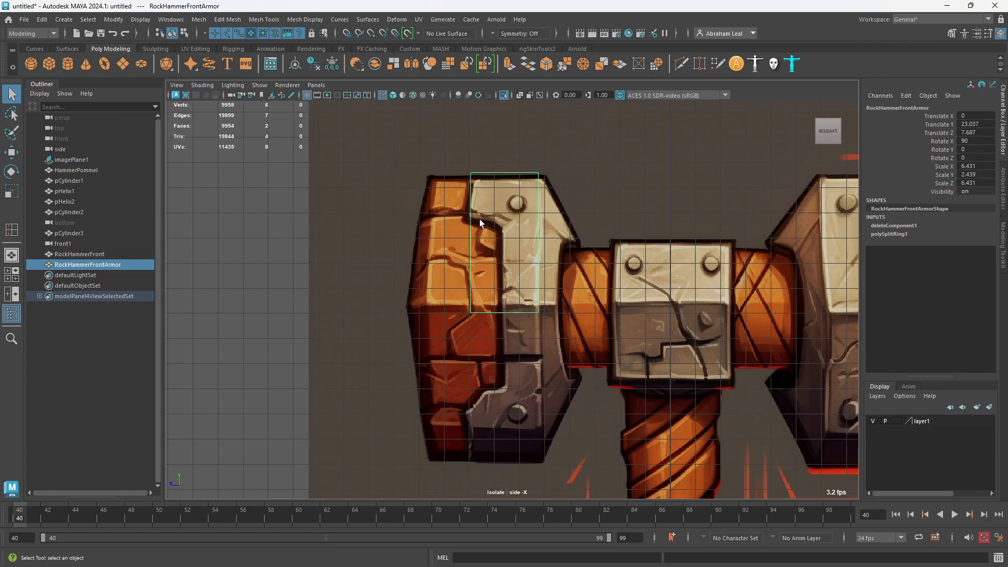
scroll(473, 218, "up", 5)
key("alt")
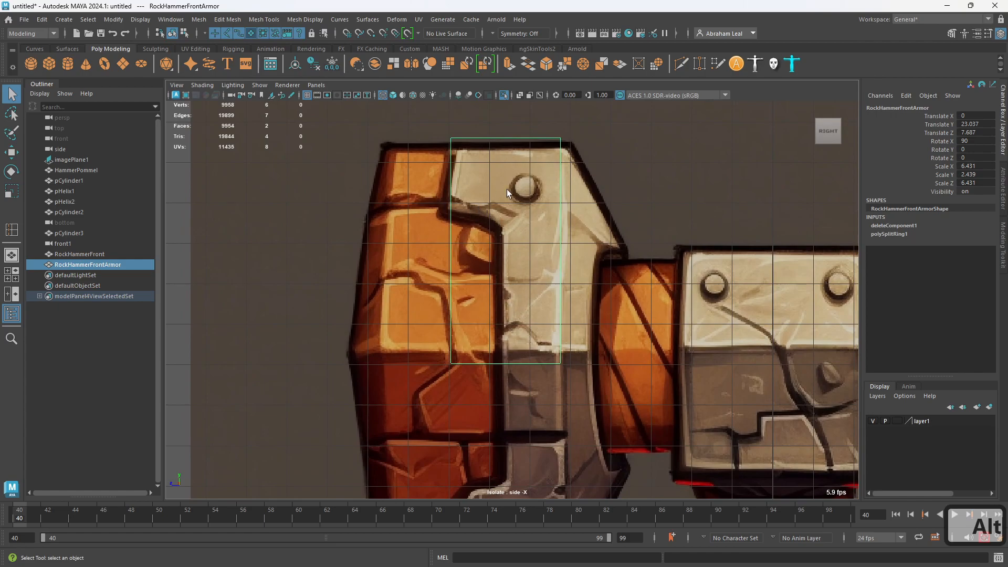
left_click(684, 64)
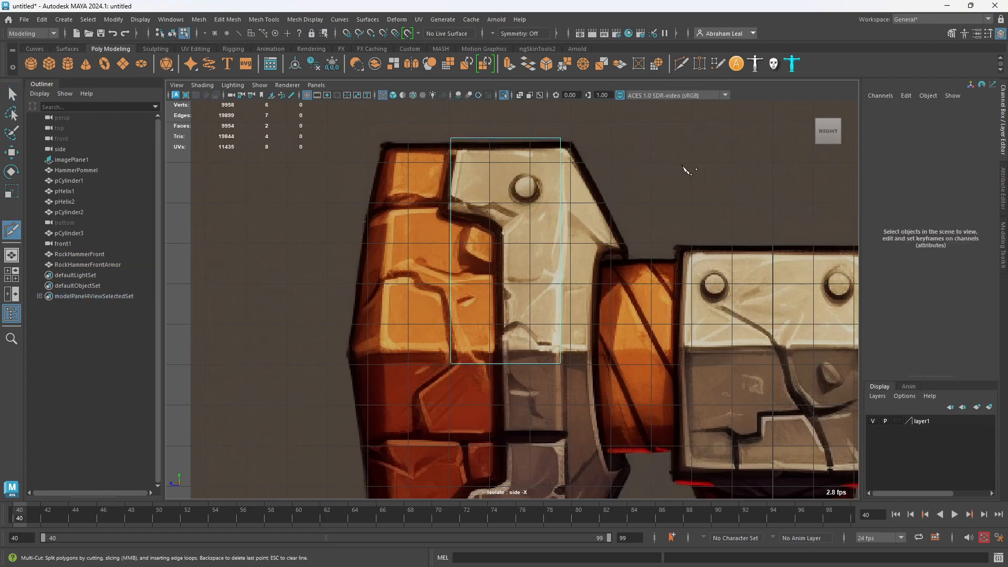
left_click(560, 138)
key("Escape")
left_click(451, 137)
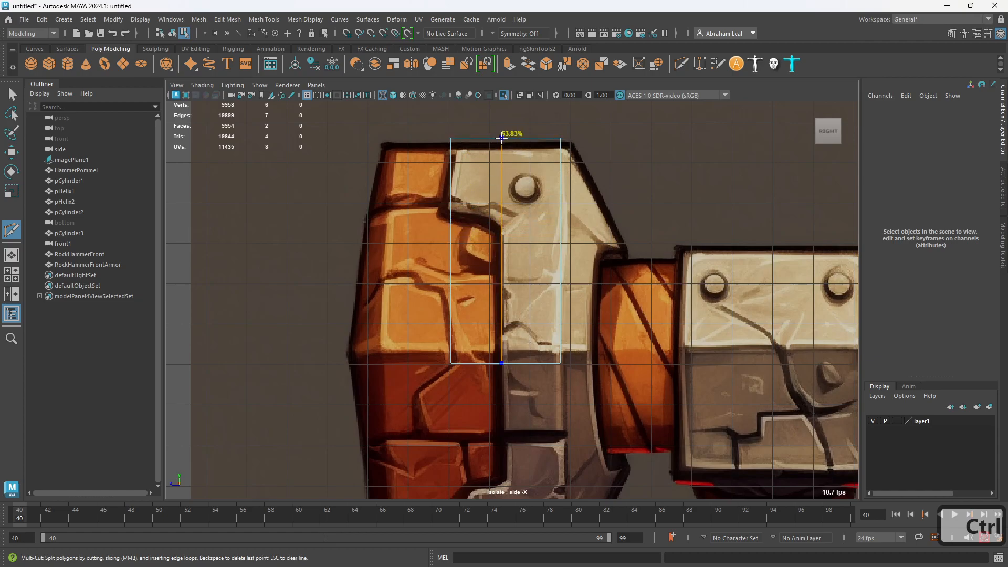
left_click(502, 137, "ctrl")
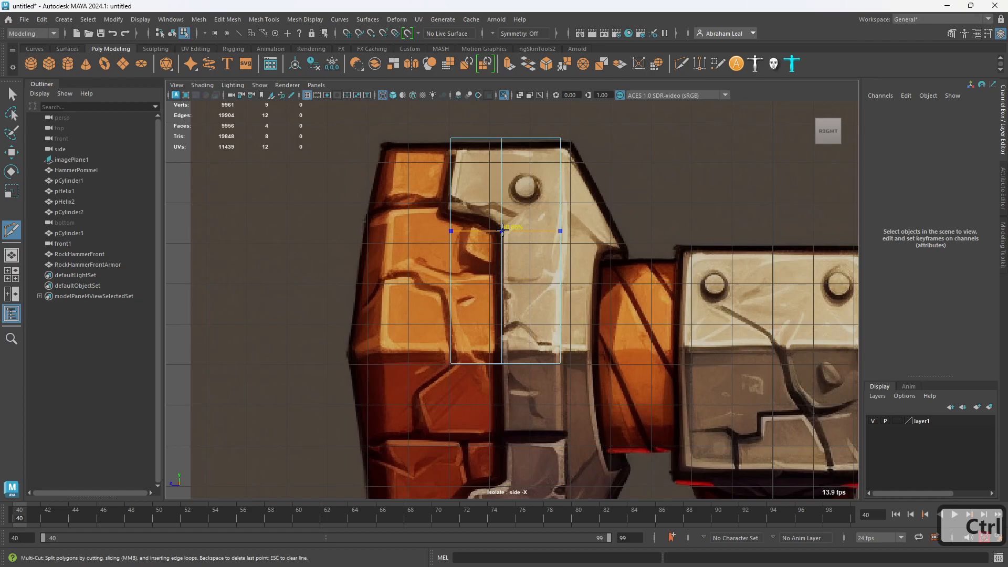
- Cut a horizontal edge loop at the reference armor's step and delete the slanted side's lower outer face
left_click(504, 231, "ctrl")
key("q")
right_click_drag(504, 231, 503, 221)
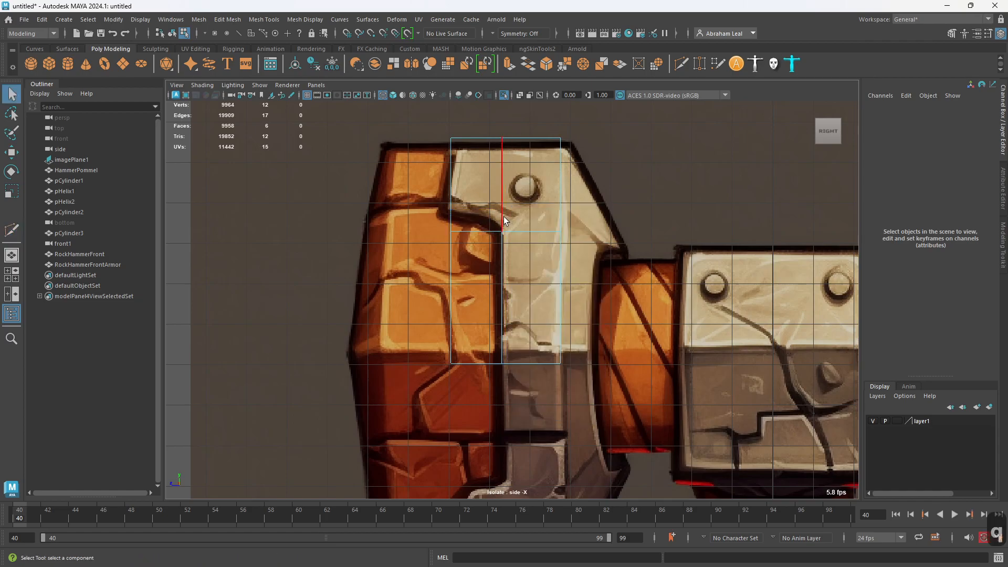
left_click(476, 254)
key("Delete")
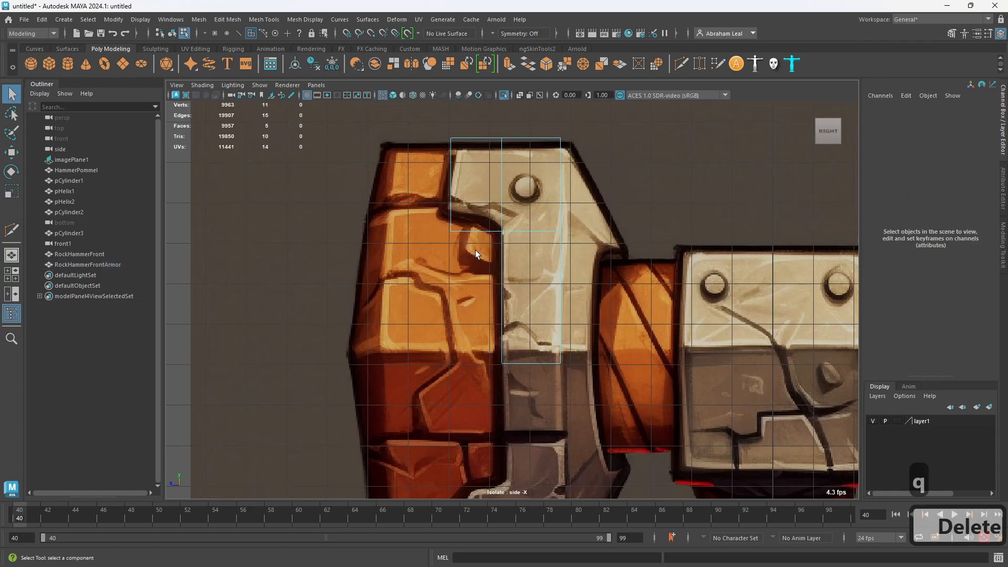
- Examine the L-shaped armor piece in shaded perspective and compare it with the reference image
key("space")
left_click_drag(491, 238, 491, 211)
mouse_move(498, 236)
left_mouse_down("alt")
mouse_move(525, 248)
mouse_move(504, 250)
left_mouse_up("alt")
right_click_drag(430, 266, 467, 241)
key("5")
mouse_move(428, 300)
left_mouse_down("alt")
mouse_move(518, 319)
mouse_move(538, 283)
left_mouse_up("alt")
left_click(538, 283)
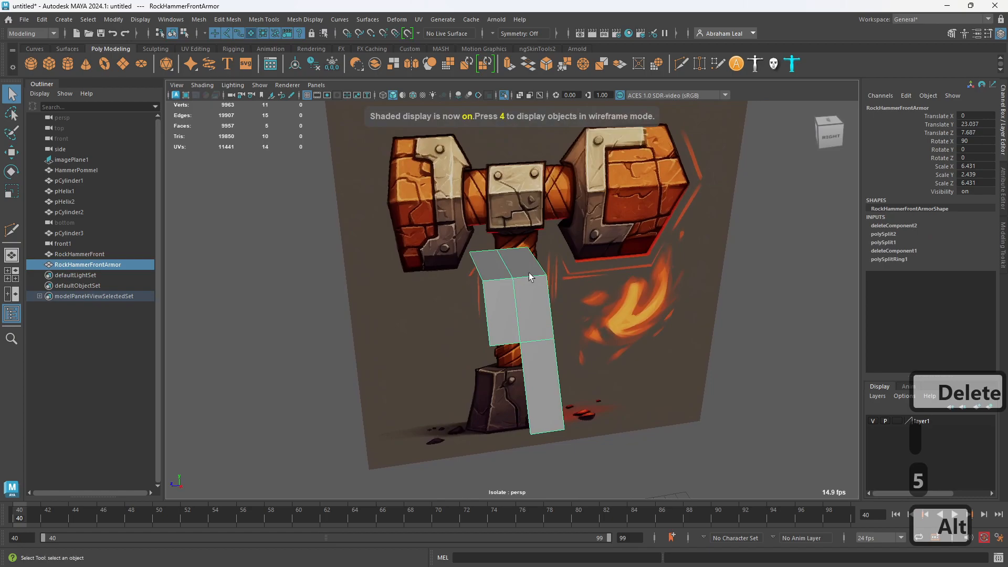
left_click_drag(412, 157, 569, 194, "alt")
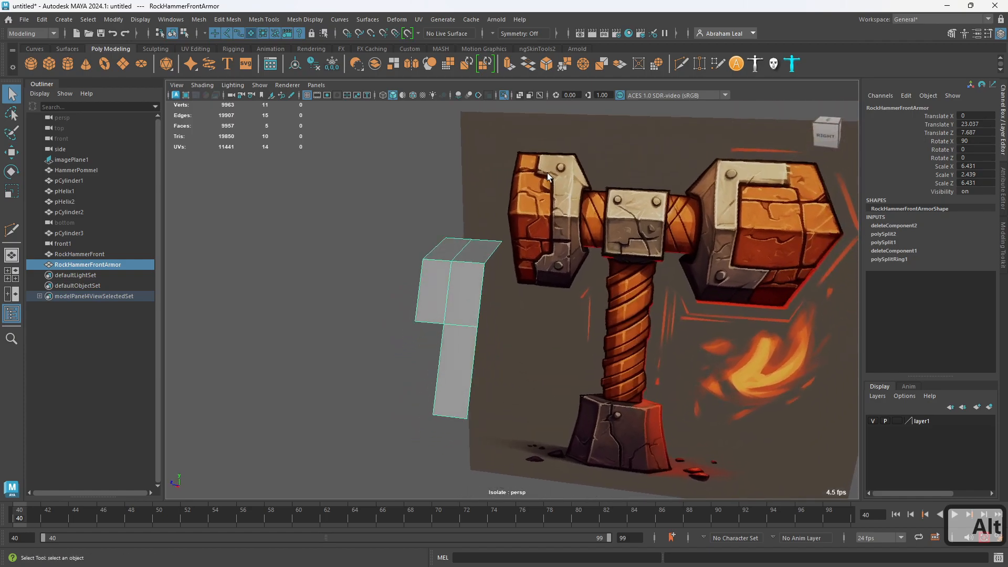
left_click_drag(656, 205, 519, 284, "alt")
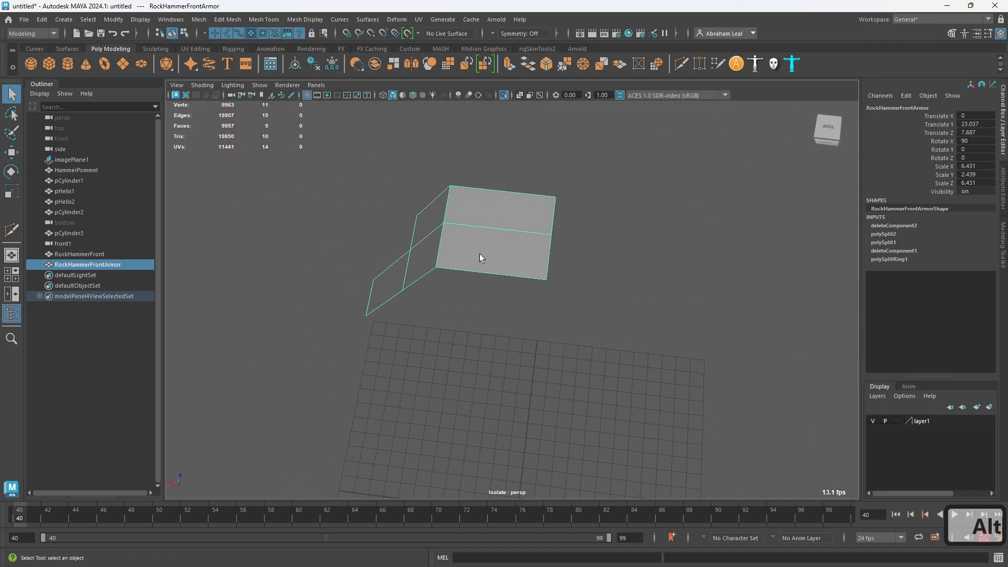
- Cut an edge loop across the armor's top faces and delete the outer face farther from the bend
left_click(683, 64)
left_click(500, 237, "ctrl")
key("q")
left_click_drag(553, 236, 504, 200, "alt")
left_click(505, 203)
key("Delete")
- Return the armor piece to object mode and examine its trimmed top and slanted side from several angles
right_click_drag(504, 200, 523, 198)
left_click_drag(447, 241, 490, 237, "alt")
left_click_drag(537, 203, 486, 247, "alt")
left_click(83, 302)
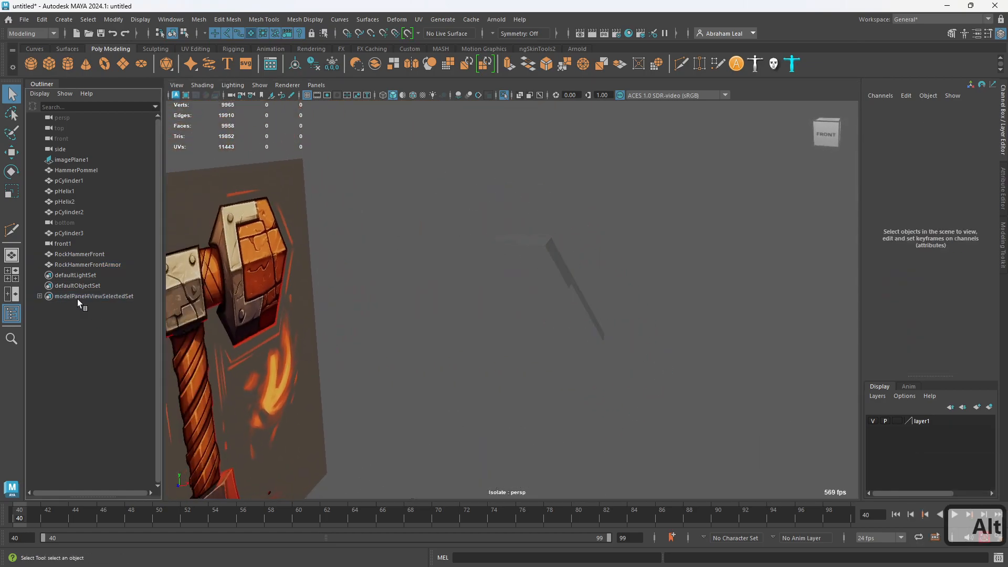
left_click_drag(409, 265, 331, 288, "alt")
left_click(521, 264)
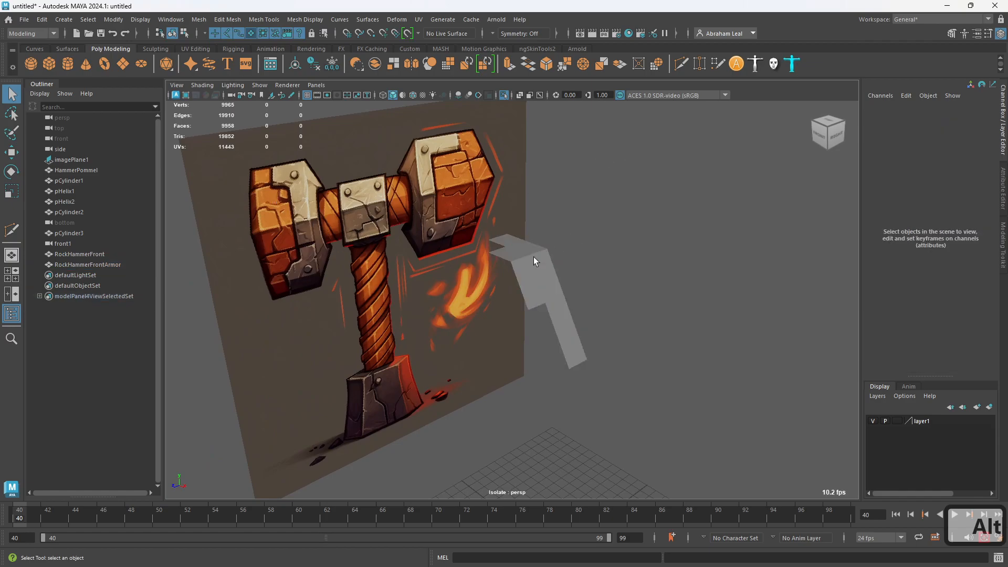
left_click_drag(533, 257, 613, 262, "alt")
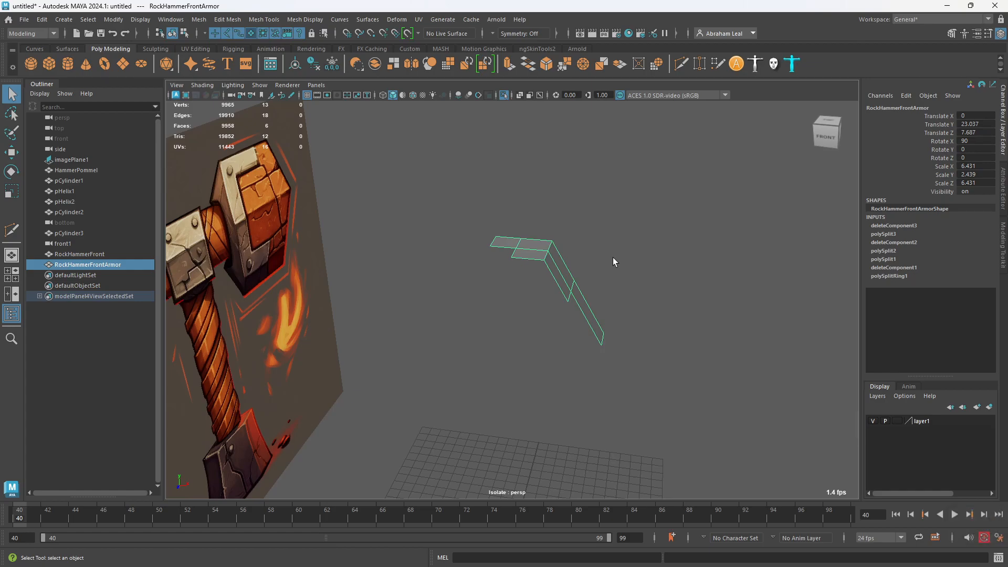
left_click(504, 208)
left_click(531, 243)
key("w")
mouse_move(553, 252)
left_mouse_down("alt")
mouse_move(592, 261)
mouse_move(565, 263)
left_mouse_up("alt")
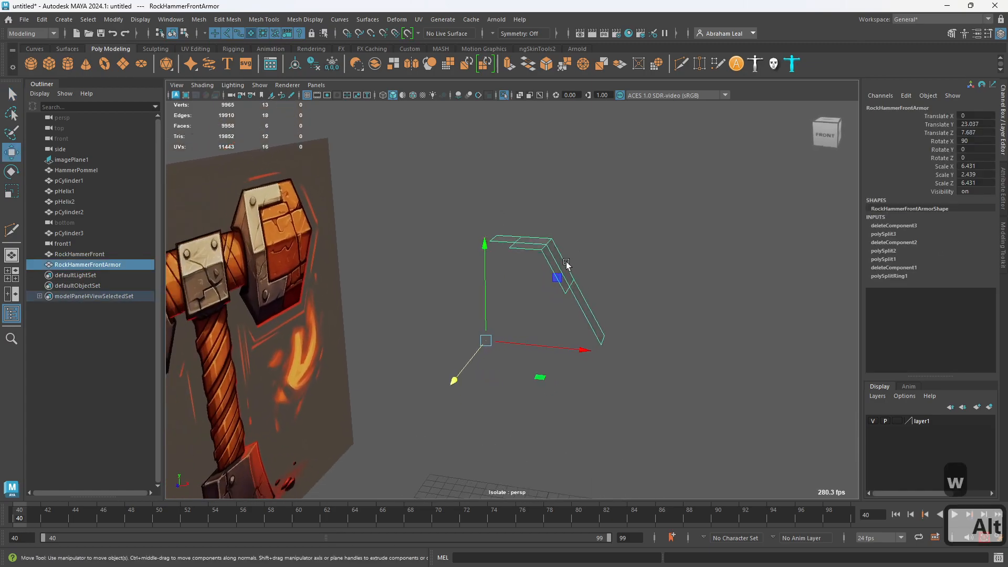
left_click_drag(516, 288, 537, 310, "alt")
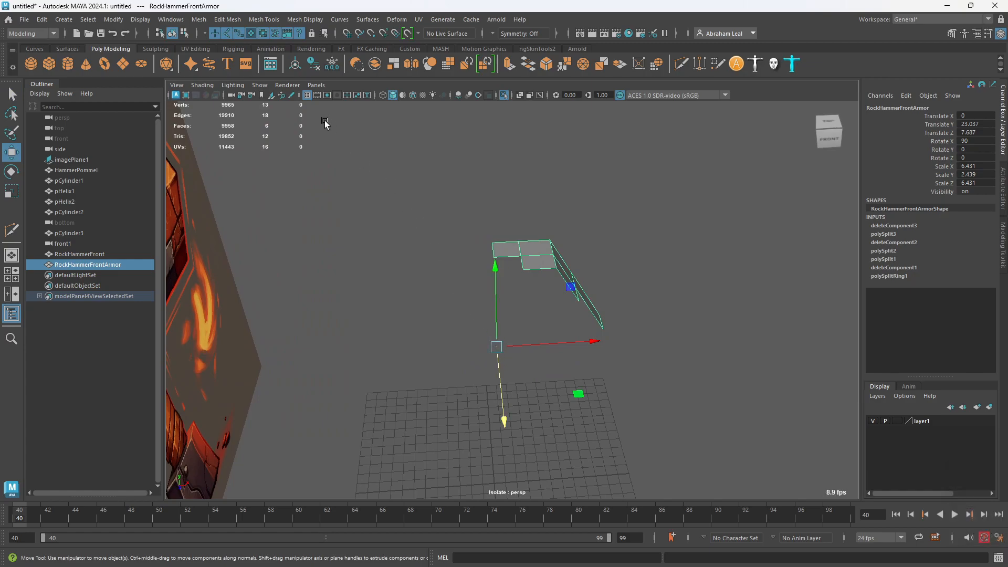
- Center the L-shaped armor piece's pivot, then clear its construction history and freeze its transformations
left_click(301, 70)
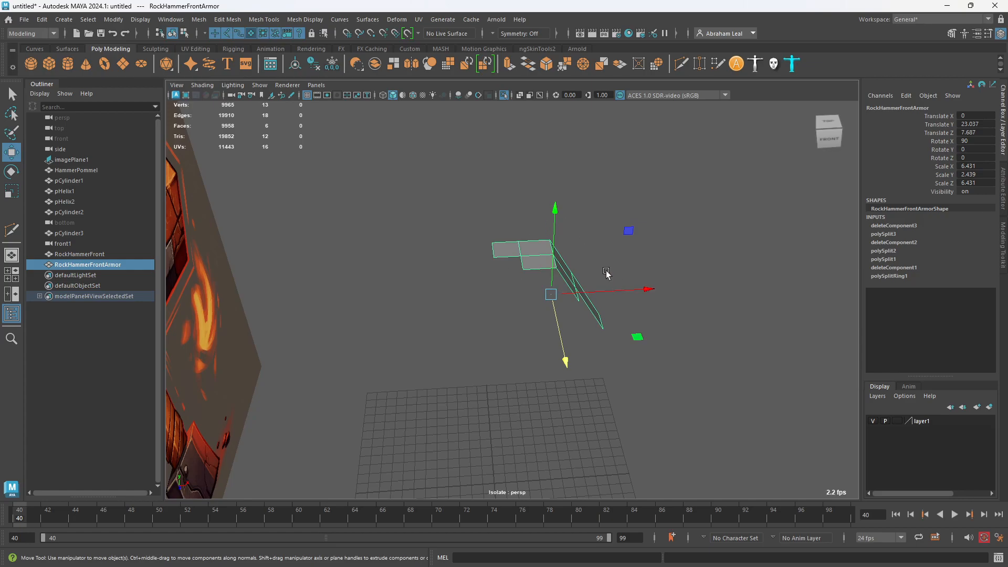
left_click(313, 64)
left_click(332, 64)
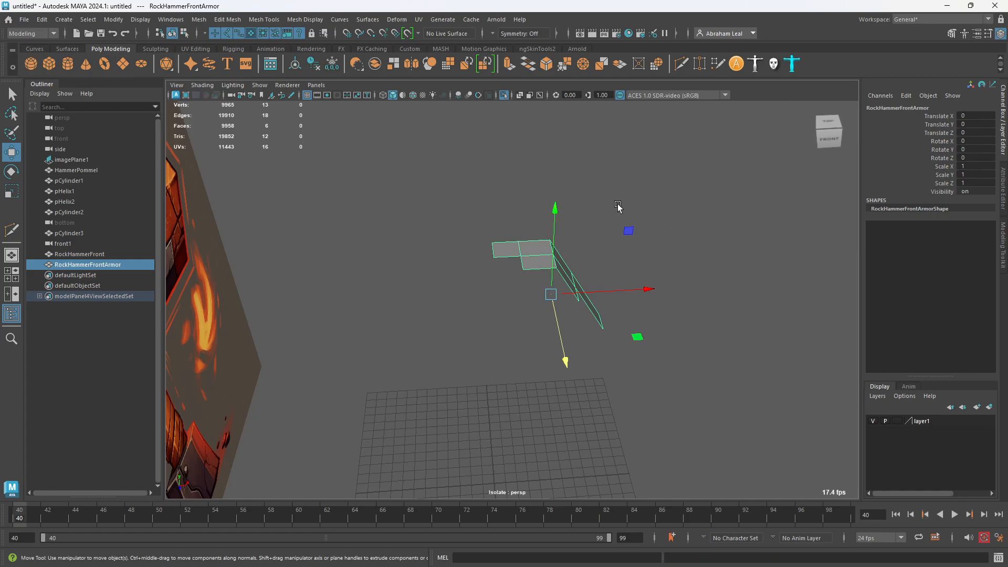
- Bring up the Mirror options for the armor piece and reset them to their defaults
left_click(199, 19)
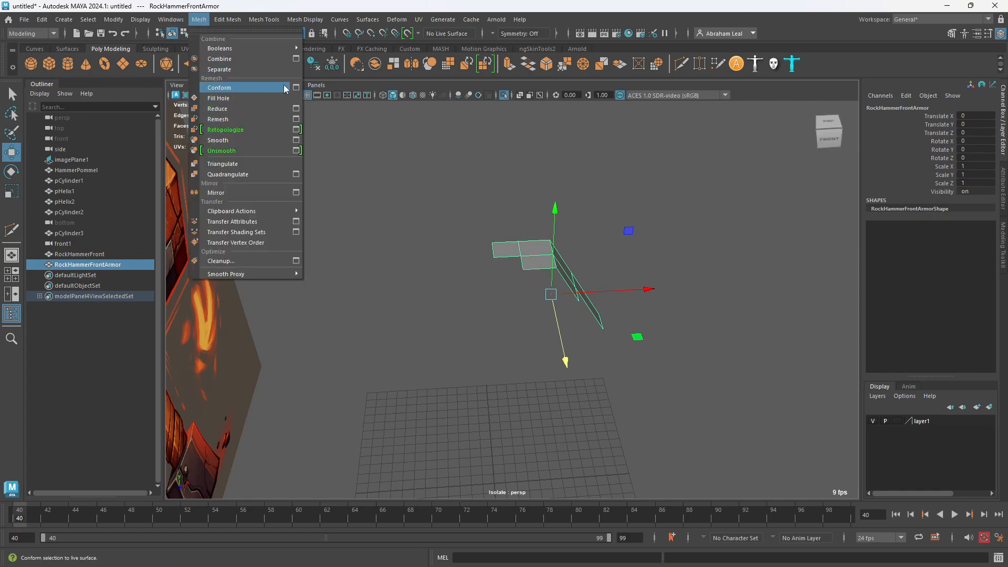
left_click(296, 192)
left_click_drag(209, 163, 361, 113)
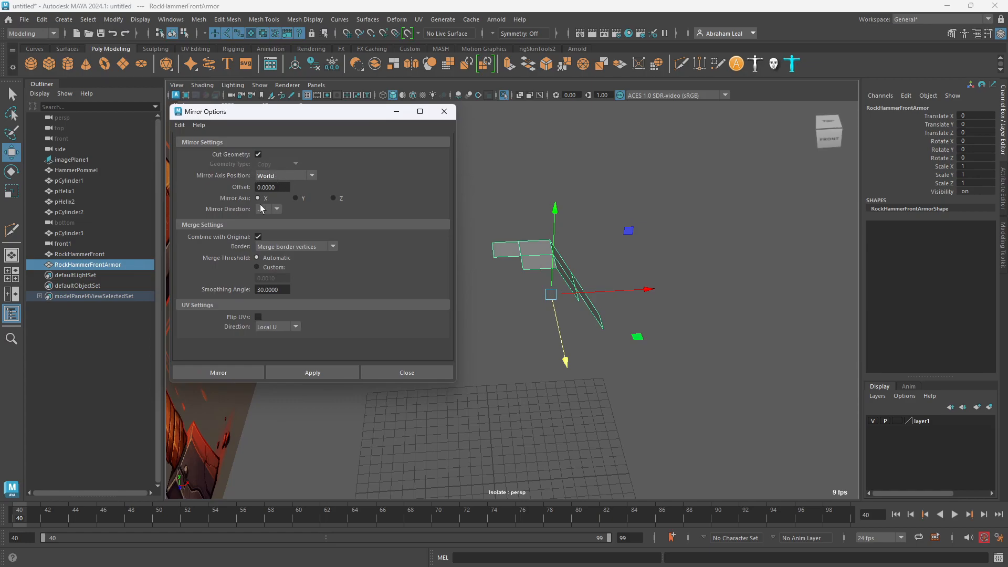
left_click_drag(596, 310, 538, 258, "alt")
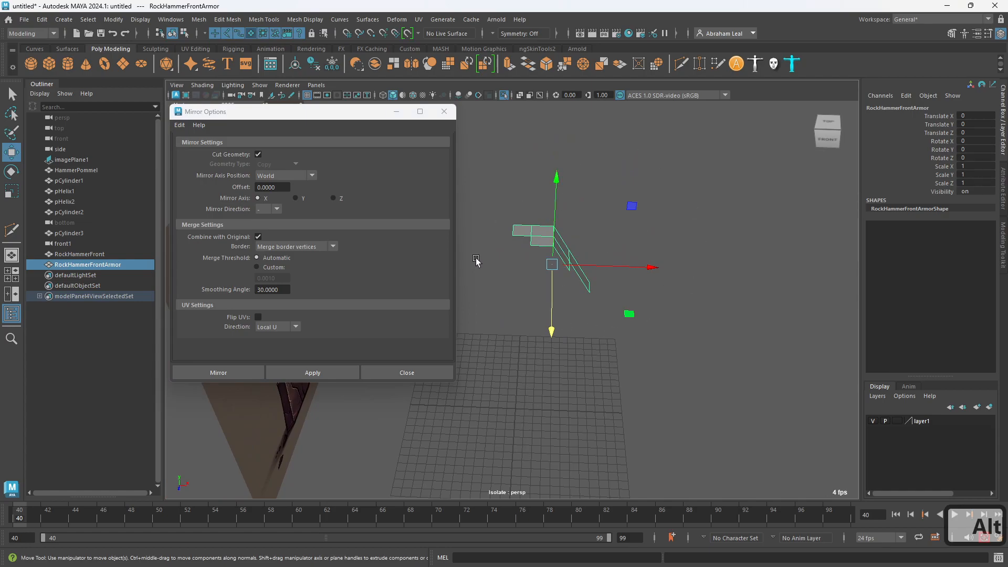
left_click(180, 125)
left_click(202, 143)
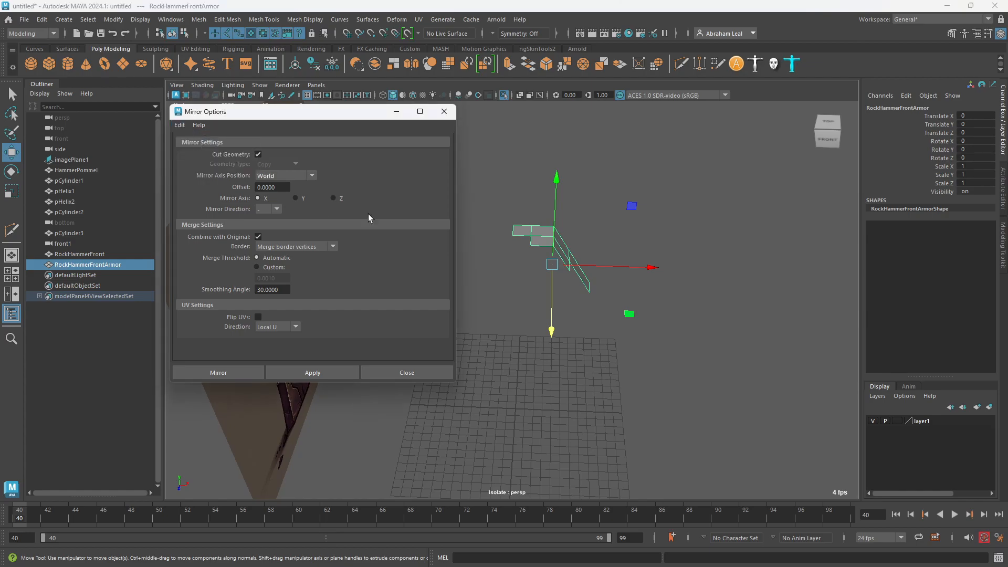
- Try mirroring the armor piece across the world X axis with the automatic merge threshold, and undo each attempt
left_click(288, 373)
mouse_move(569, 332)
left_mouse_down("alt")
mouse_move(671, 351)
mouse_move(567, 331)
left_mouse_up("alt")
right_click_drag(567, 331, 692, 400, "alt")
left_click_drag(691, 400, 694, 417, "alt")
middle_click_drag(678, 404, 652, 391, "alt")
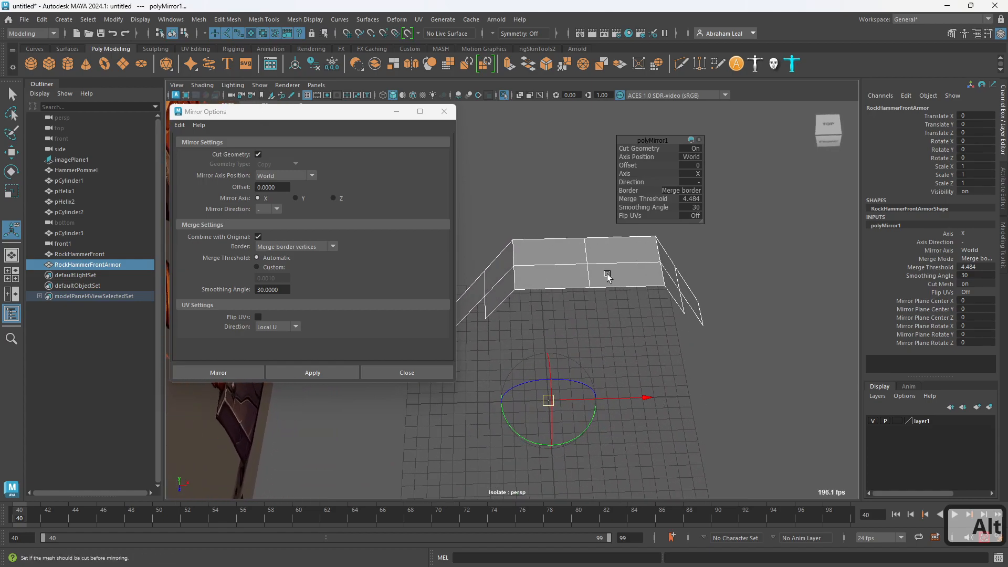
key("ctrl+z")
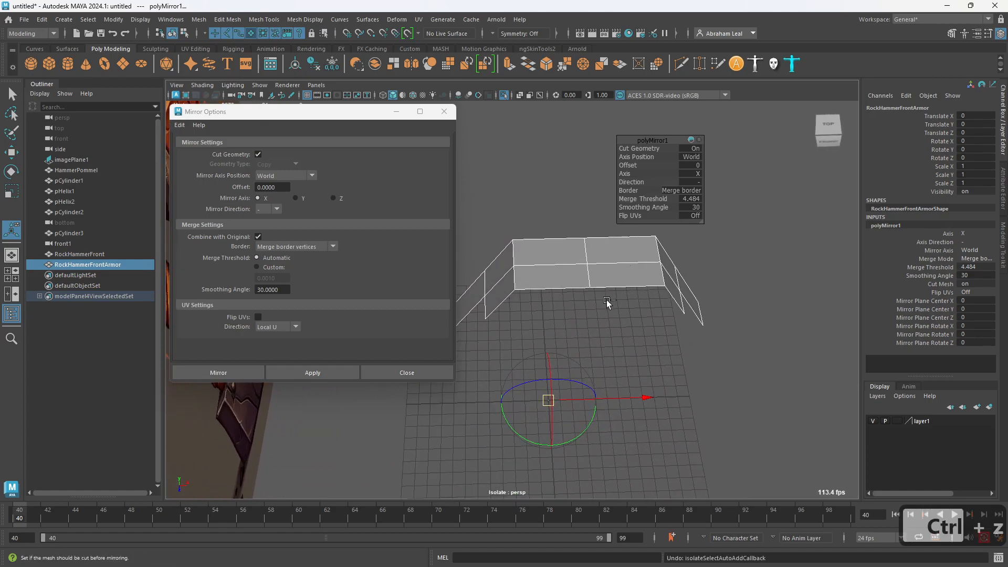
key("ctrl+z")
key("ctrl+z")
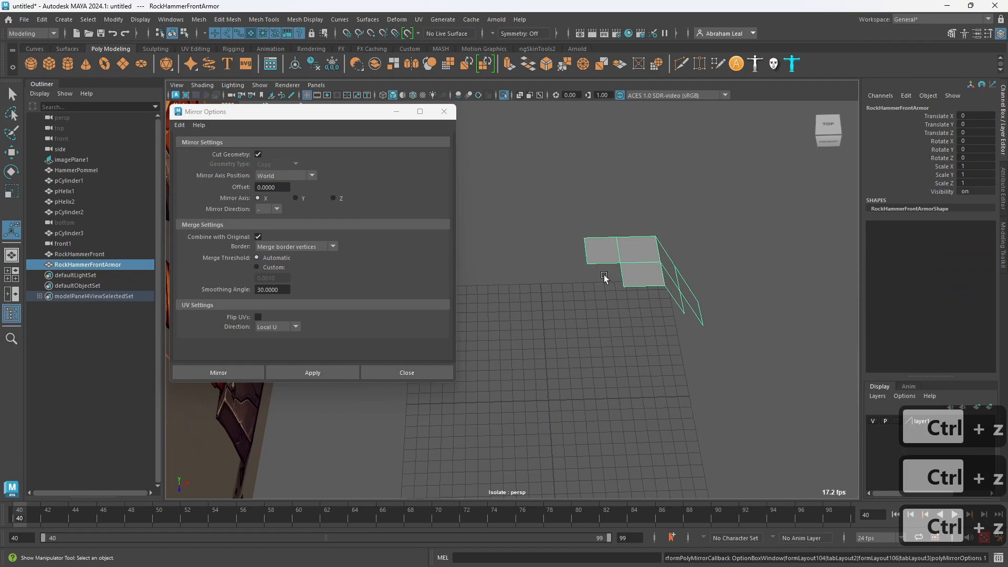
left_click(321, 374)
left_click_drag(580, 322, 608, 229, "alt")
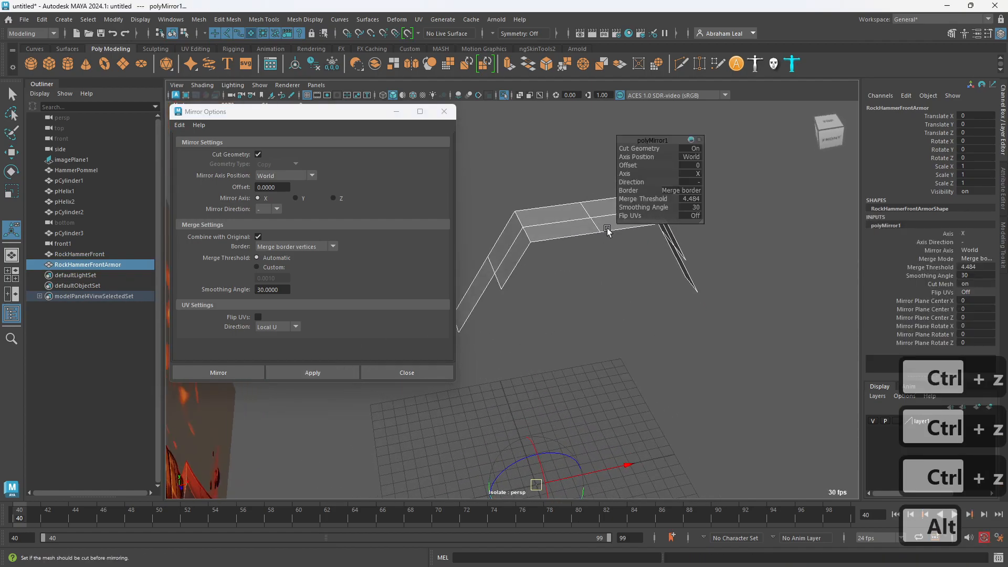
key("ctrl+z")
- Examine the armor piece's inner edge against the world center line in the front and perspective views
left_click_drag(633, 306, 585, 237, "alt")
key("space")
scroll(565, 247, "down", 3)
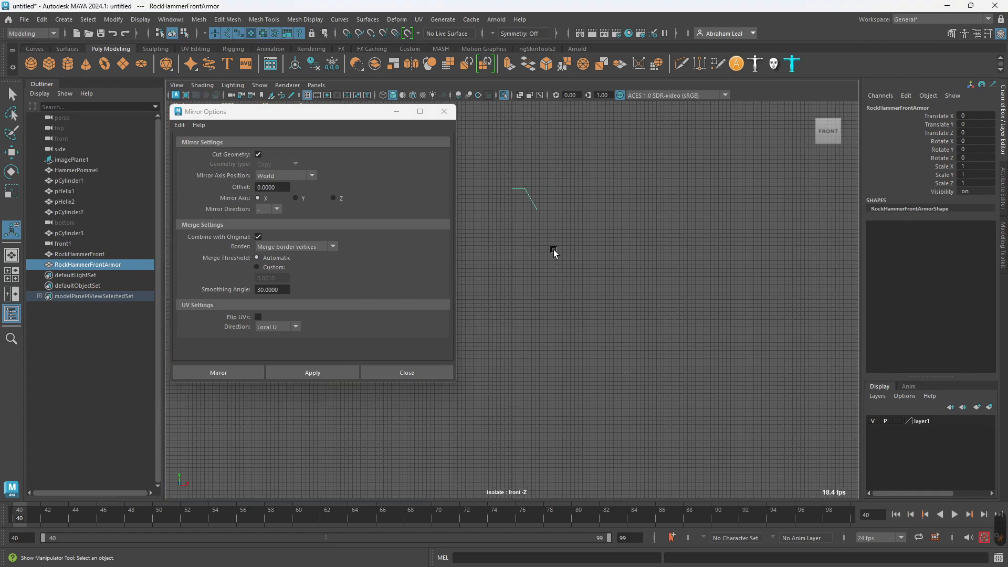
middle_click_drag(532, 201, 542, 342, "alt")
scroll(543, 342, "up", 4)
middle_click_drag(542, 297, 526, 229, "alt")
scroll(526, 229, "up", 3)
scroll(525, 232, "up", 1)
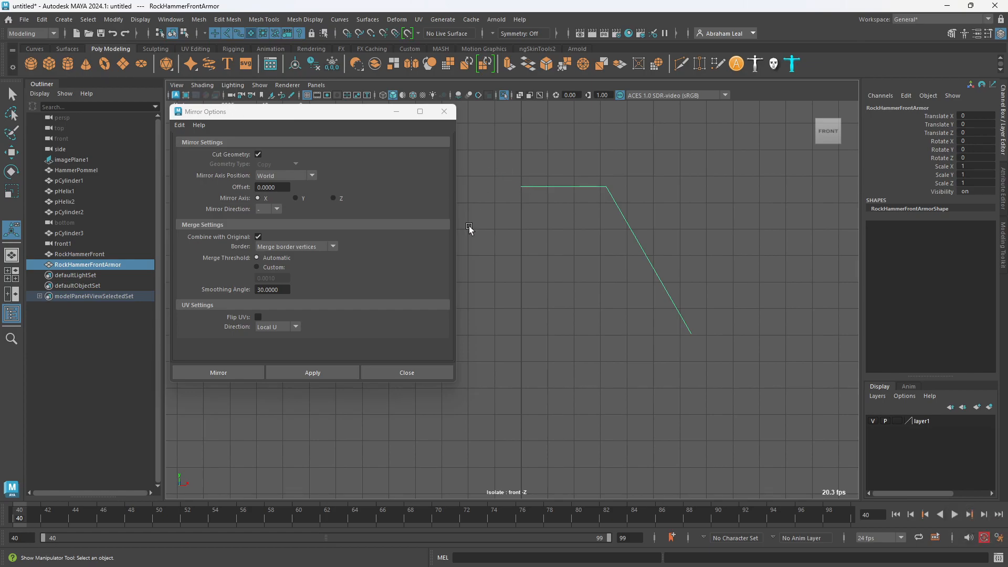
key("space")
mouse_move(520, 268)
left_mouse_down()
mouse_move(520, 235)
mouse_move(530, 276)
left_mouse_up()
right_click_drag(530, 275, 538, 284, "alt")
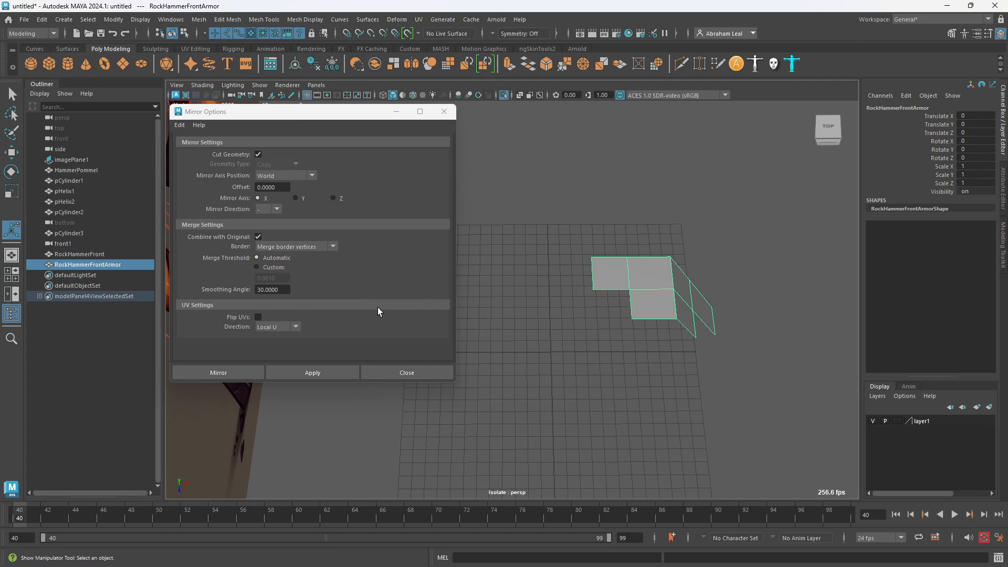
- Mirror the armor piece across the world X axis with a custom merge threshold of 0.001
left_click(272, 267)
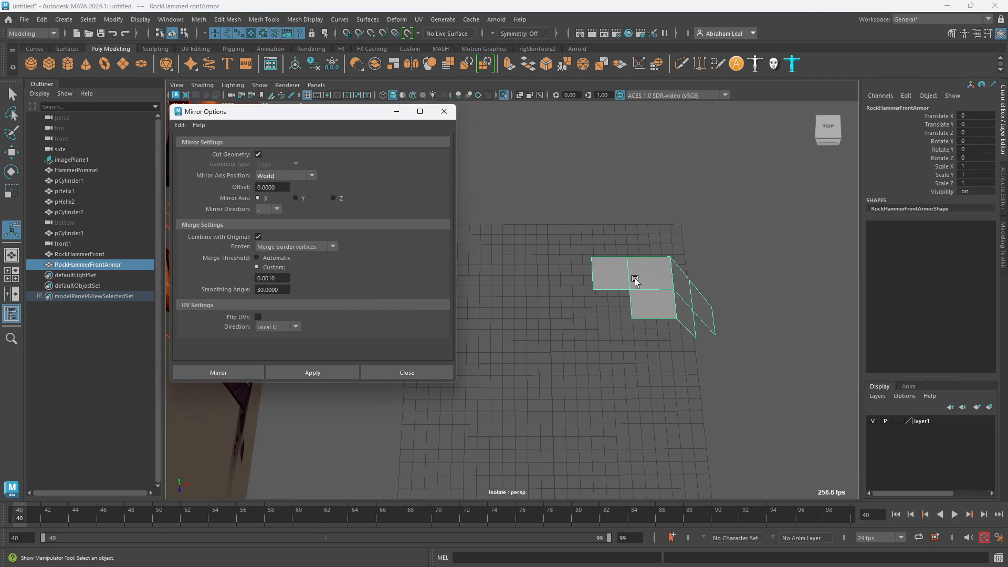
left_click(329, 370)
left_click_drag(661, 358, 499, 340, "alt")
- Try mirroring the armor arch across the world Y axis, and undo it
left_click(298, 197)
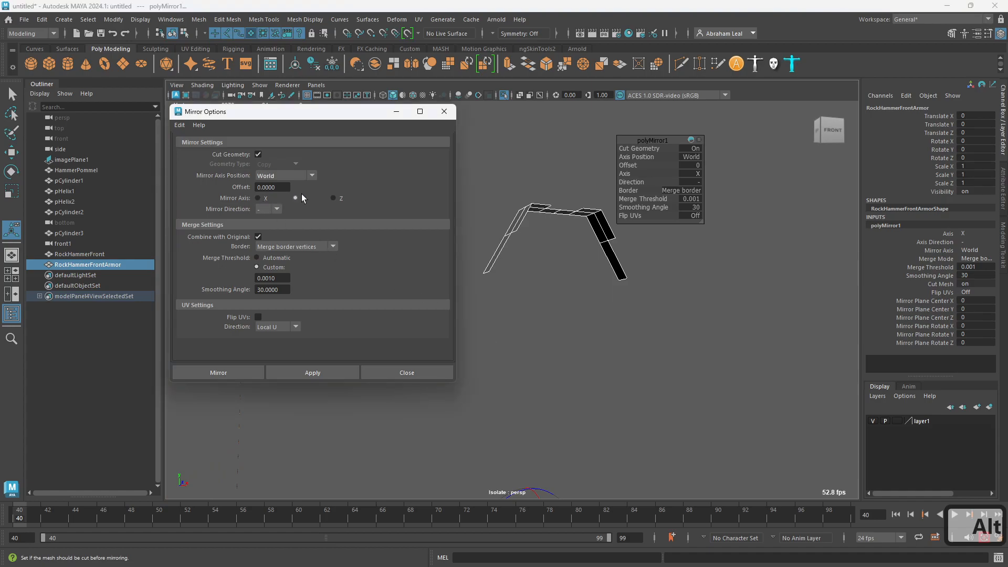
left_click(336, 373)
left_click_drag(606, 366, 551, 420, "alt")
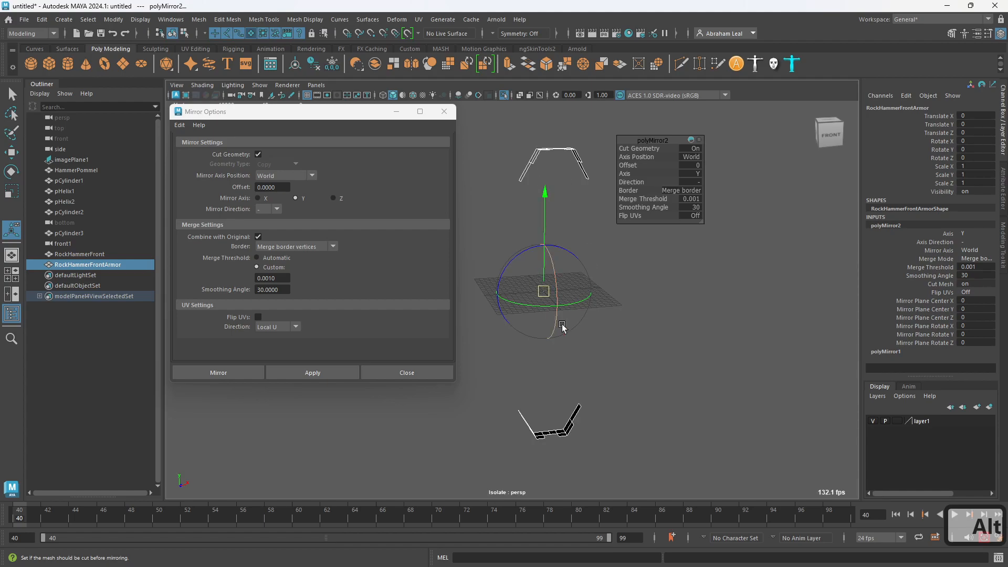
key("ctrl+z")
left_click_drag(603, 372, 591, 282, "alt")
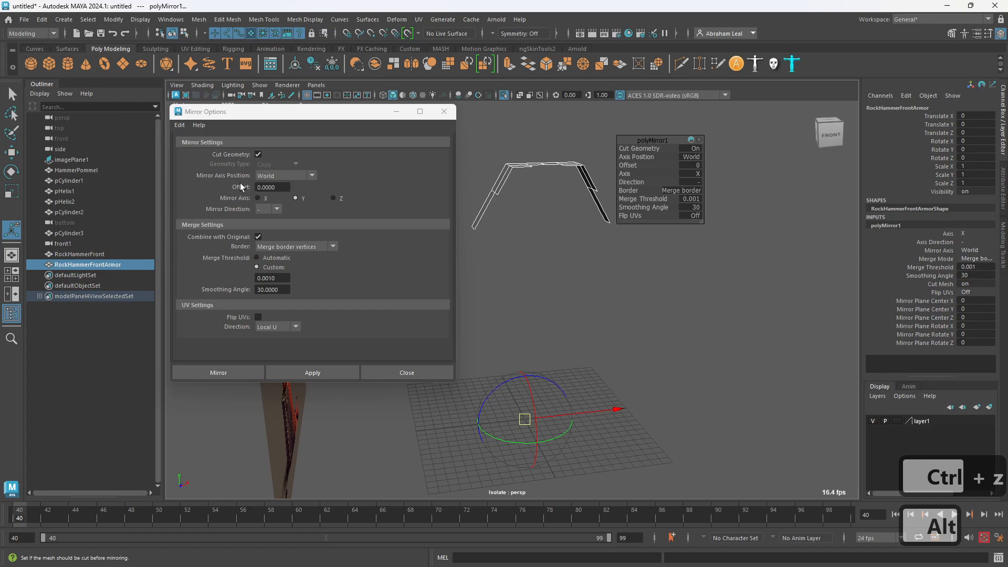
- Set the mirror axis position to Object, try mirroring the armor arch across Y about its off-center pivot, and undo it
left_click(303, 175)
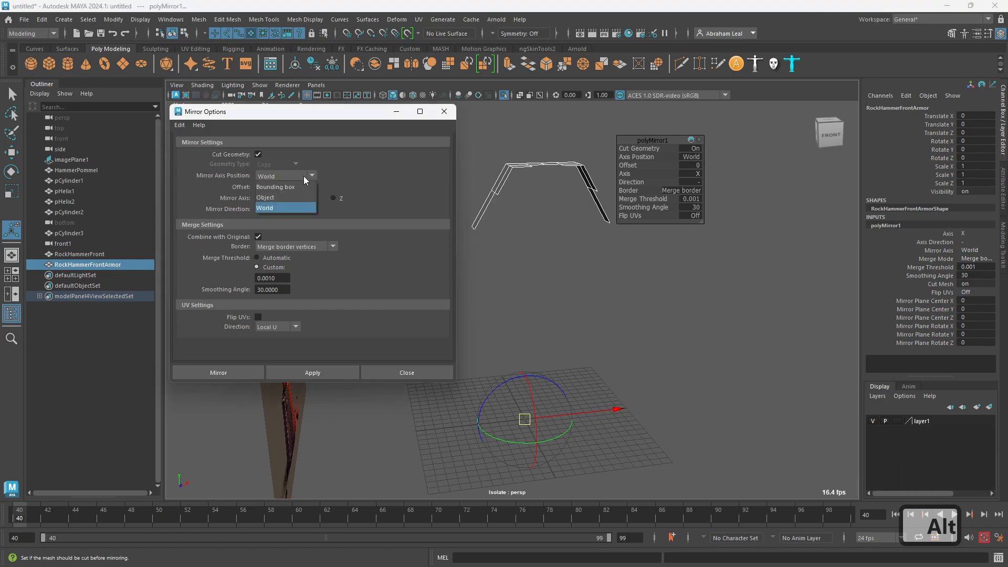
left_click(296, 198)
key("w")
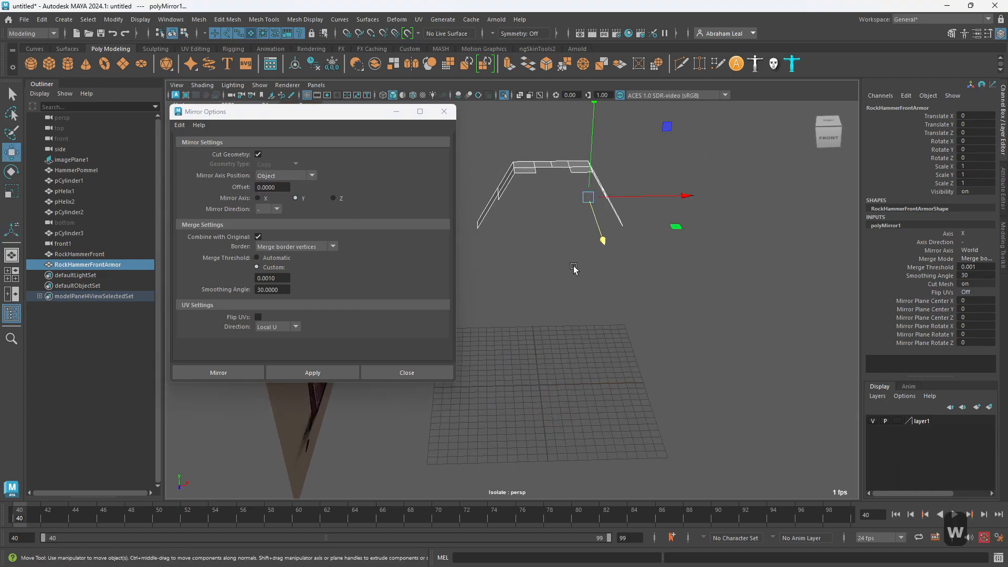
left_click_drag(581, 201, 541, 283, "alt")
left_click(312, 372)
left_click_drag(614, 246, 576, 290, "alt")
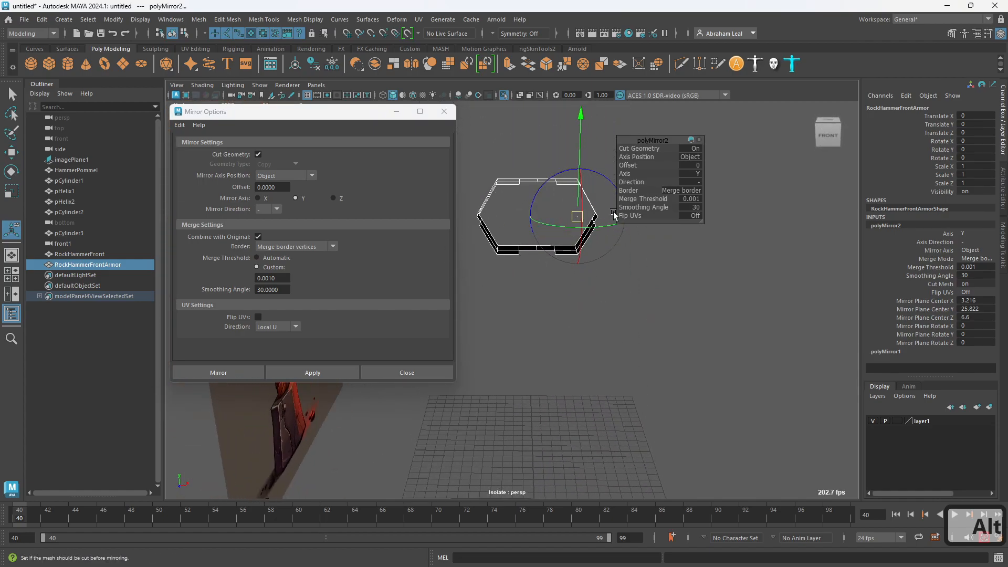
key("ctrl+z")
- Center the mirrored armor arch's pivot
left_click(643, 289)
left_click(572, 186)
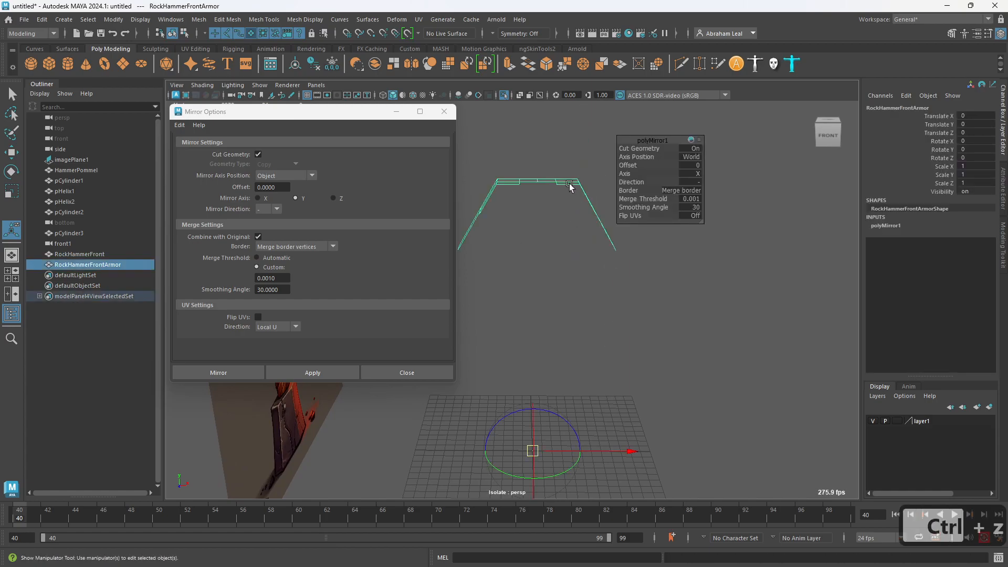
key("w")
left_click(568, 241)
left_click(539, 182)
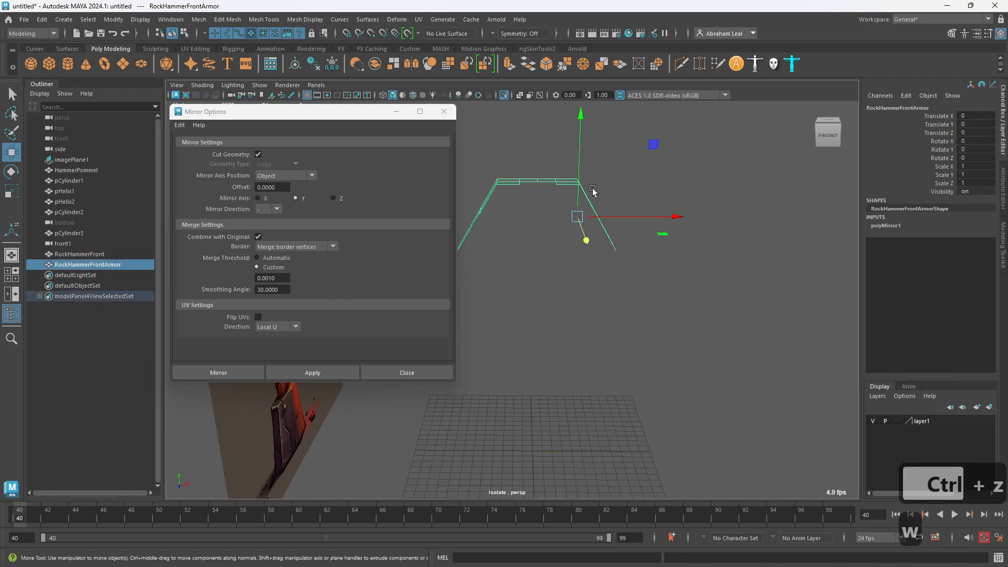
left_click(302, 70)
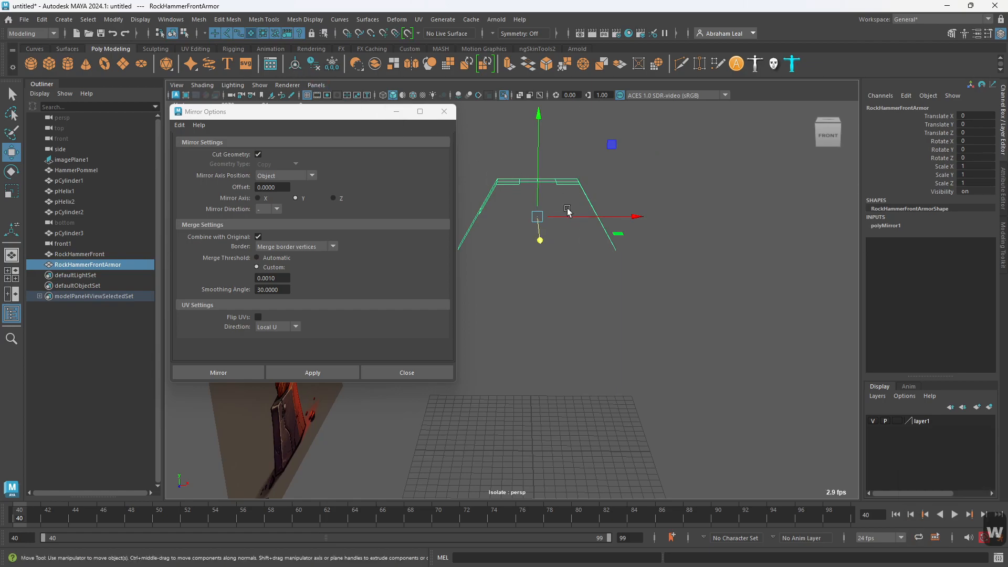
- Try mirroring the armor arch across the object Y axis about its centered pivot, and undo it
left_click_drag(504, 202, 538, 198, "alt")
left_click(336, 372)
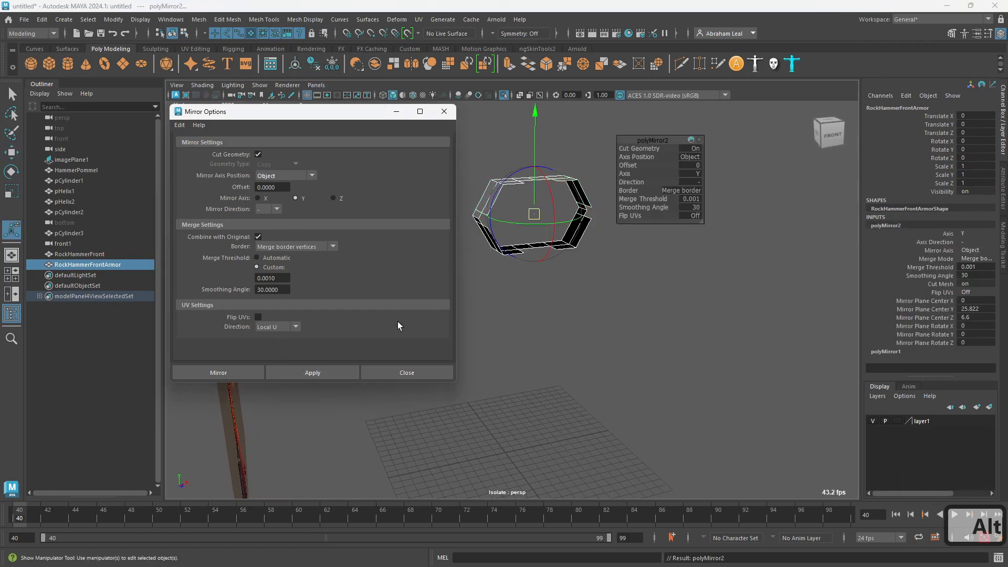
left_click_drag(619, 284, 547, 218, "alt")
key("ctrl+z")
- Snap the armor arch's pivot down to the height of its lowest side vertices
key("w")
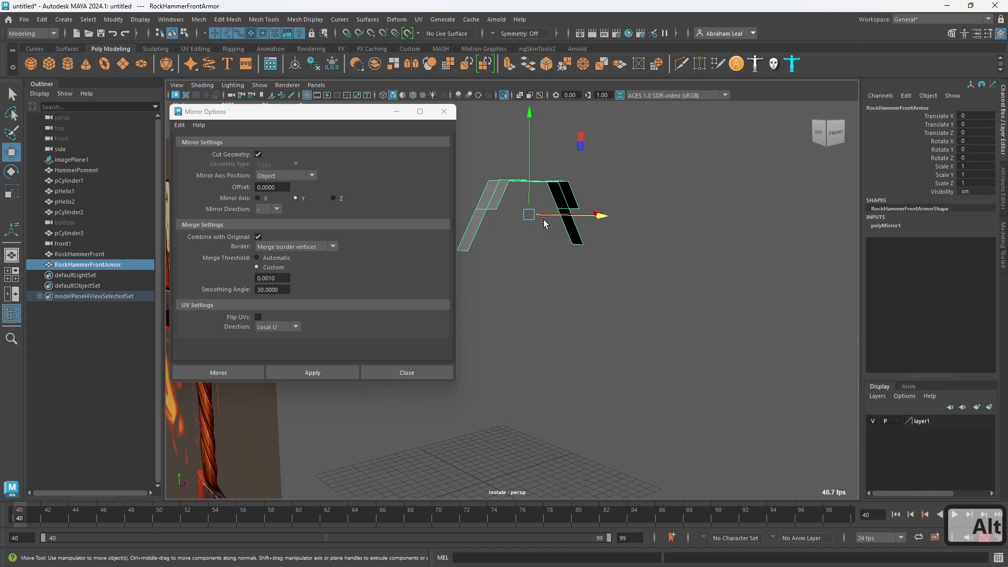
key("d")
key("v")
left_click_drag(533, 160, 463, 256)
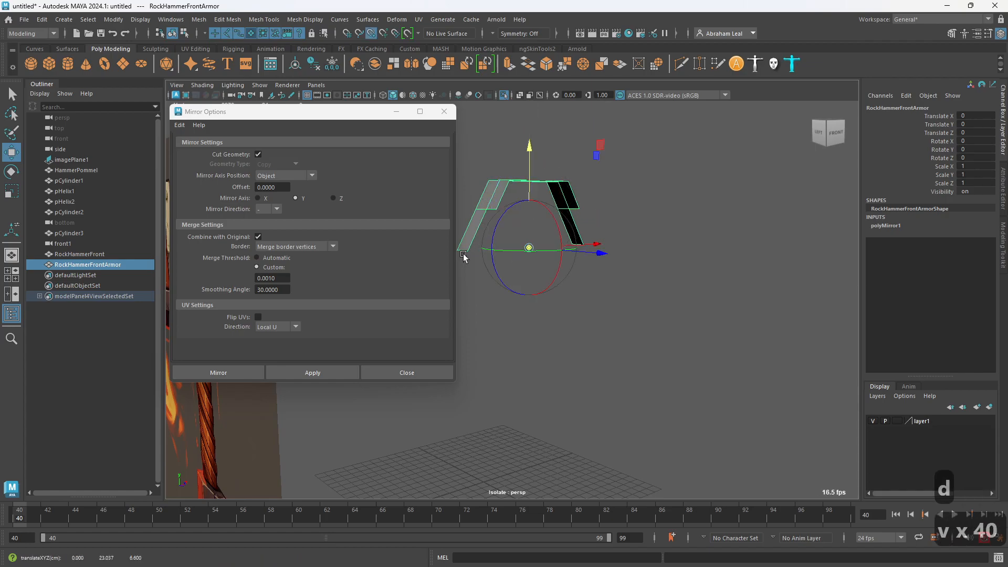
key("w")
- Try mirroring the arch across the object Y axis about the lowered pivot, and undo both the mirror and the pivot move
left_click_drag(550, 250, 577, 256, "alt")
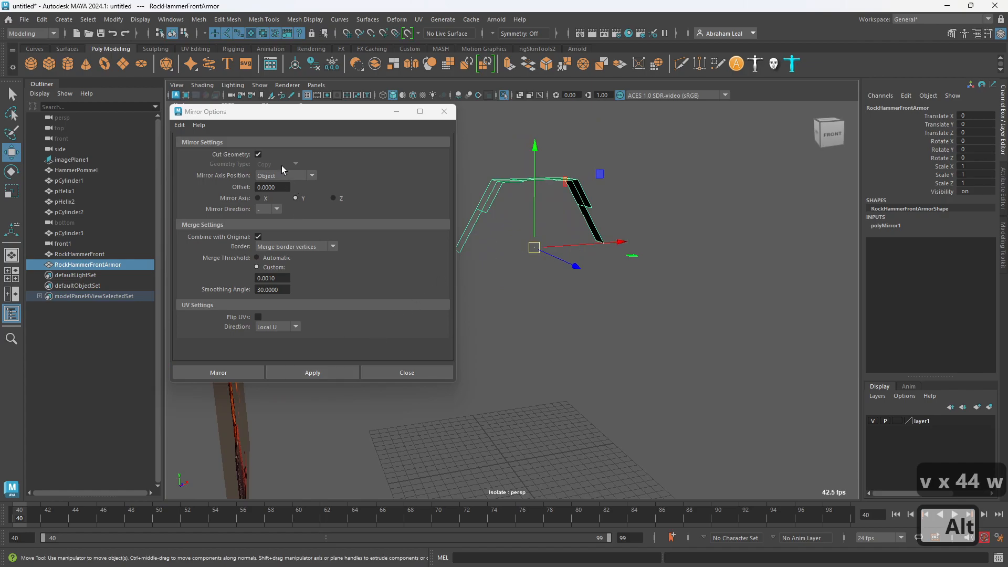
left_click(312, 372)
left_click_drag(604, 347, 631, 336, "alt")
key("ctrl+z")
key("ctrl+z")
key("ctrl+z")
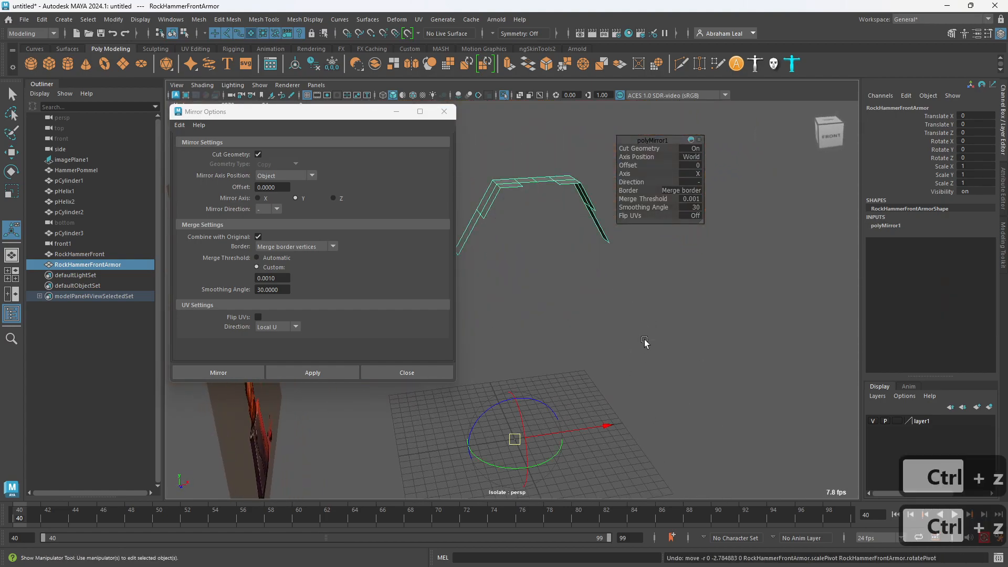
- Set the mirror axis position to Bounding box for the armor arch
key("w")
left_click(582, 263)
left_click(568, 181)
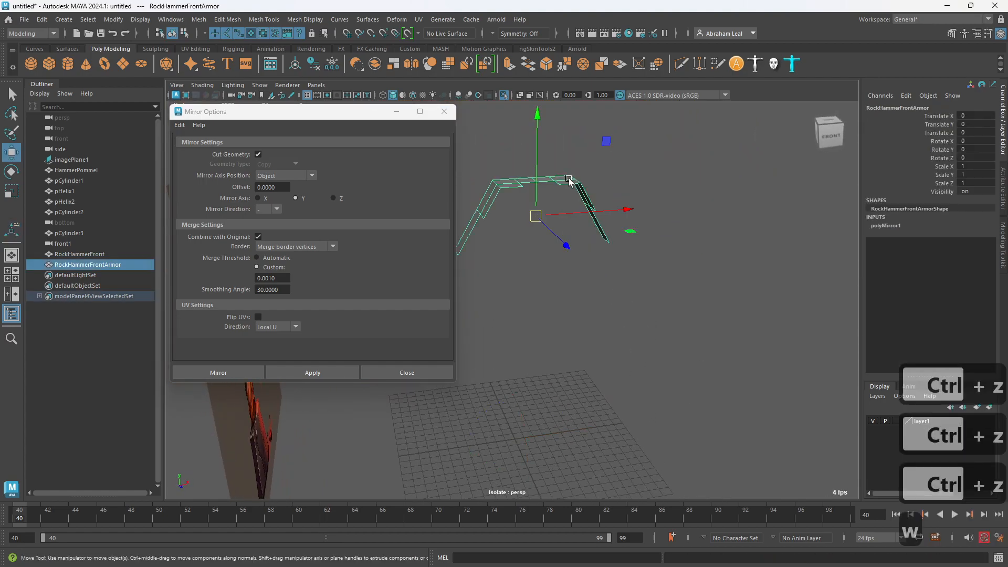
left_click_drag(526, 252, 462, 258, "alt")
left_click(273, 175)
left_click(279, 189)
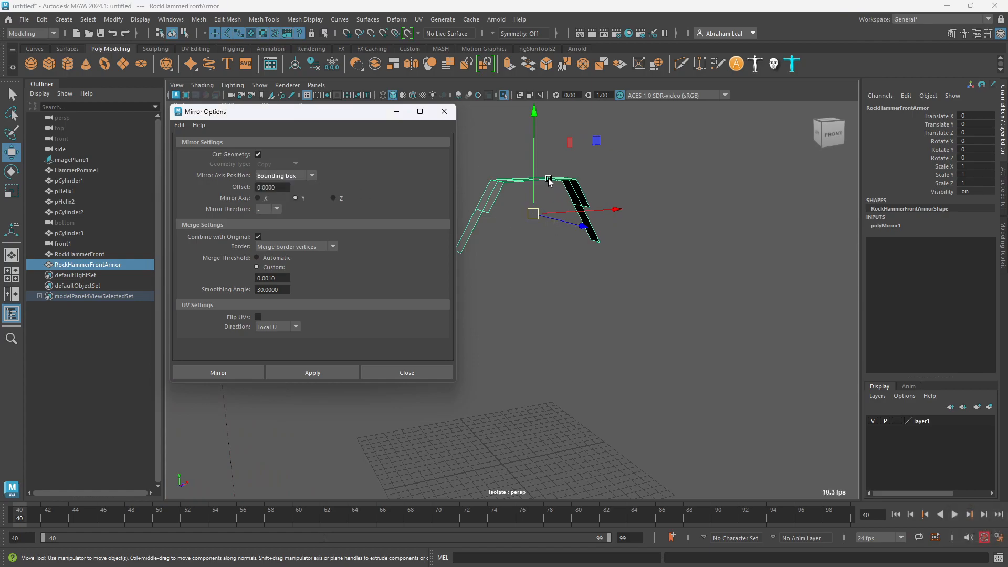
left_click_drag(548, 181, 313, 186, "alt")
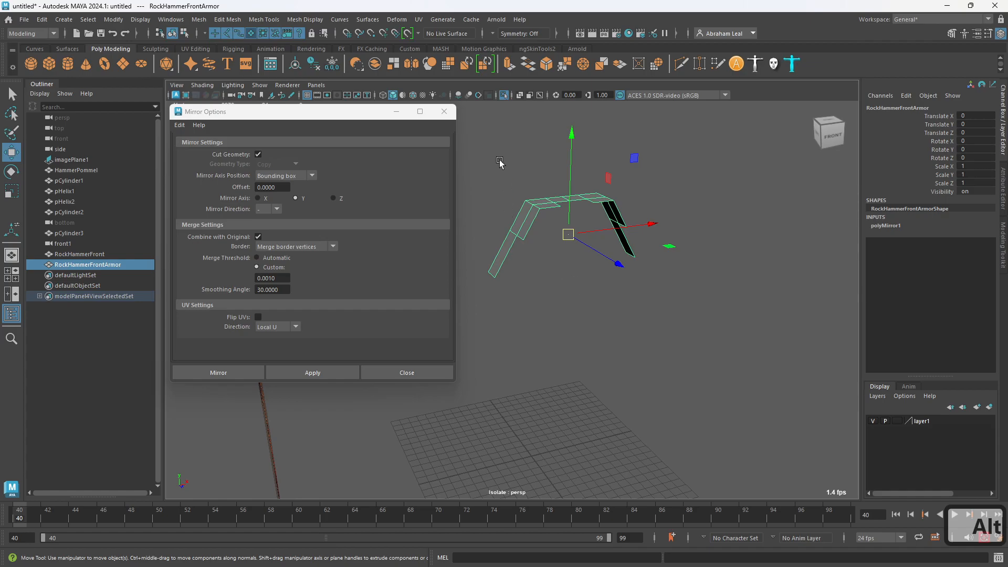
left_click_drag(573, 291, 563, 283, "alt")
- Sketch a rectangular bounding box around the armor arch with the Blue Pencil and turn on wireframe display
left_click_drag(362, 112, 300, 142)
left_click(292, 96)
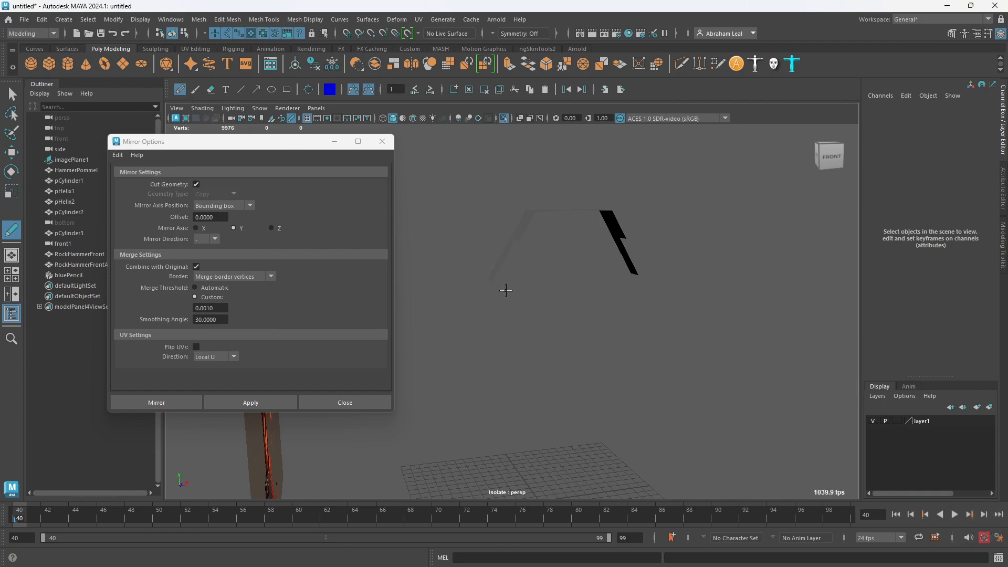
left_click_drag(506, 289, 516, 285, "alt")
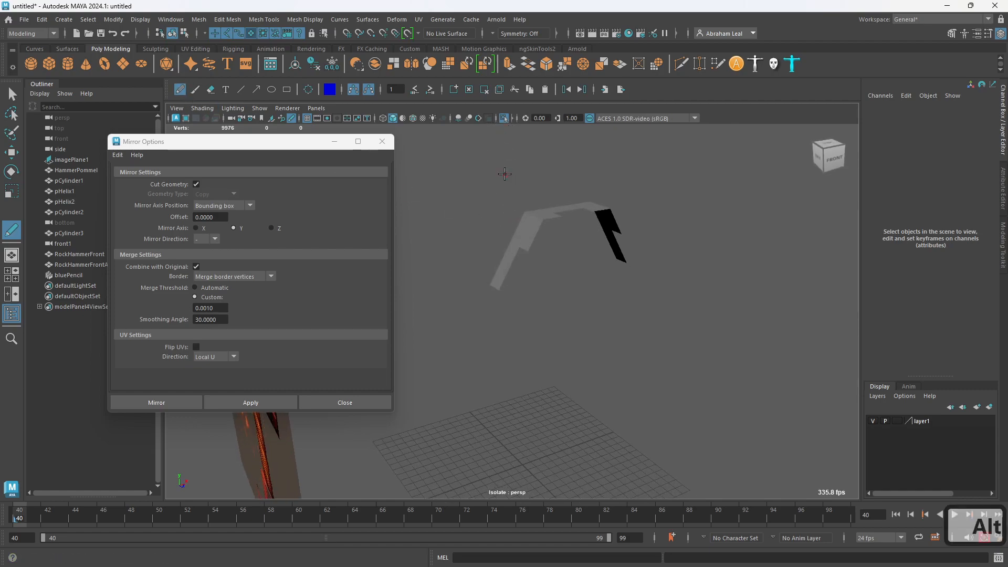
left_click(505, 116)
left_click_drag(507, 220, 512, 217, "alt")
mouse_move(505, 307)
left_mouse_down()
mouse_move(659, 289)
mouse_move(521, 204)
left_mouse_up()
key("4")
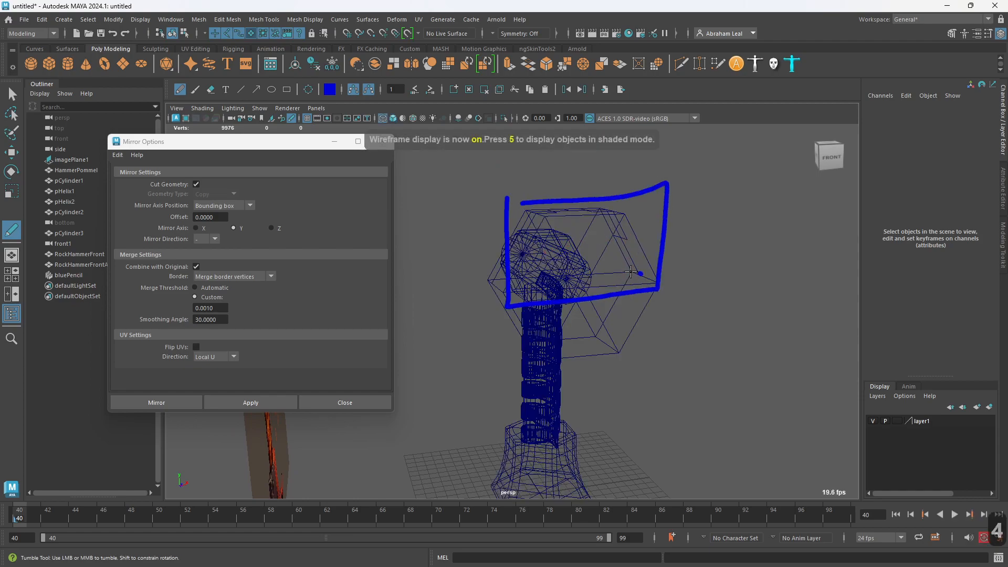
- Undo the Blue Pencil bounding-box strokes
key("ctrl+z")
key("ctrl+z")
key("ctrl+z")
key("ctrl+z")
key("ctrl+z")
key("ctrl+z")
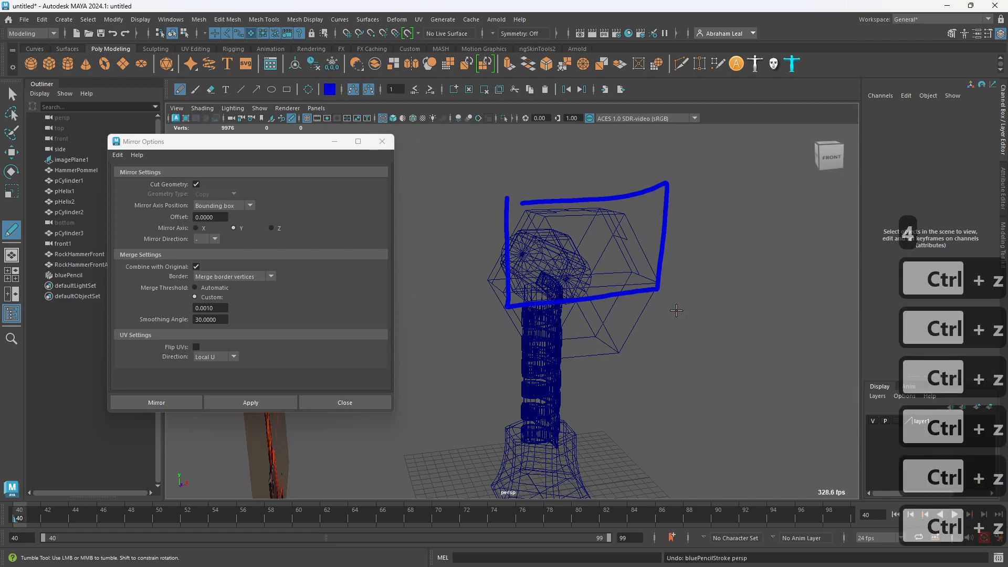
- Undo the remaining Blue Pencil strokes and return the view to shaded display
key("ctrl+z")
key("ctrl+z")
key("ctrl+z")
key("q")
key("5")
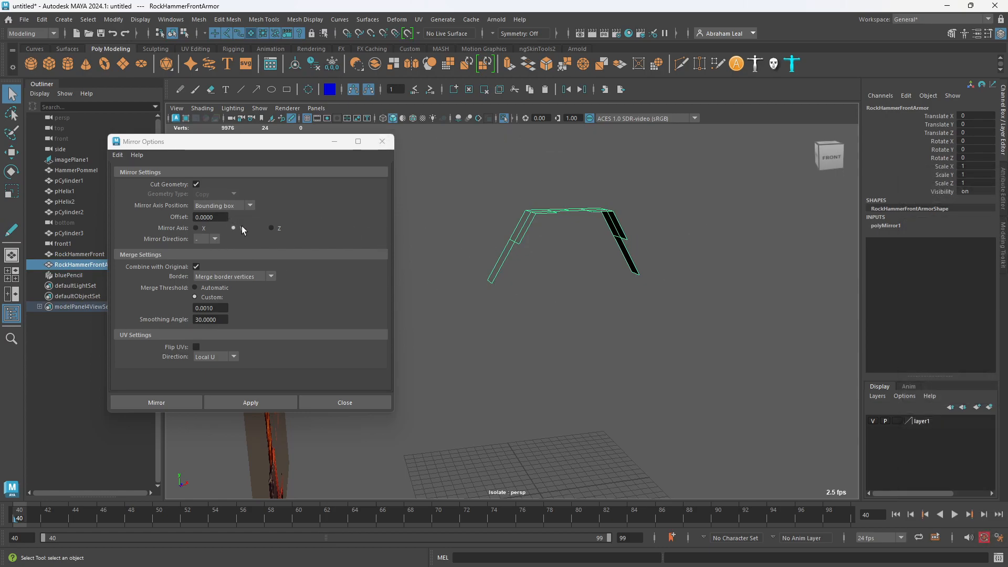
- Mirror the armor arch along negative Y about its bounding box with merged border vertices, and leave isolation to show the whole hammer
left_click(272, 401)
left_click_drag(637, 379, 641, 348, "alt")
left_click(504, 119)
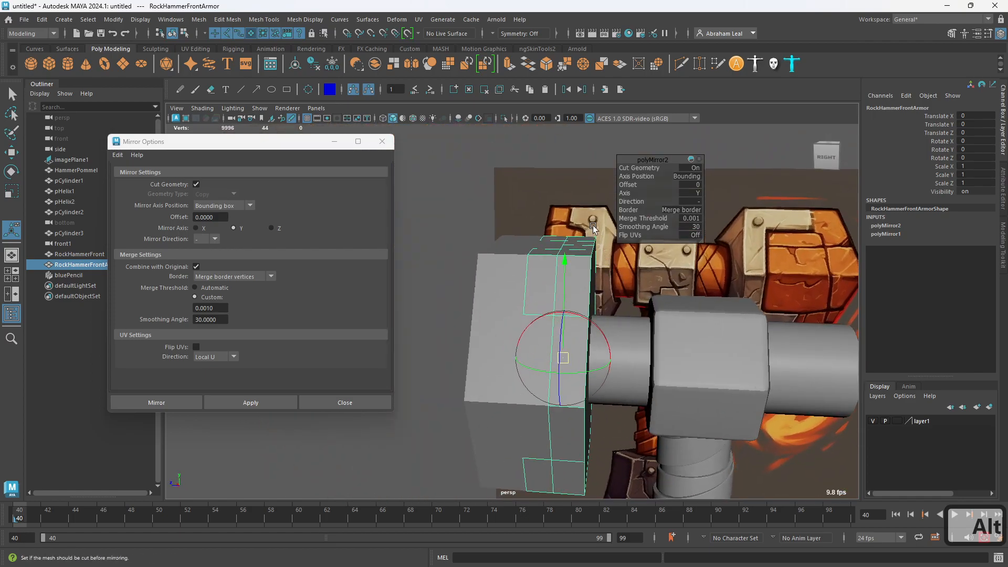
left_click_drag(617, 262, 570, 274, "alt")
left_click_drag(602, 245, 591, 318, "alt")
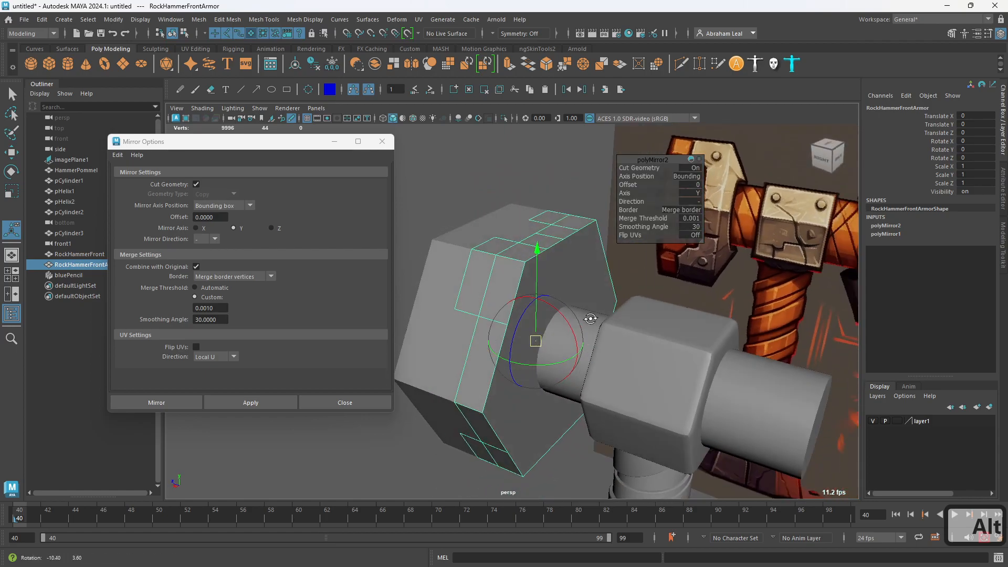
- Isolate the armor ring, select its open border edge loop on the side facing the shaft, and extrude it
key("q")
key("F11")
right_click_drag(479, 253, 540, 220)
left_click(504, 118)
left_click_drag(598, 216, 576, 319, "alt")
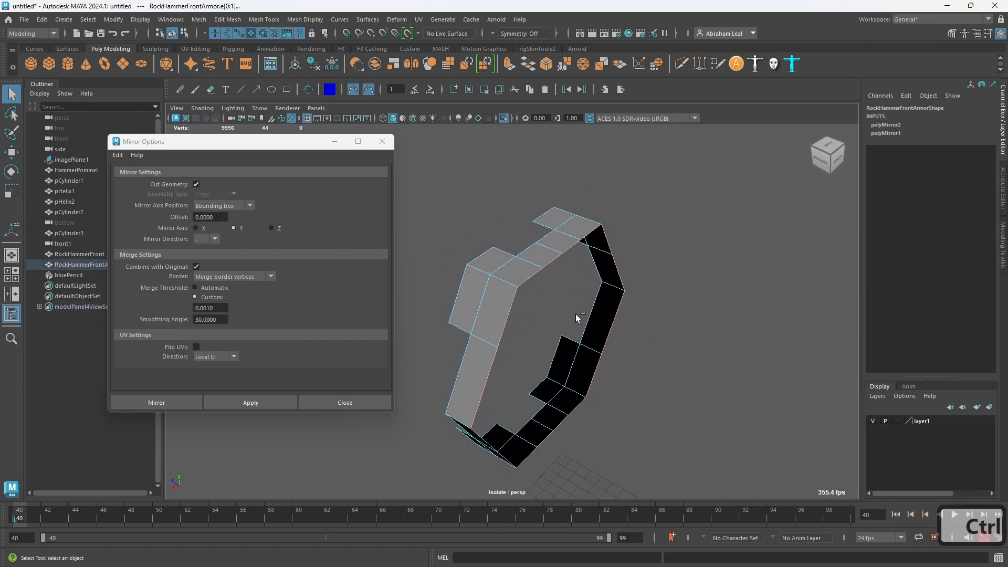
key("ctrl+e")
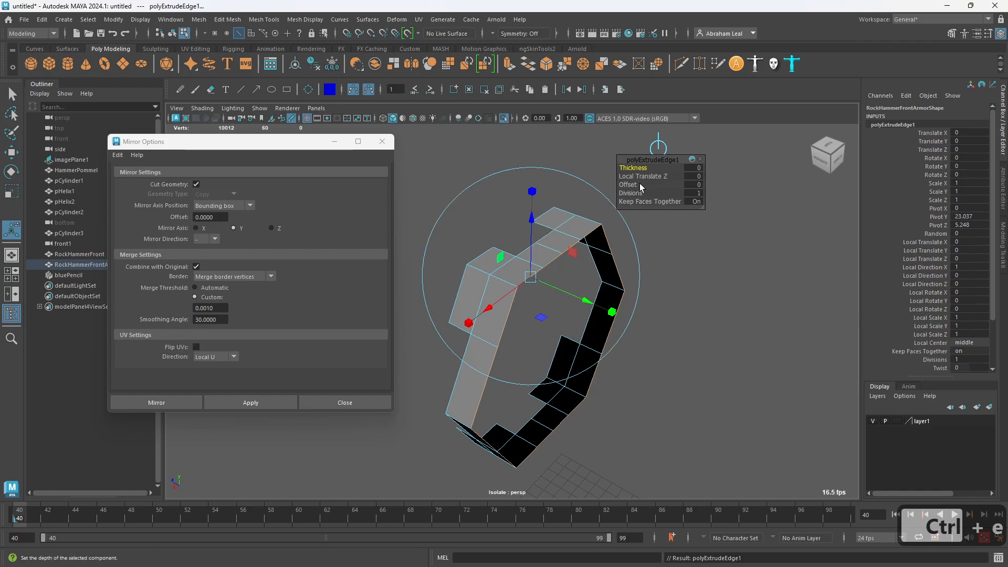
- Try an offset of 2.1 and a thickness of -2.6 on the border edge extrusion, and undo both
mouse_move(623, 182)
left_mouse_down()
mouse_move(637, 181)
mouse_move(633, 167)
mouse_move(611, 168)
left_mouse_up()
left_click_drag(525, 220, 446, 186, "alt")
mouse_move(627, 168)
left_mouse_down()
mouse_move(648, 168)
mouse_move(622, 177)
left_mouse_up()
key("ctrl+z")
key("ctrl+z")
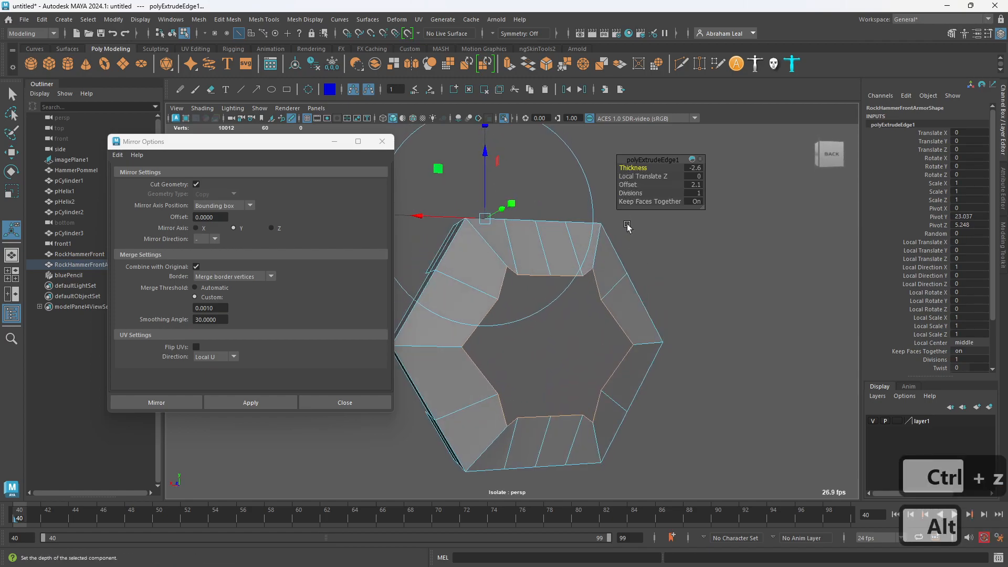
mouse_move(629, 167)
left_mouse_down()
mouse_move(617, 165)
mouse_move(628, 166)
left_mouse_up()
key("ctrl+z")
key("ctrl+z")
key("ctrl+z")
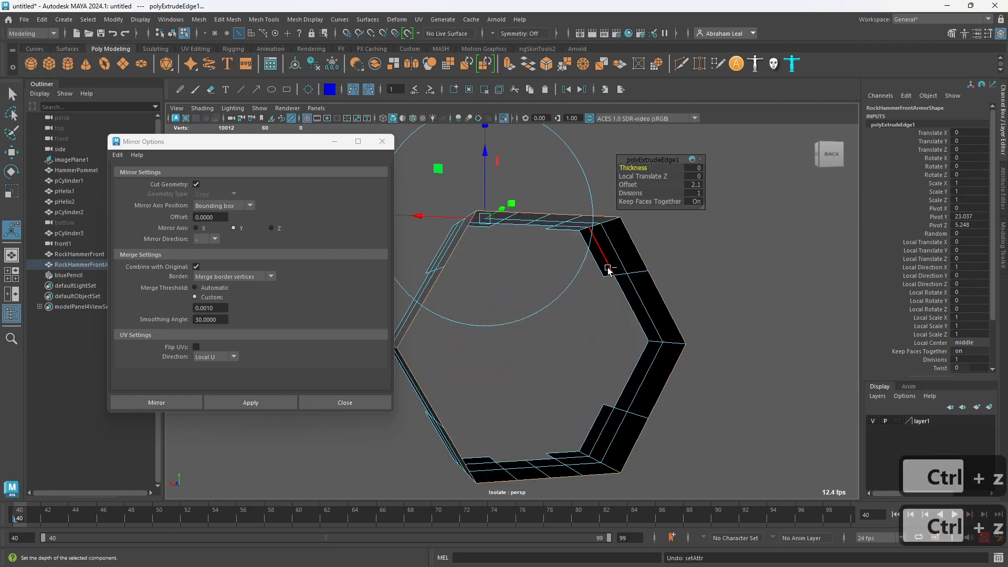
- Set the edge extrusion's offset to about 1.6 and scale the extruded ring inward to match the tapered armor in the side reference
left_click_drag(608, 353, 687, 377, "alt")
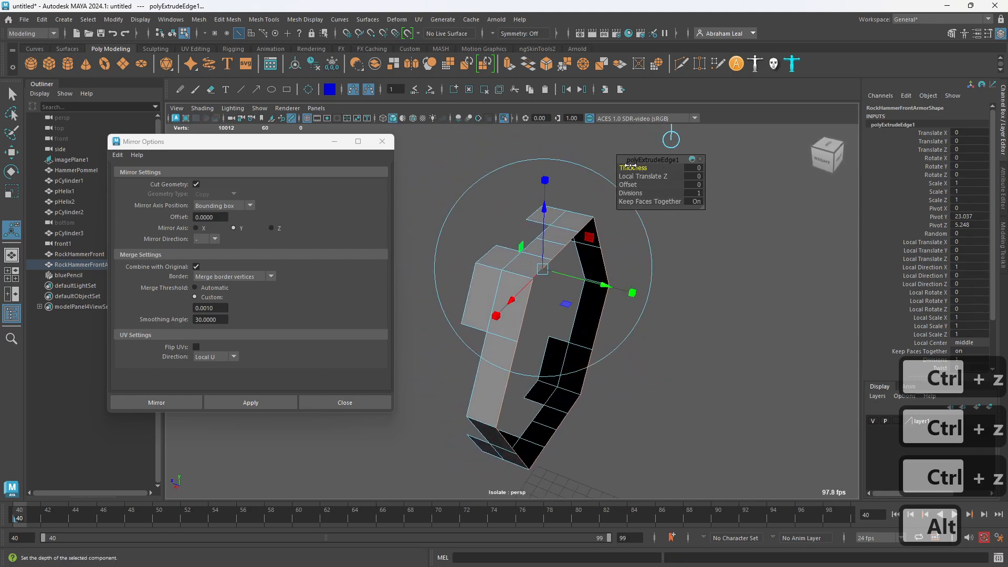
left_click_drag(633, 186, 629, 247)
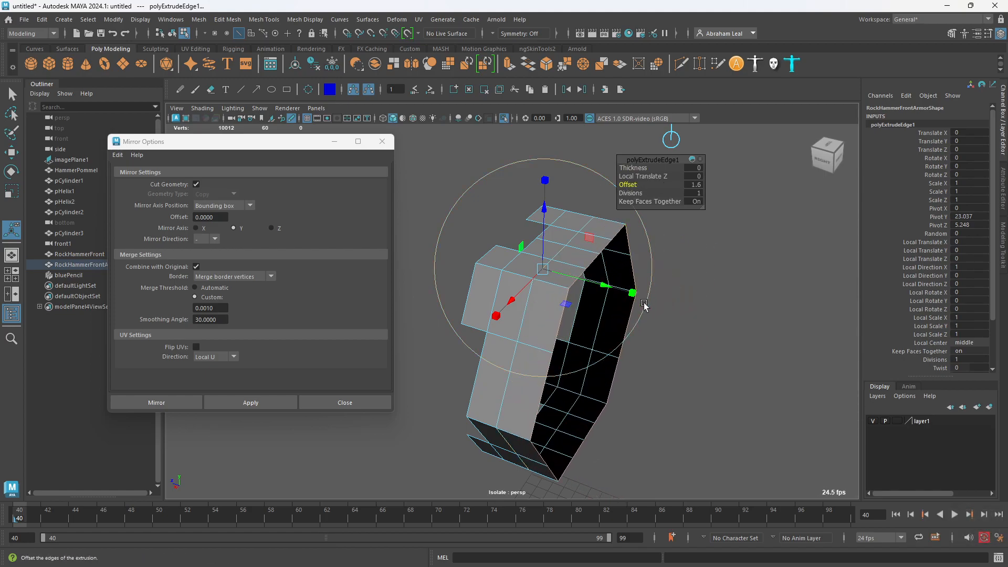
key("r")
left_click_drag(628, 314, 490, 172, "alt")
left_click(503, 119)
left_click_drag(525, 220, 633, 289, "alt")
key("6")
key("space")
key("4")
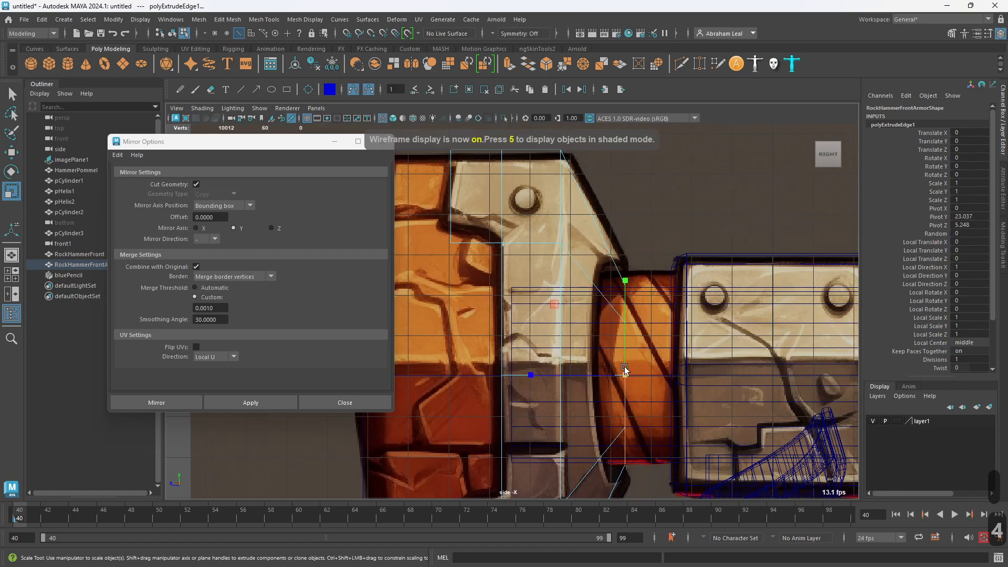
key("space")
mouse_move(630, 330)
left_mouse_down()
mouse_move(643, 270)
mouse_move(688, 238)
mouse_move(676, 196)
left_mouse_up()
key("5")
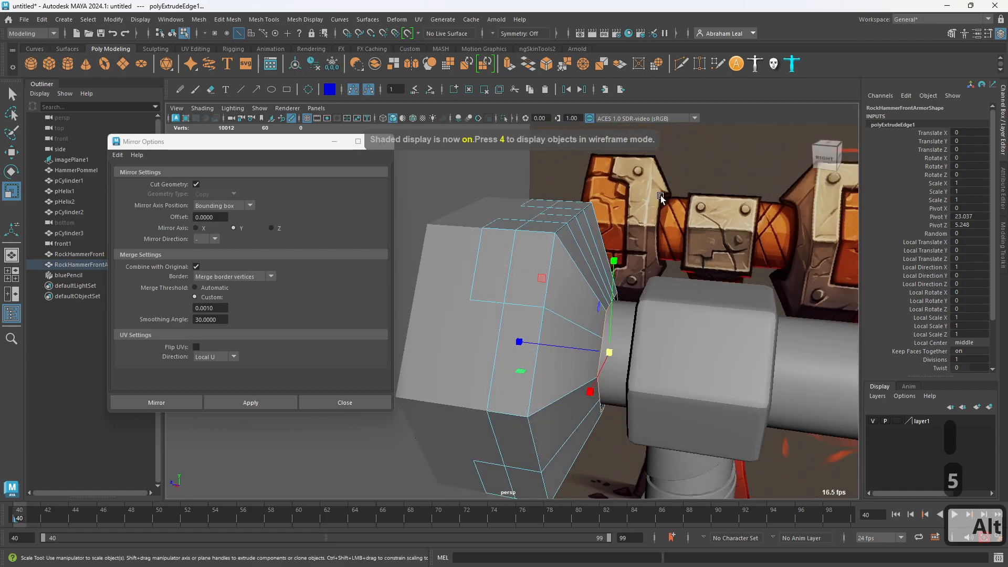
- Try selecting and moving edges of the armor's inner opening around the shaft, and undo the move
left_click_drag(623, 284, 529, 328, "alt")
right_click_drag(529, 328, 603, 319, "alt")
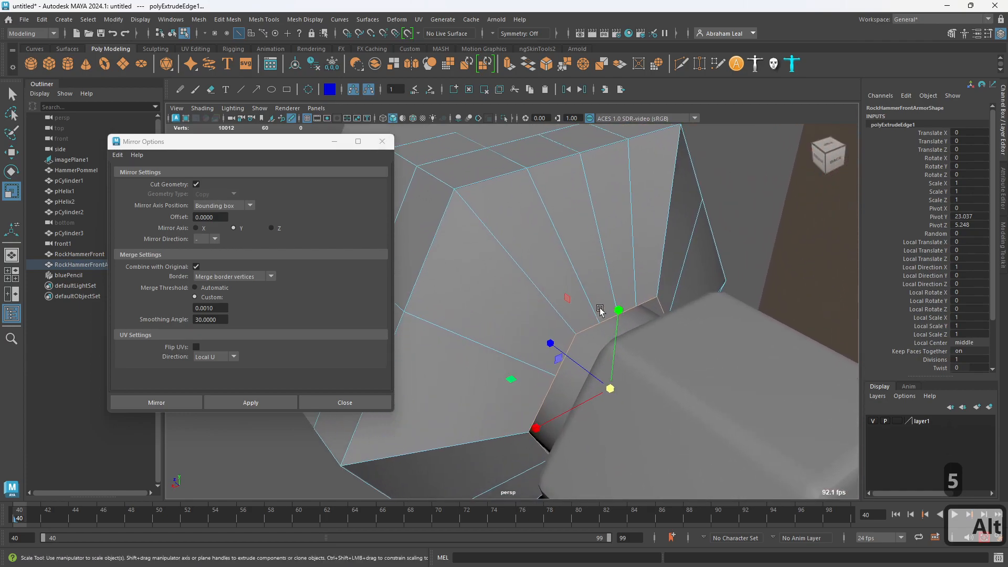
left_click_drag(603, 301, 626, 317, "alt")
middle_click_drag(626, 317, 571, 266, "alt")
right_click_drag(571, 262, 559, 215)
left_click_drag(599, 270, 606, 353, "alt")
key("q")
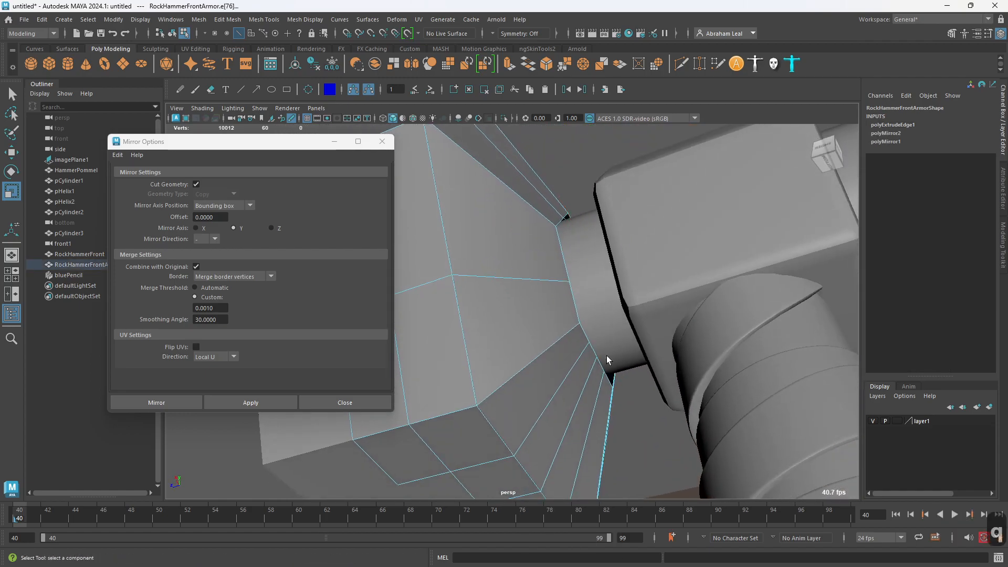
left_click(588, 347, "shift")
left_click(601, 365, "shift")
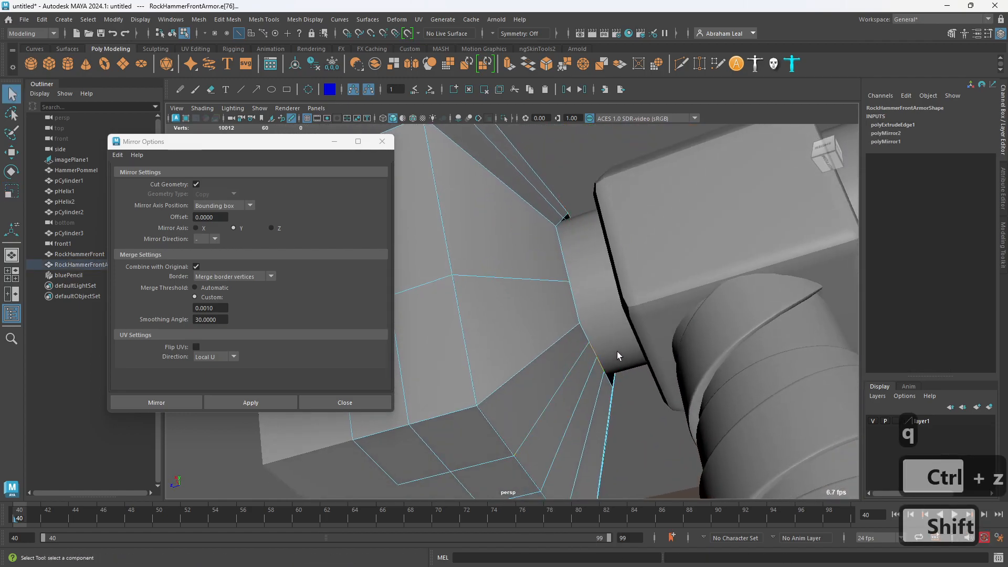
key("w")
left_click_drag(532, 312, 574, 202)
key("ctrl+z")
- Scale the armor's inner opening edge loop to about 0.867 in X and Y so it fits closer to the shaft
right_click_drag(573, 202, 609, 173)
mouse_move(546, 272)
left_mouse_down("alt")
mouse_move(567, 283)
mouse_move(556, 292)
mouse_move(589, 288)
mouse_move(567, 225)
mouse_move(549, 286)
mouse_move(554, 263)
left_mouse_up("alt")
right_click_drag(553, 264, 555, 271)
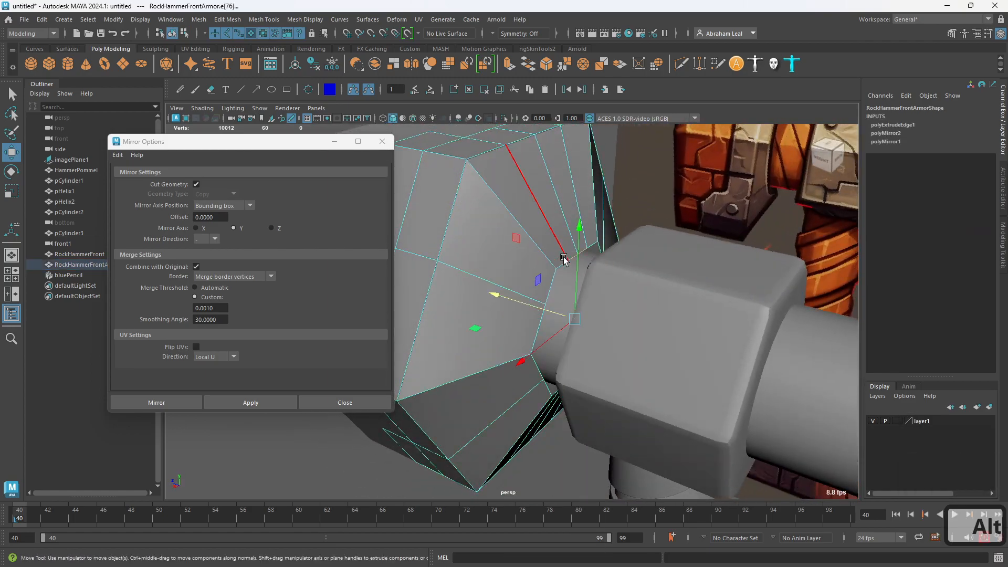
left_click(574, 315)
key("r")
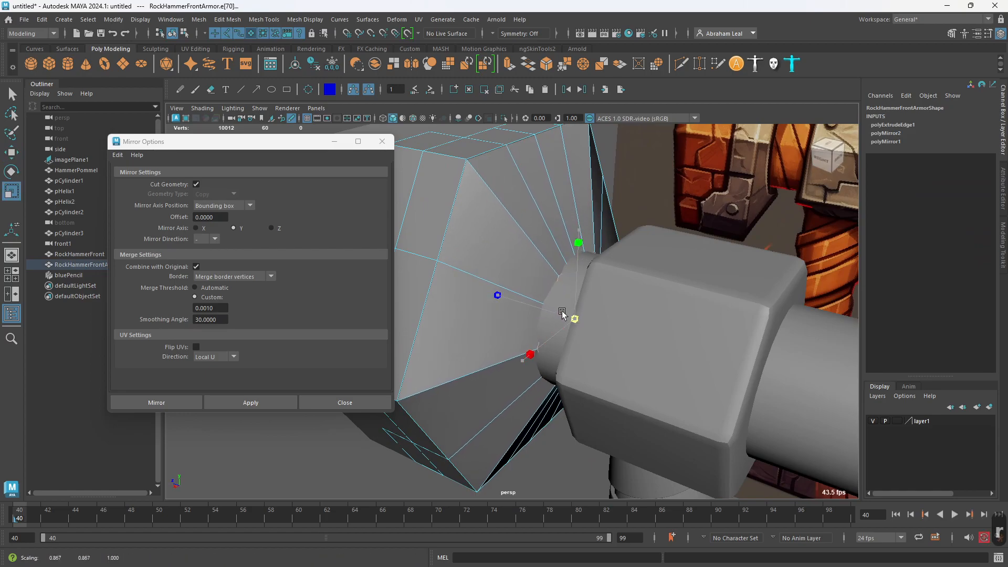
- Extrude all armor faces outward with a Local Translate Z of about 0.373, and return to object selection
left_click_drag(572, 310, 582, 213, "alt")
key("F8")
key("ctrl+F11")
key("ctrl+e")
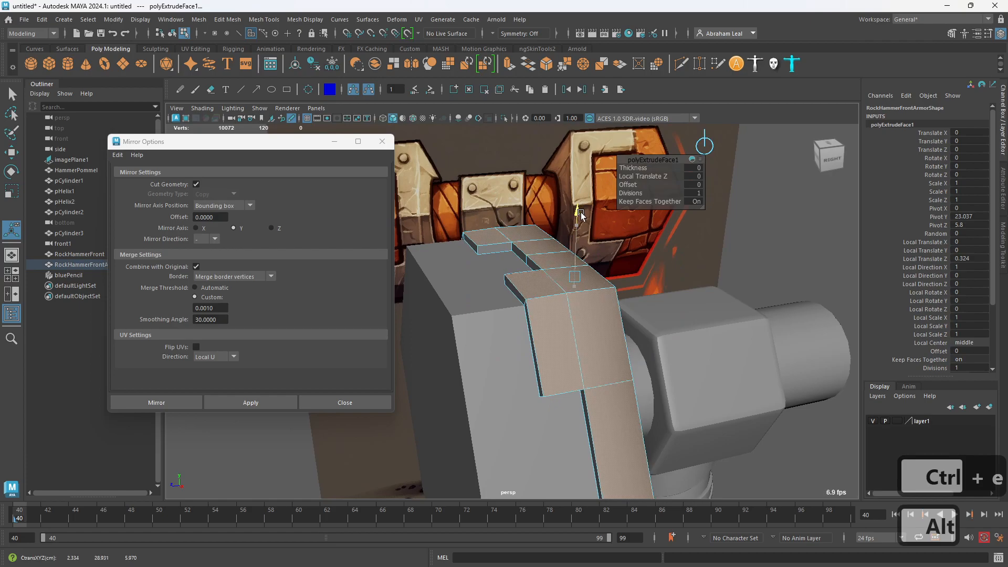
left_click_drag(582, 215, 519, 272, "alt")
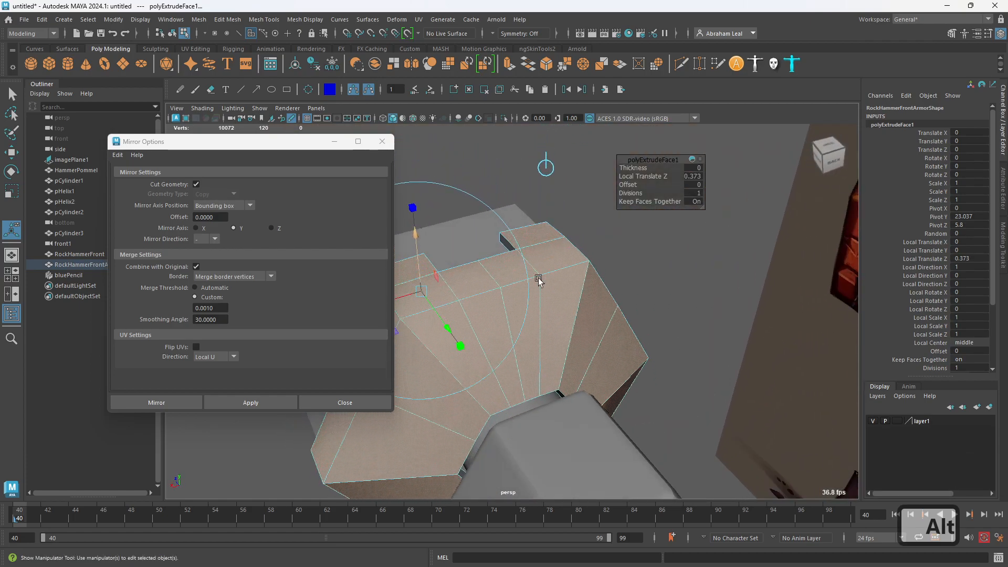
left_click(632, 265)
left_click_drag(613, 310, 583, 334, "alt")
right_click_drag(541, 266, 542, 295)
left_click_drag(546, 280, 526, 301, "alt")
left_click(537, 301)
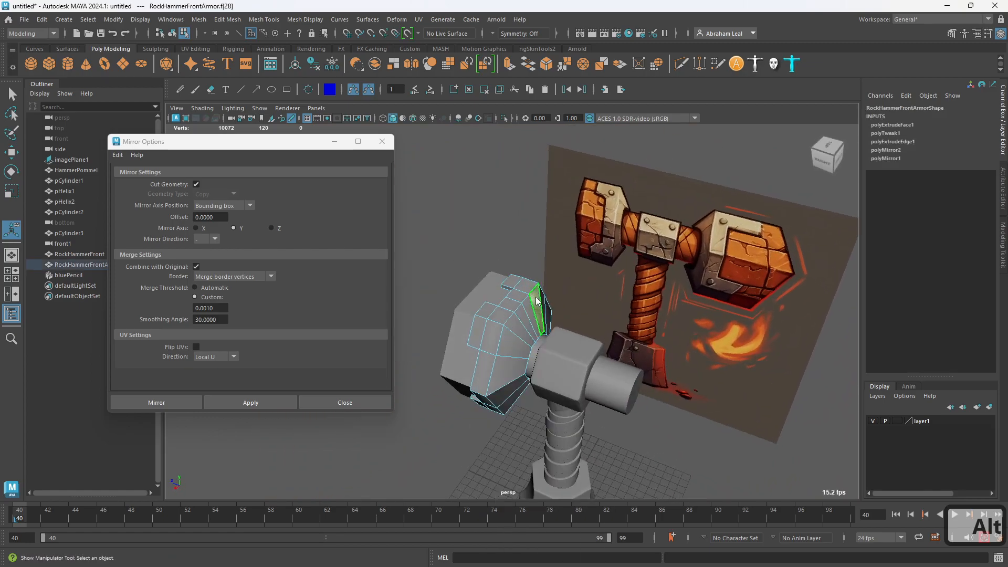
right_click_drag(537, 292, 569, 265)
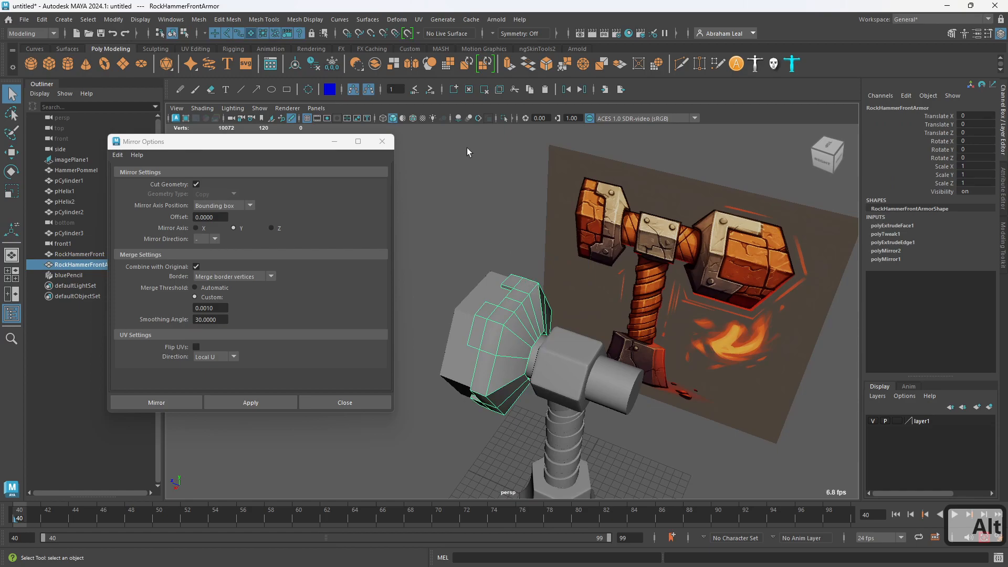
- Isolate the thickened armor and check its shape in smooth mesh preview
left_click(507, 122)
key("3")
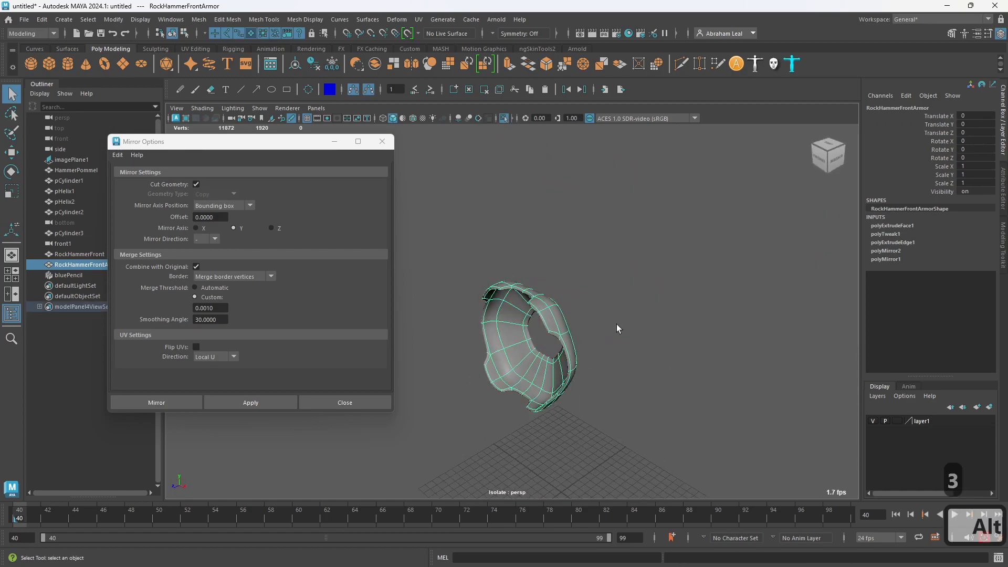
scroll(630, 331, "up", 5)
left_click_drag(646, 328, 549, 279, "alt")
key("1")
- Bevel the armor's outer rim edge loop where the taper begins together with the edge loops around the inner opening
right_click_drag(549, 278, 547, 234)
left_click(501, 216)
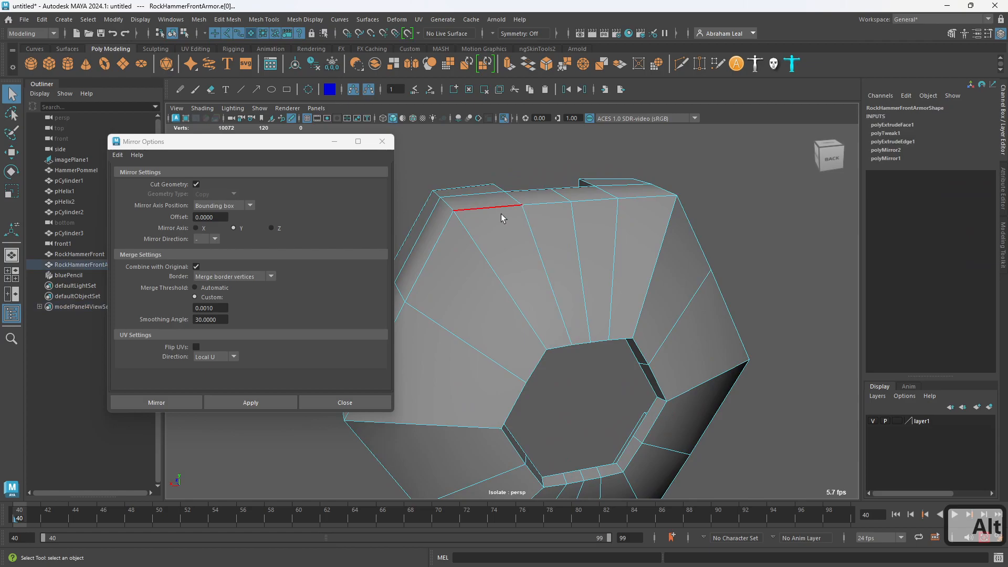
left_click_drag(518, 232, 535, 197, "alt")
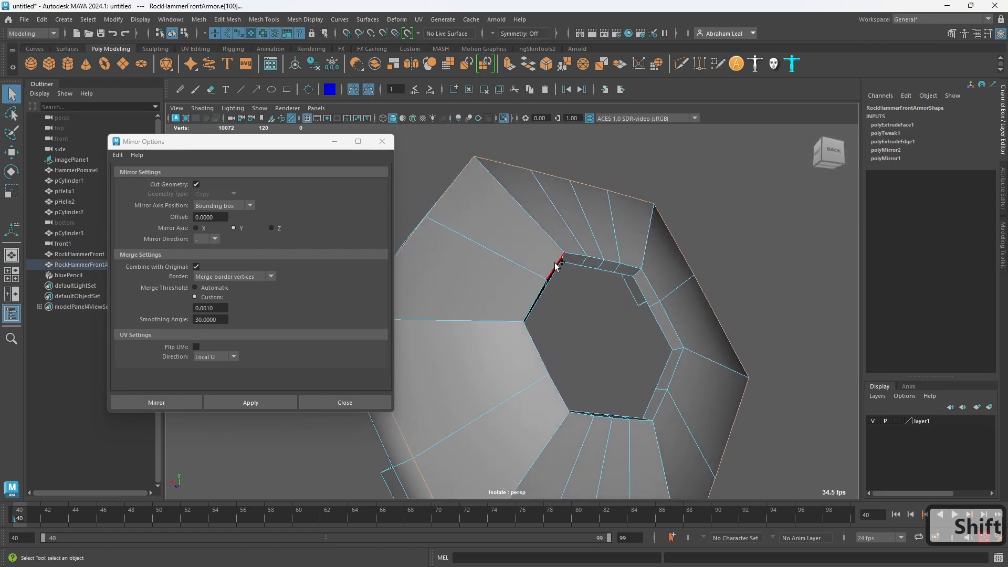
left_click(639, 292, "shift")
left_click_drag(640, 292, 620, 302, "alt")
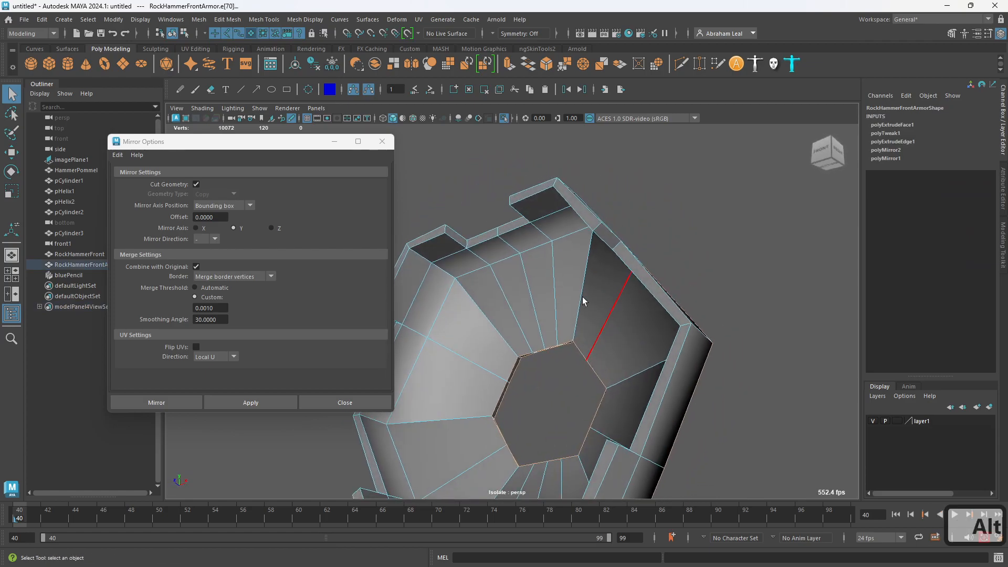
left_click_drag(499, 300, 669, 335, "alt")
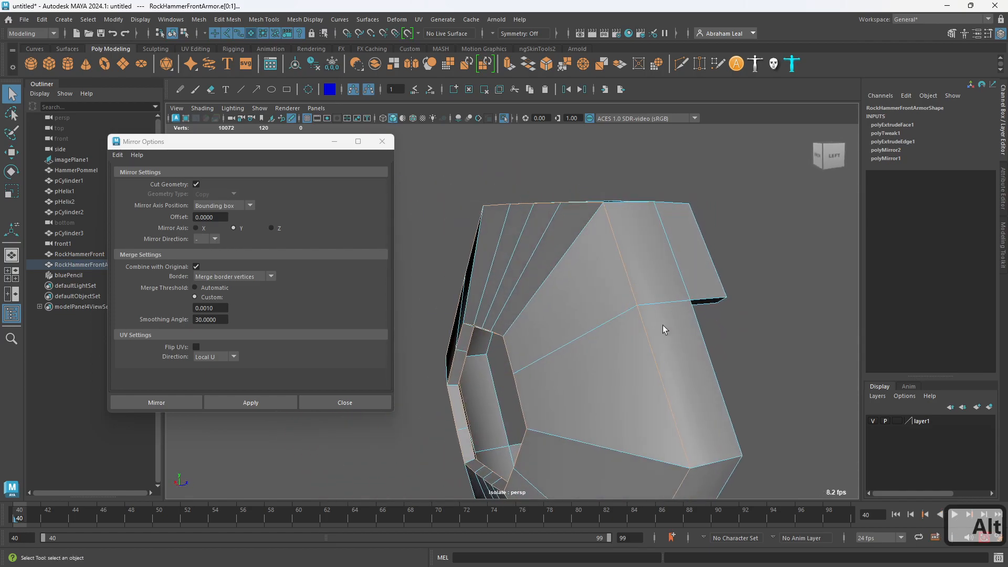
left_click(544, 67)
left_click_drag(624, 176, 630, 175)
- Examine the beveled armor from several sides with smooth mesh preview, and return to the unsmoothed display
key("3")
right_click_drag(642, 266, 693, 252)
left_click(711, 252)
left_click_drag(632, 284, 782, 291, "alt")
middle_click_drag(609, 336, 707, 261, "alt")
left_click_drag(707, 264, 653, 260, "alt")
left_click(653, 261)
key("1")
left_click_drag(645, 303, 588, 228, "alt")
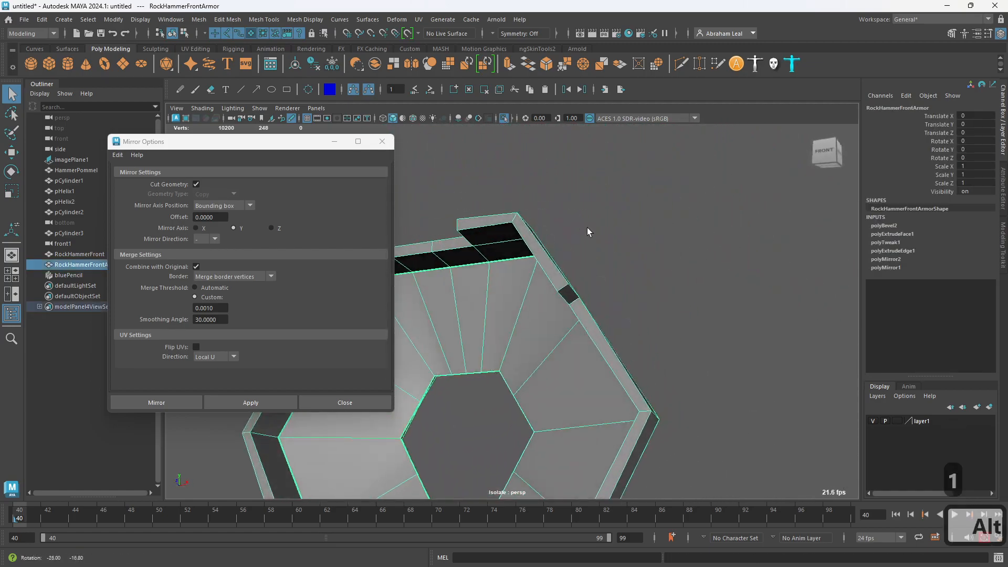
- Close the mirror settings and insert two supporting edge loops along the armor's thickness with the Multi-Cut tool
left_click_drag(578, 344, 553, 259, "alt")
right_click_drag(553, 258, 546, 236)
left_click(526, 254)
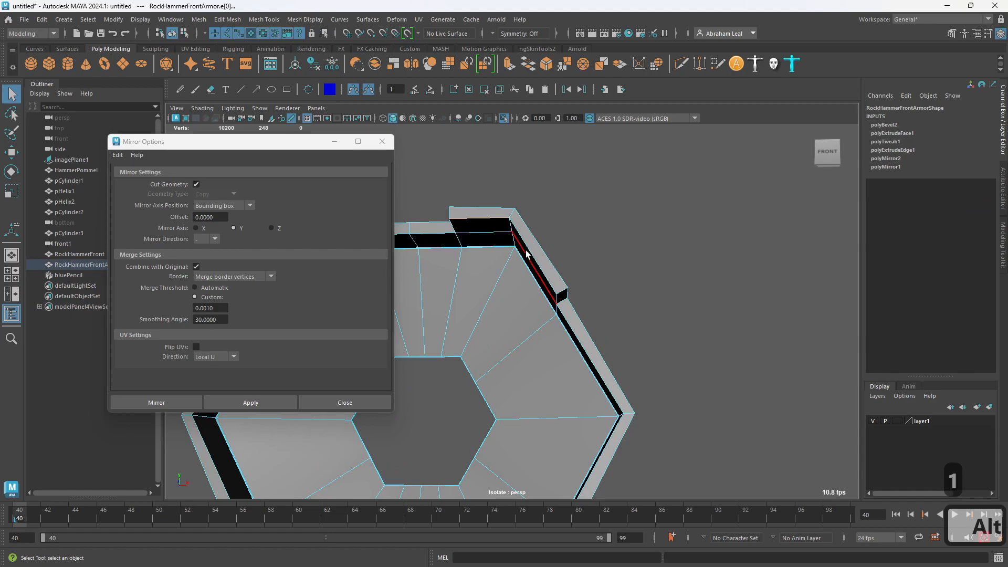
left_click_drag(539, 273, 556, 329, "alt")
right_click_drag(552, 268, 603, 251)
left_click_drag(604, 251, 573, 330, "alt")
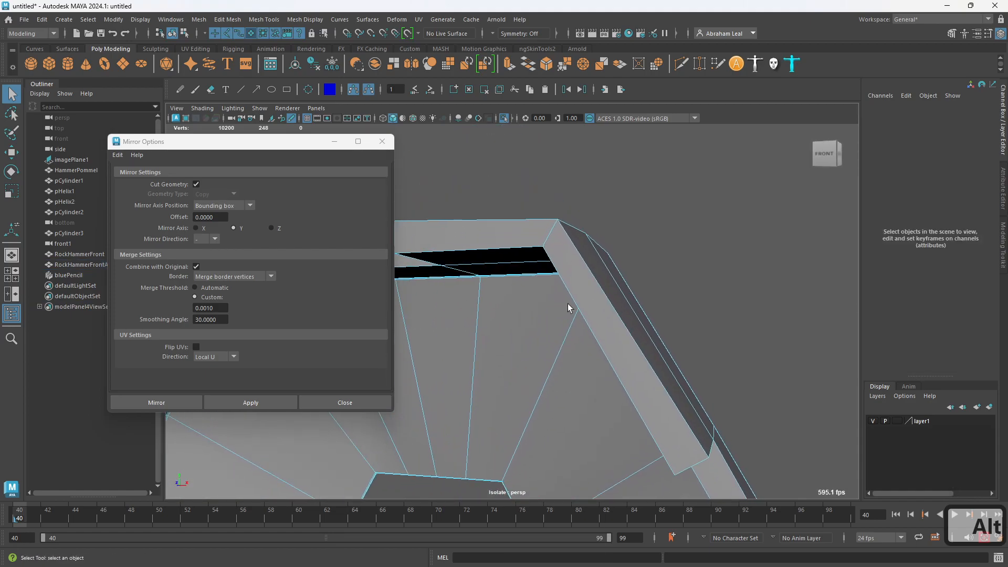
left_click(390, 144)
left_click(681, 64)
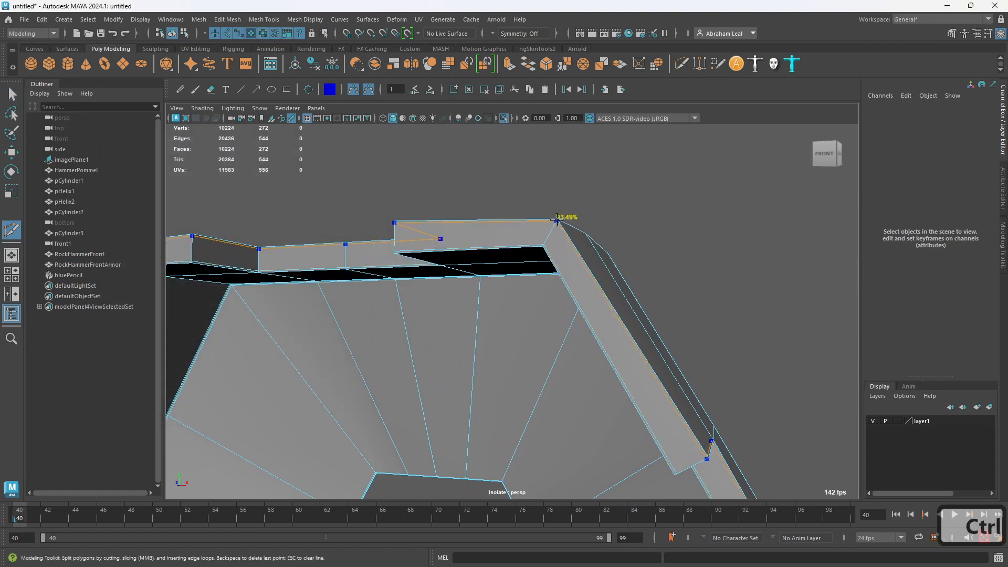
left_click_drag(558, 219, 559, 304, "alt")
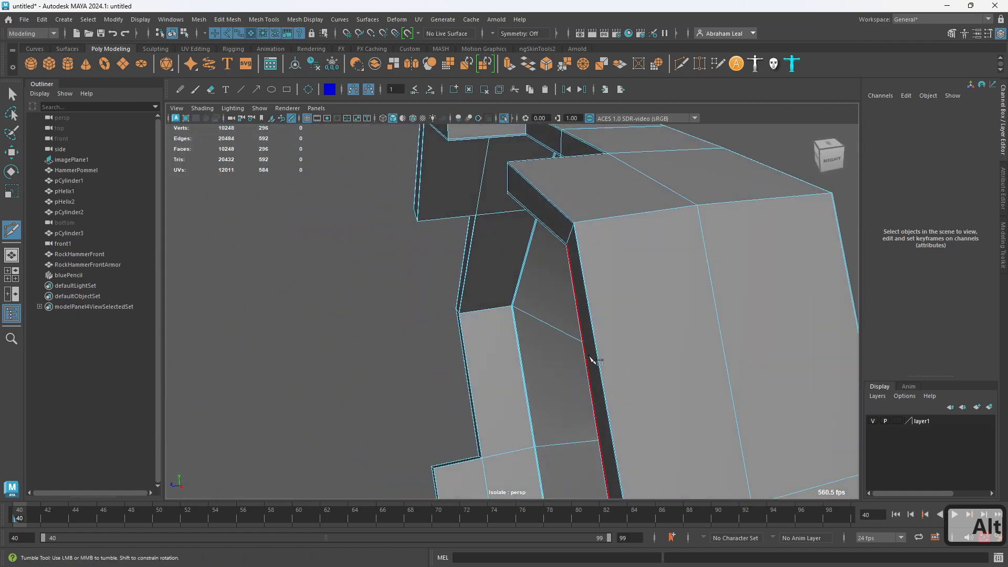
- Compare the armor's smoothed and unsmoothed display from several angles to check the new supporting loops
key("3")
left_click_drag(601, 354, 650, 305, "alt")
key("1")
key("3")
key("q")
left_click(729, 209)
right_click_drag(729, 209, 457, 189, "alt")
left_click_drag(456, 189, 494, 239, "alt")
left_click(540, 282)
key("1")
left_click_drag(597, 272, 583, 297, "alt")
right_click_drag(583, 296, 656, 298, "alt")
left_click_drag(656, 298, 407, 212, "alt")
middle_click_drag(553, 331, 527, 231, "alt")
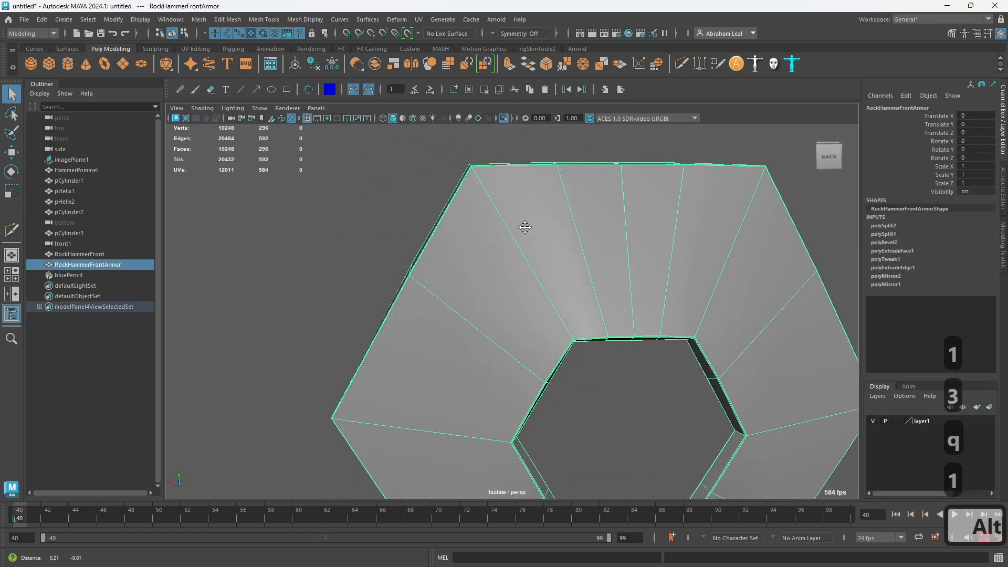
- Select the edge loops at the armor's hexagonal corners and bevel them with a fraction of 0.22 and 2 segments
left_click_drag(526, 231, 533, 277, "alt")
right_click_drag(501, 223, 501, 183)
double_click(499, 223)
left_click_drag(619, 289, 549, 260, "alt")
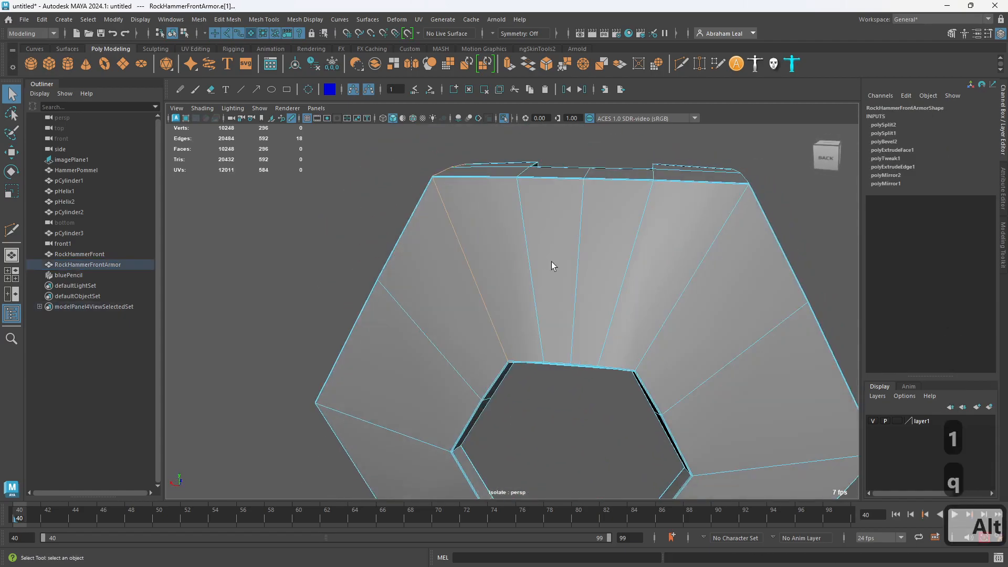
double_click(597, 228, "shift")
left_click_drag(603, 344, 579, 247, "alt")
double_click(575, 197, "shift")
middle_click_drag(541, 335, 571, 249, "alt")
left_click_drag(571, 249, 583, 228, "alt")
double_click(578, 244, "shift")
left_click_drag(475, 236, 498, 301, "alt")
double_click(499, 301, "shift")
left_click_drag(455, 218, 572, 289, "alt")
double_click(480, 292, "shift")
left_click(546, 65)
left_click_drag(591, 236, 507, 265, "alt")
mouse_move(629, 176)
left_mouse_down()
mouse_move(644, 176)
mouse_move(619, 167)
left_mouse_up()
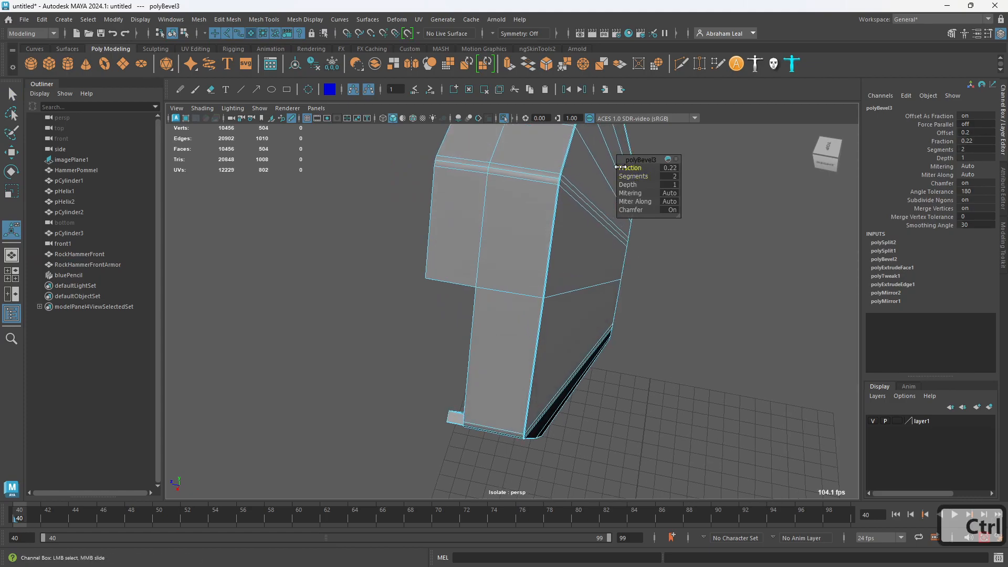
- Check the beveled corners in smooth mesh preview and inspect the unsmoothed plates up close
key("3")
left_click(669, 299)
left_click_drag(669, 299, 510, 285, "alt")
left_click(510, 285)
key("1")
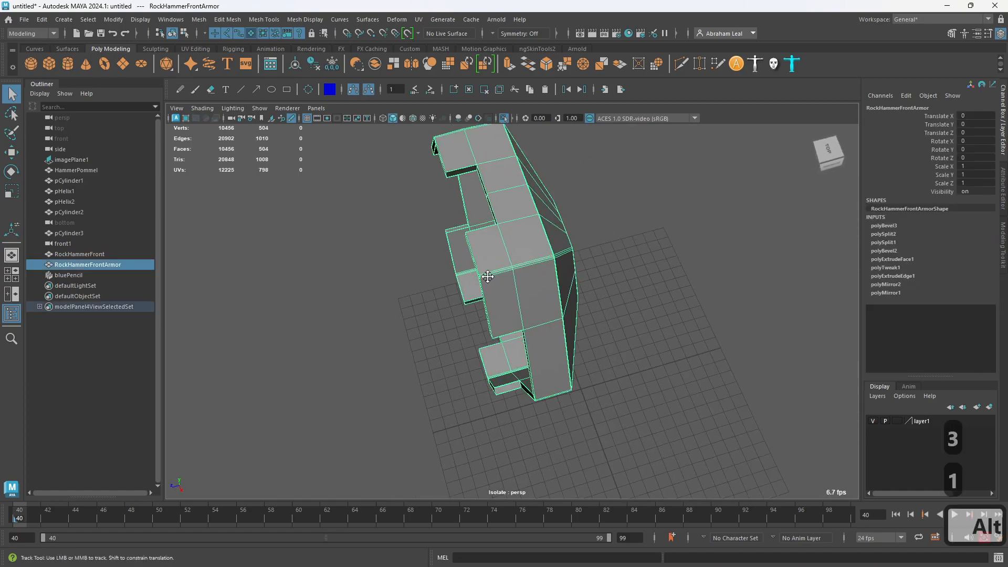
right_click_drag(480, 267, 482, 289, "alt")
left_click_drag(516, 289, 534, 264, "alt")
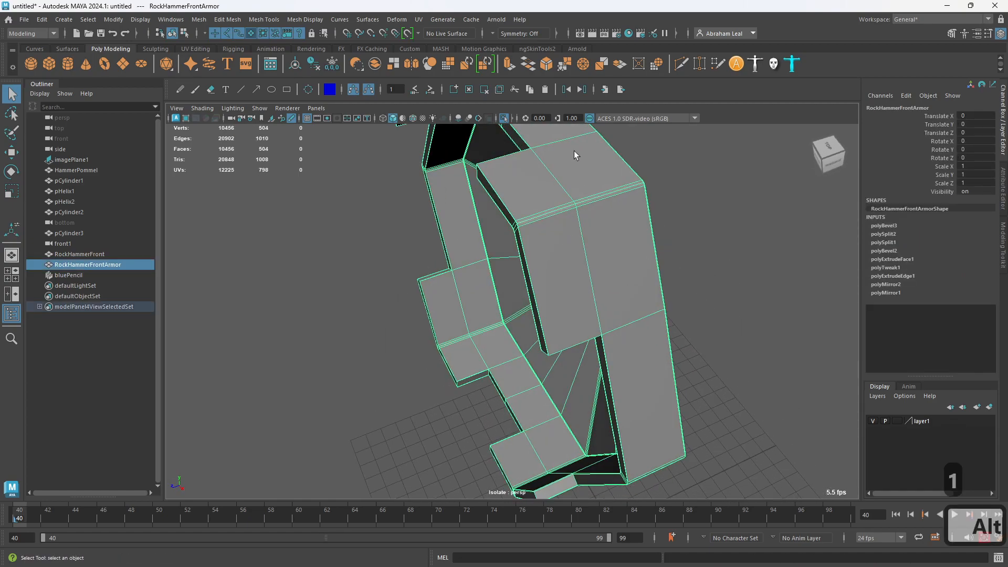
- Toggle the armor between smoothed and unsmoothed display to inspect the edges of its notched plates
right_click_drag(574, 150, 677, 120, "alt")
key("3")
left_click_drag(602, 323, 587, 332, "alt")
key("1")
key("3")
key("1")
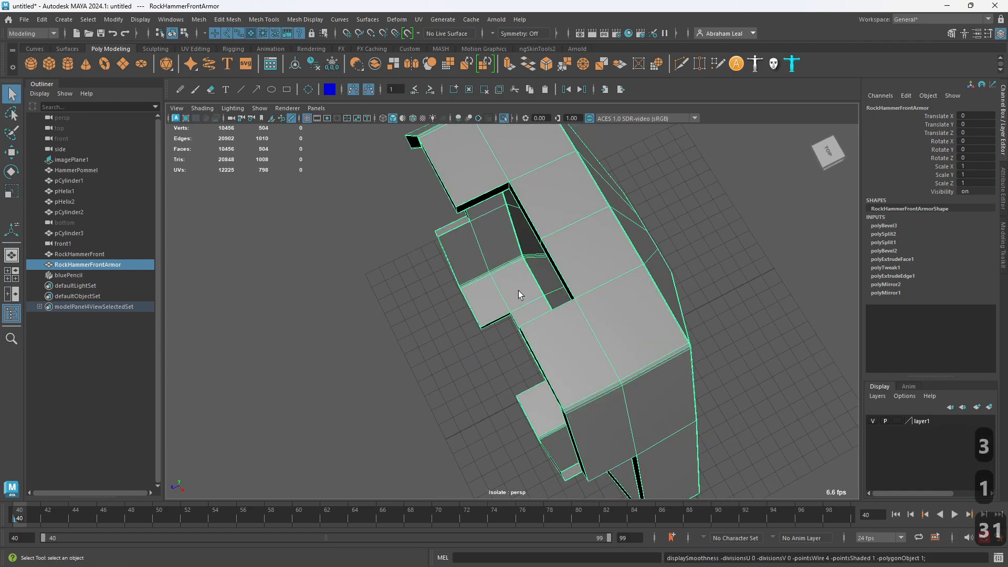
left_click(681, 63)
key("3")
left_click_drag(521, 330, 578, 388, "alt")
key("ctrl+z")
key("1")
key("ctrl+z")
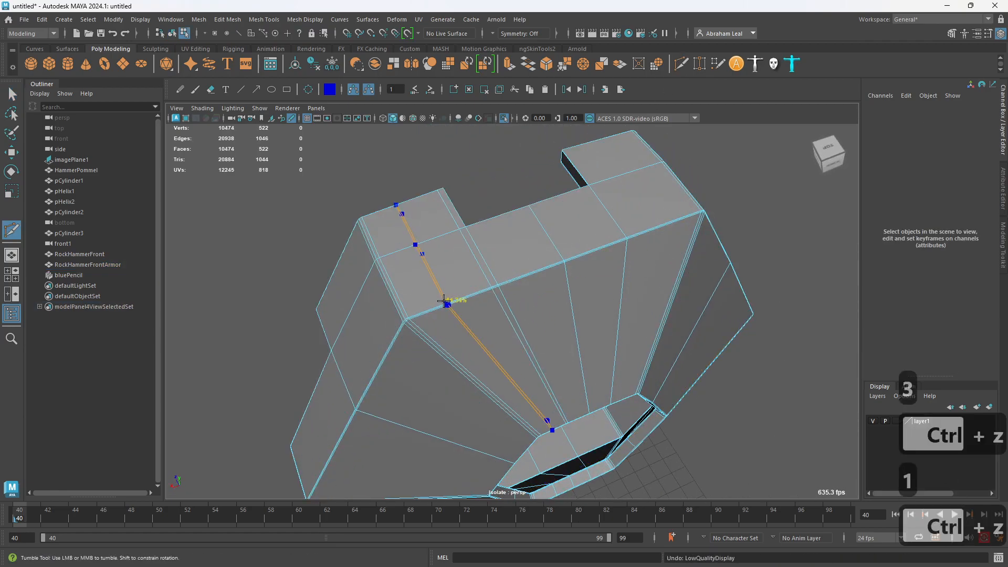
left_click_drag(448, 304, 532, 297, "alt")
key("ctrl+z")
key("ctrl")
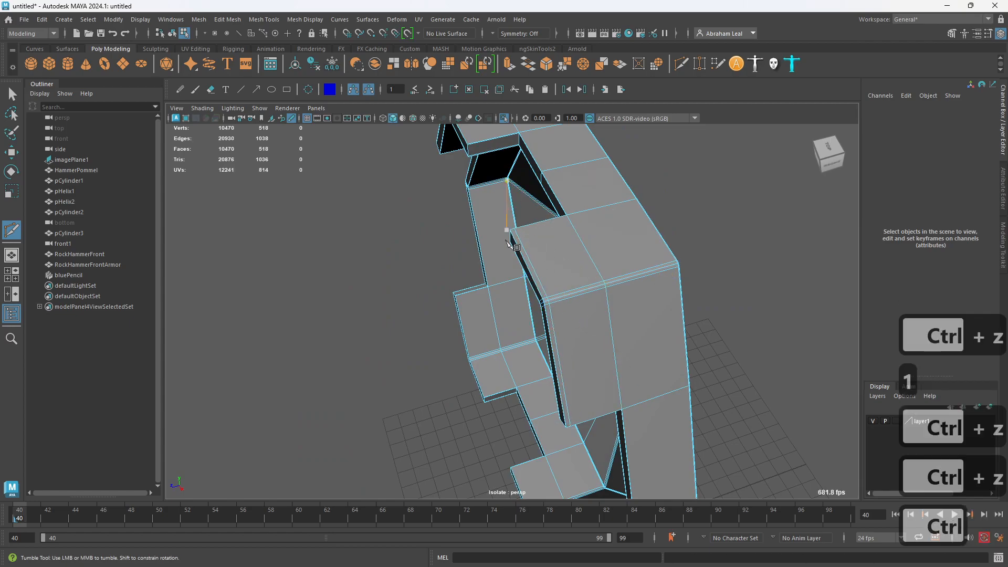
left_click_drag(540, 292, 496, 269, "alt")
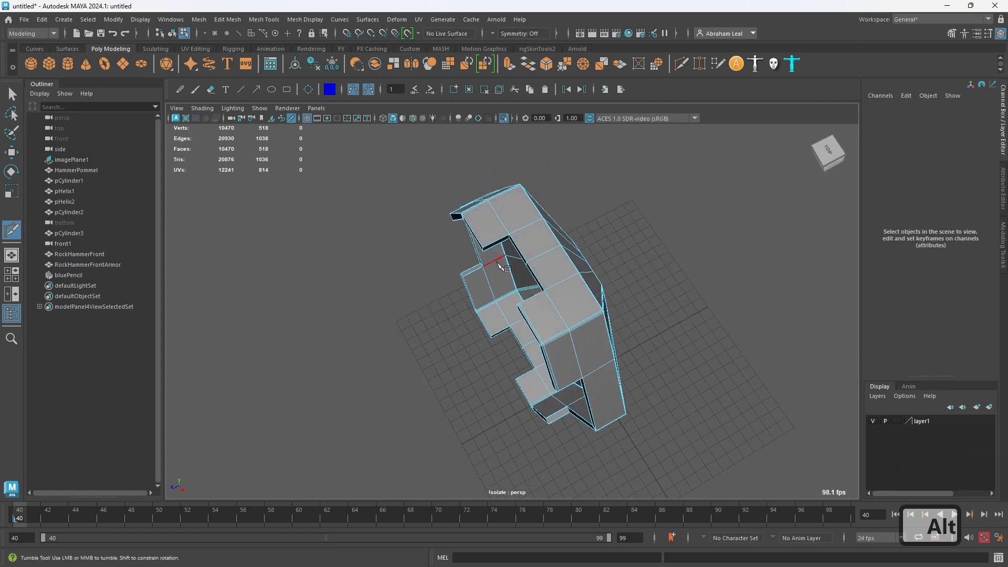
mouse_move(419, 313)
left_mouse_down("alt")
mouse_move(671, 344)
mouse_move(550, 411)
mouse_move(404, 301)
left_mouse_up("alt")
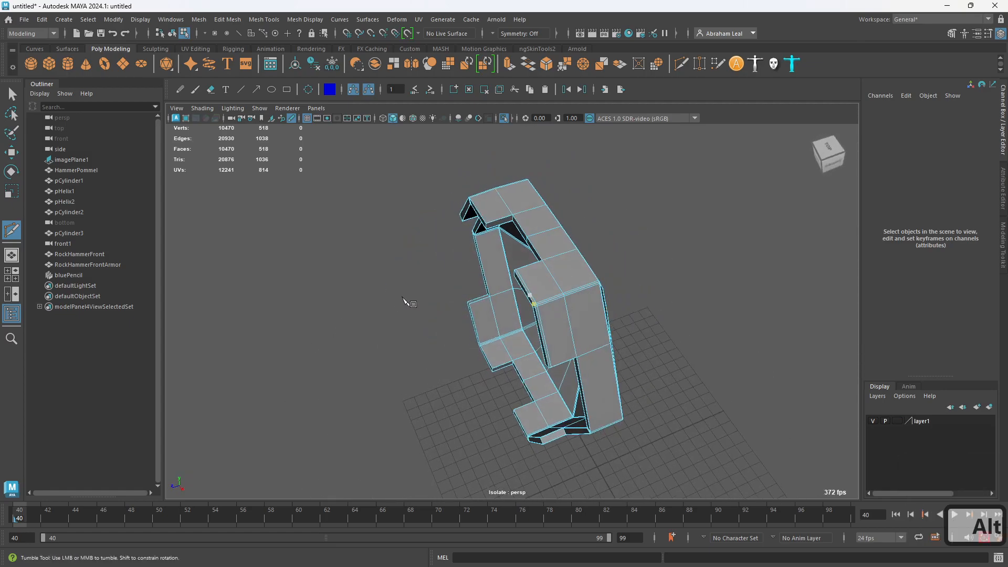
scroll(573, 330, "up", 3)
key("ctrl+z")
key("ctrl+z")
key("q")
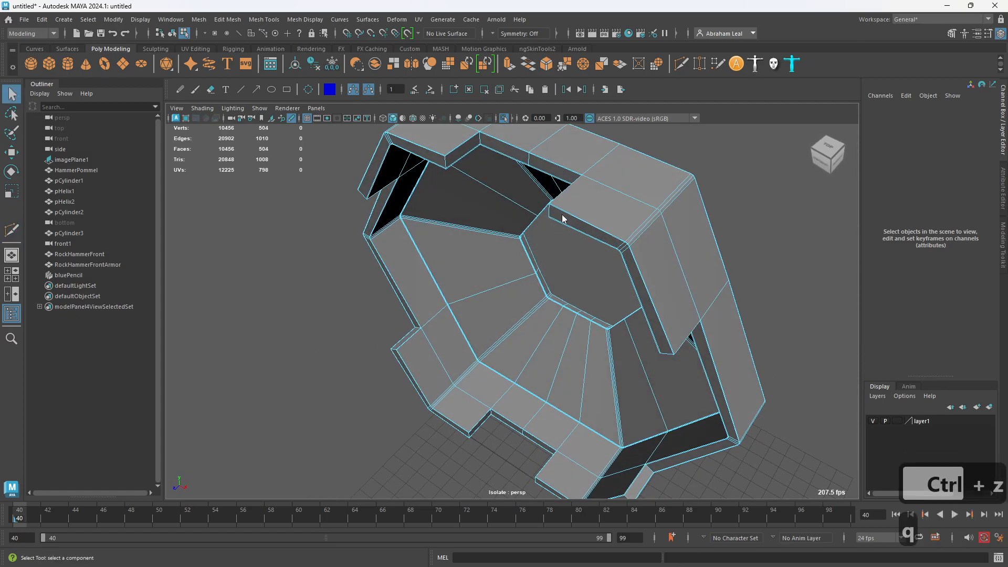
- Delete the armor's construction history and freeze its transformations
key("ctrl+z")
left_click(312, 65)
left_click(330, 66)
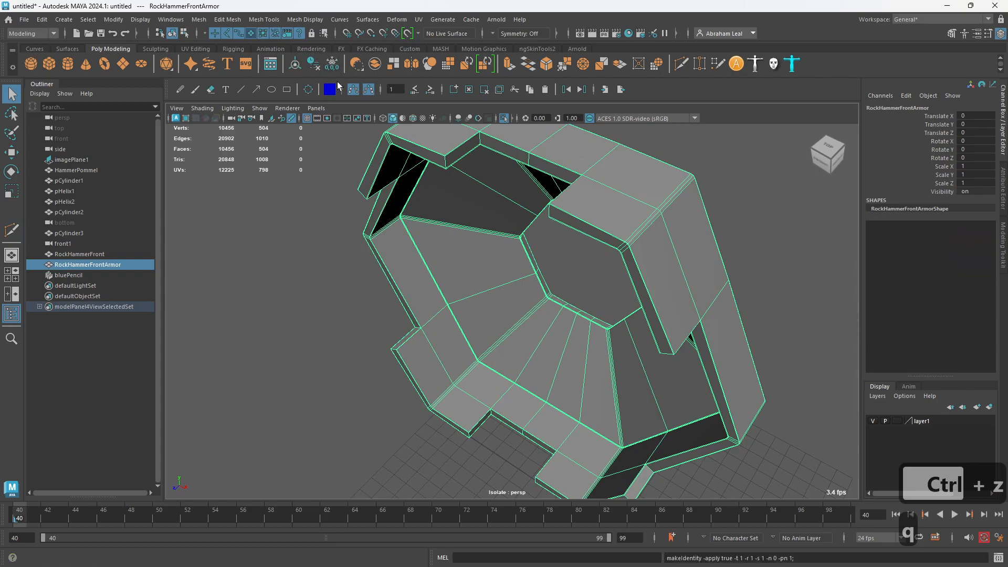
- Turn on World X symmetry for editing the armor
left_click_drag(467, 152, 577, 195, "alt")
key("w")
left_click_drag(577, 234, 464, 103, "alt")
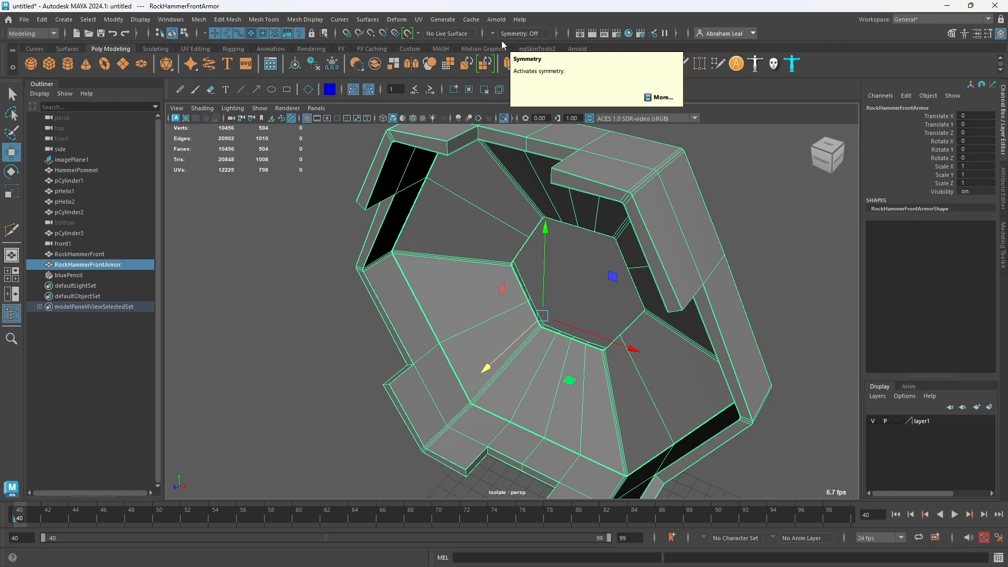
left_click_drag(523, 283, 575, 255, "alt")
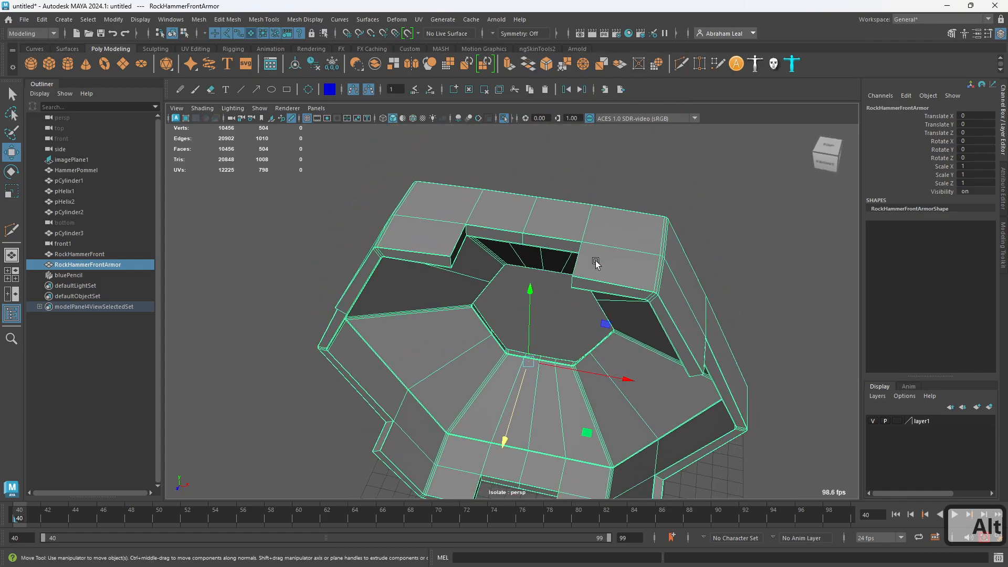
left_click(492, 34)
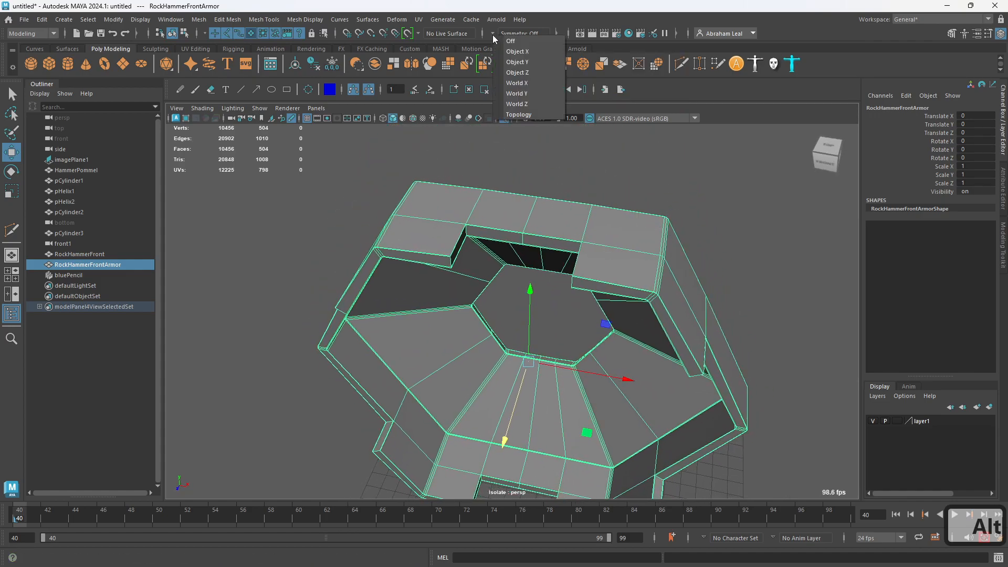
left_click(524, 83)
left_click_drag(588, 174, 674, 110, "alt")
- Insert two mirrored supporting edge loops close to the outer edges of the armor's notched plates with the Multi-Cut tool
key("y")
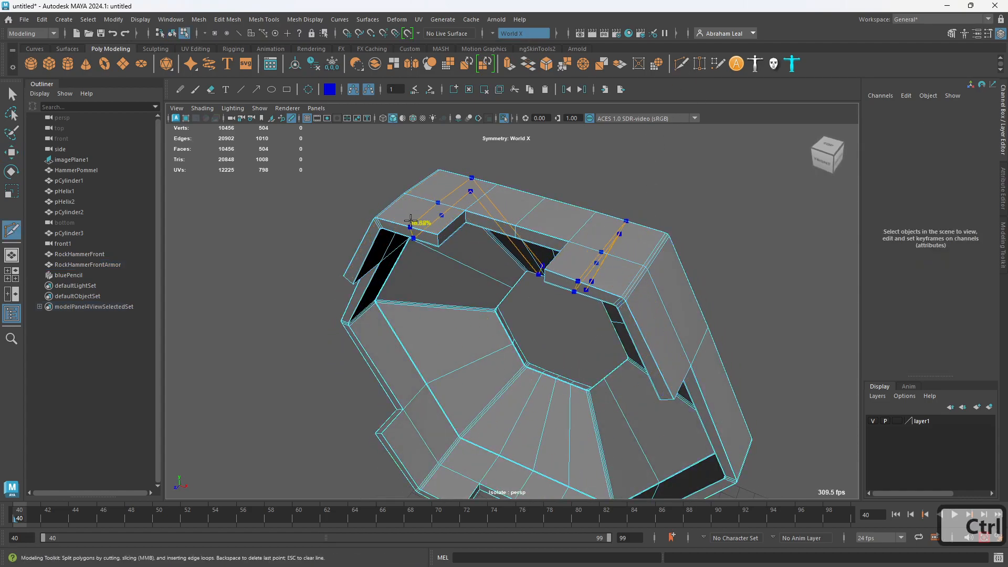
left_click_drag(629, 296, 525, 226, "alt")
right_click_drag(525, 225, 505, 212, "alt")
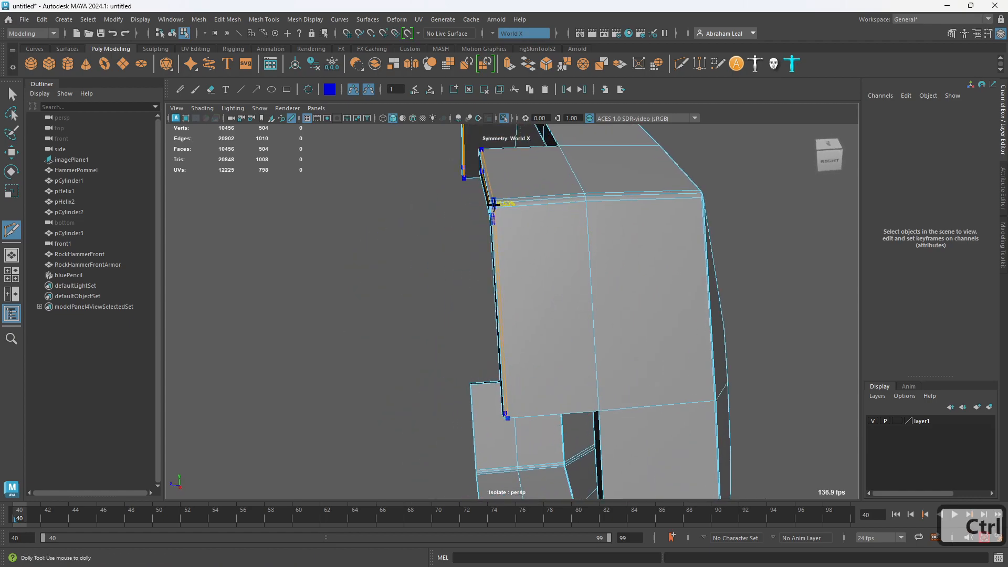
left_click(494, 204, "ctrl")
left_click_drag(493, 204, 599, 300, "alt")
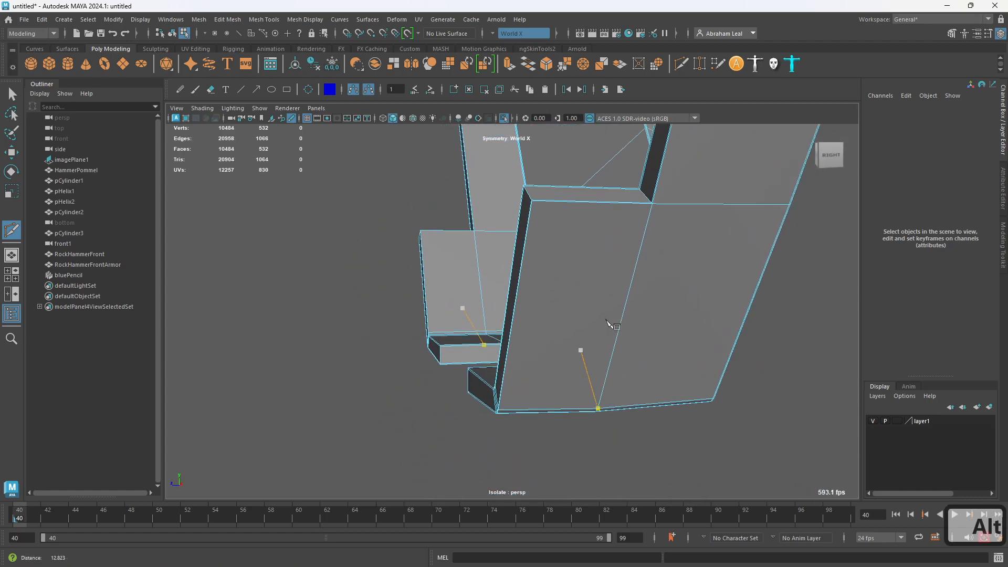
middle_click_drag(599, 299, 564, 224, "alt")
left_click(557, 205, "ctrl")
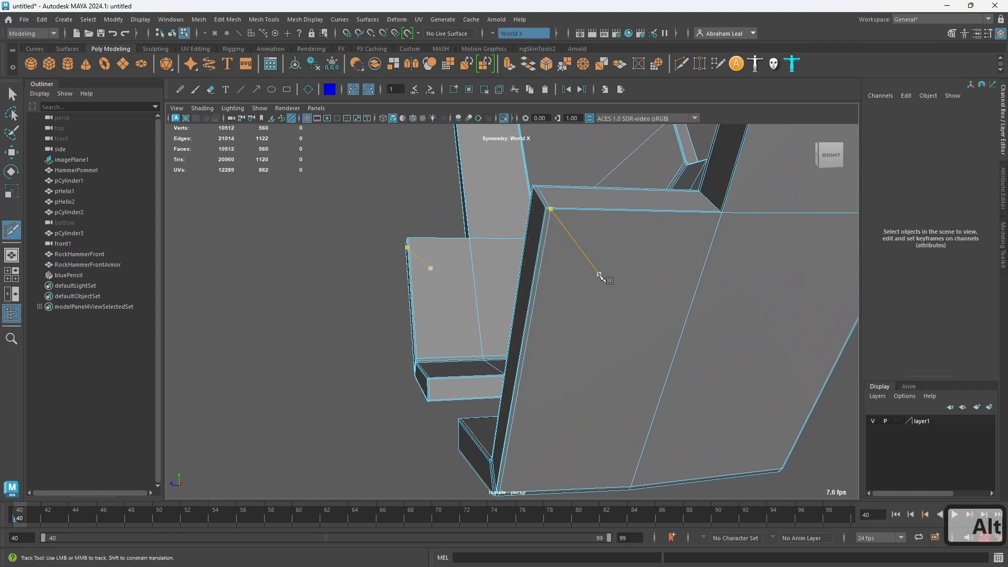
left_click_drag(598, 275, 536, 304, "alt")
right_click_drag(536, 304, 530, 171, "alt")
- Turn on smooth mesh preview for the armor and check its rounded notches from several angles
left_click_drag(534, 383, 584, 352, "alt")
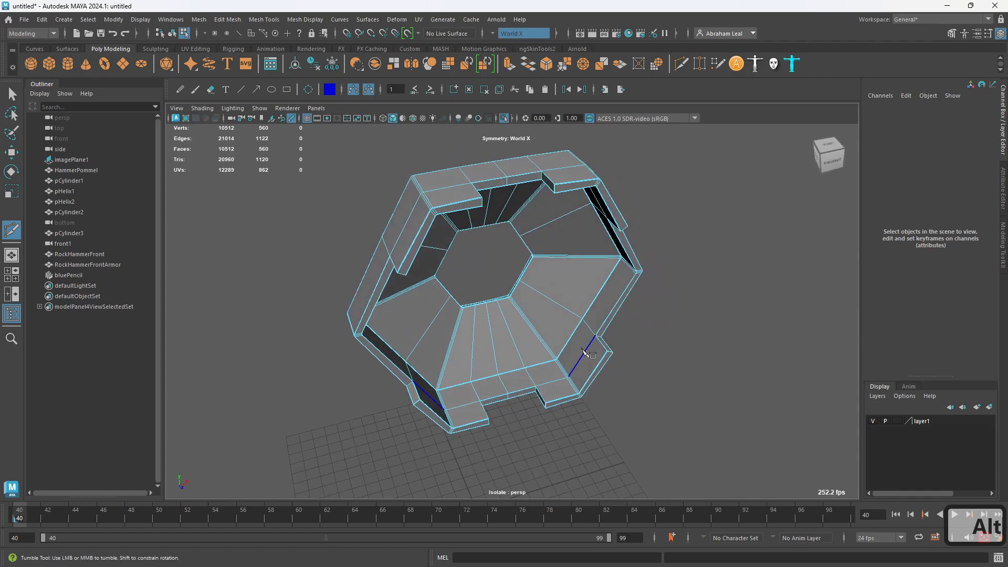
key("3")
key("q")
left_click(655, 189)
left_click_drag(654, 189, 578, 259, "alt")
left_click_drag(464, 272, 507, 158, "alt")
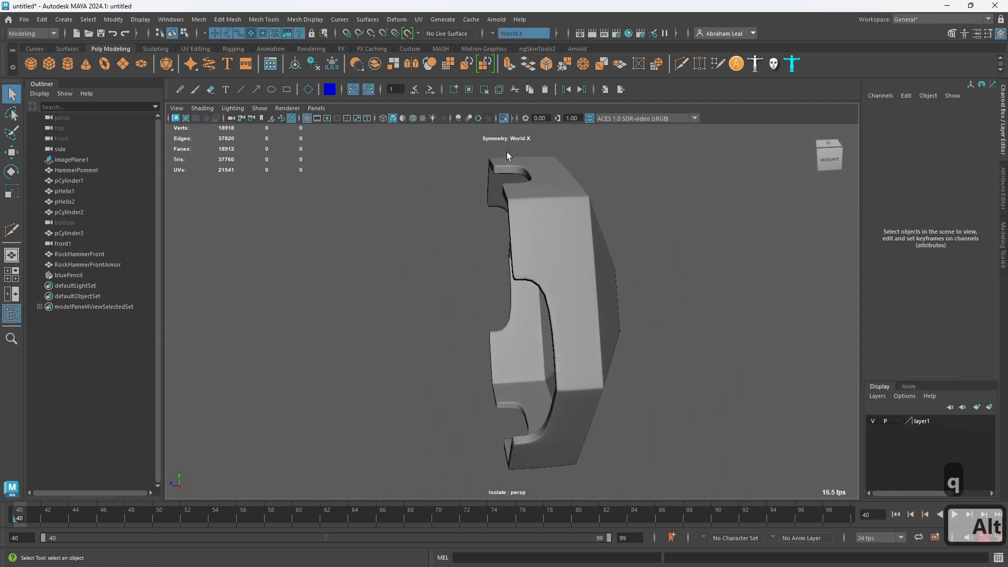
left_click_drag(582, 291, 539, 181, "alt")
- Exit isolation to show the rest of the hammer and check how the smoothed armor sits on the rock head
left_click(538, 181)
left_click(504, 118)
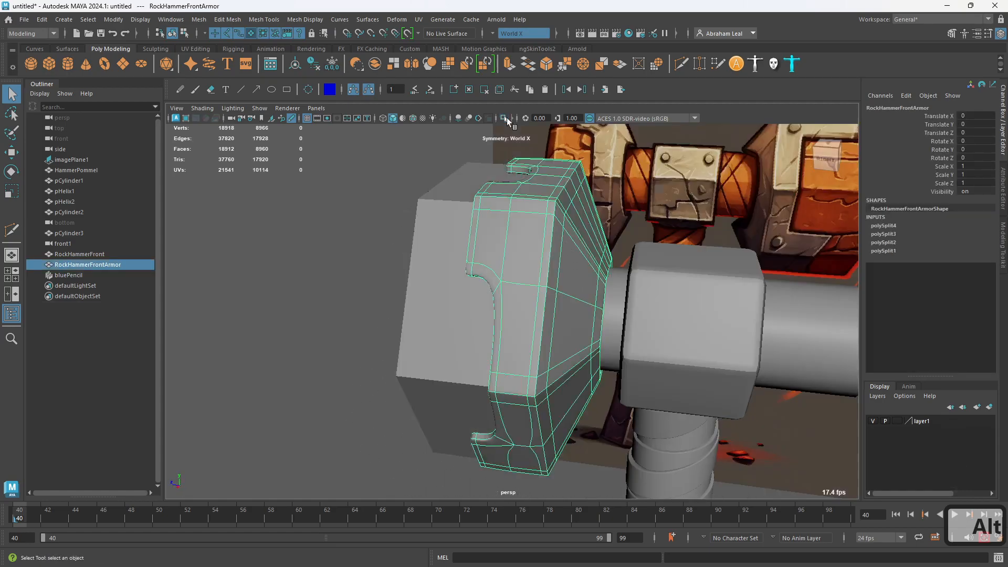
left_click(354, 239)
left_click_drag(353, 239, 568, 279, "alt")
left_click(568, 278)
key("1")
left_click_drag(609, 320, 553, 331, "alt")
right_click_drag(553, 331, 599, 299, "alt")
left_click_drag(598, 300, 603, 275, "alt")
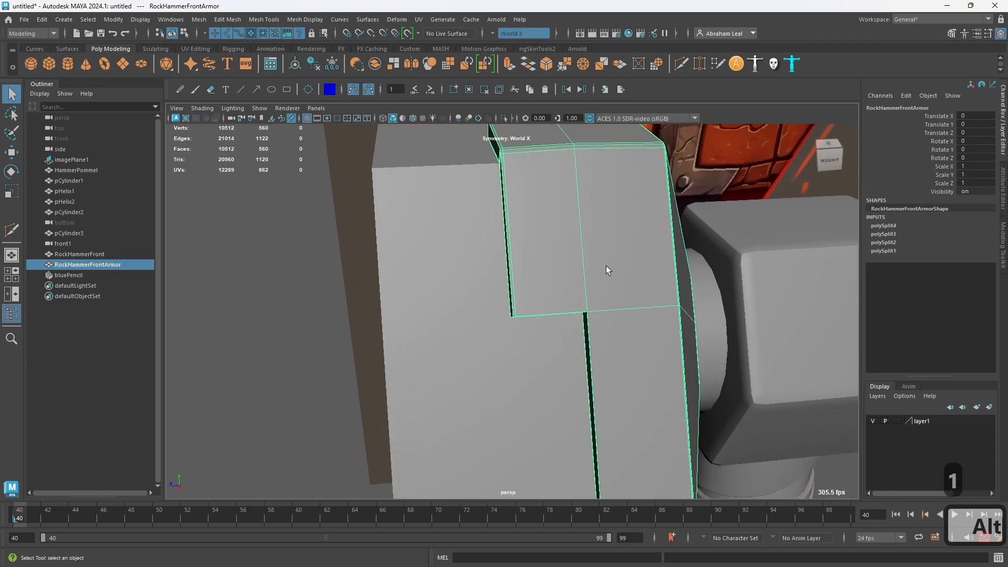
left_click(681, 65)
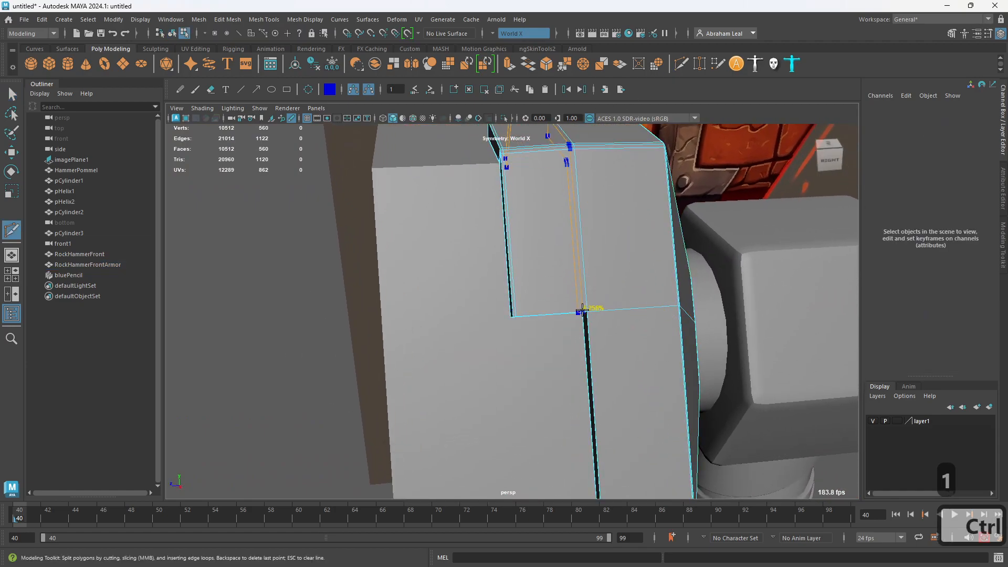
left_click(583, 311, "ctrl")
key("3")
left_click_drag(593, 282, 590, 406, "alt")
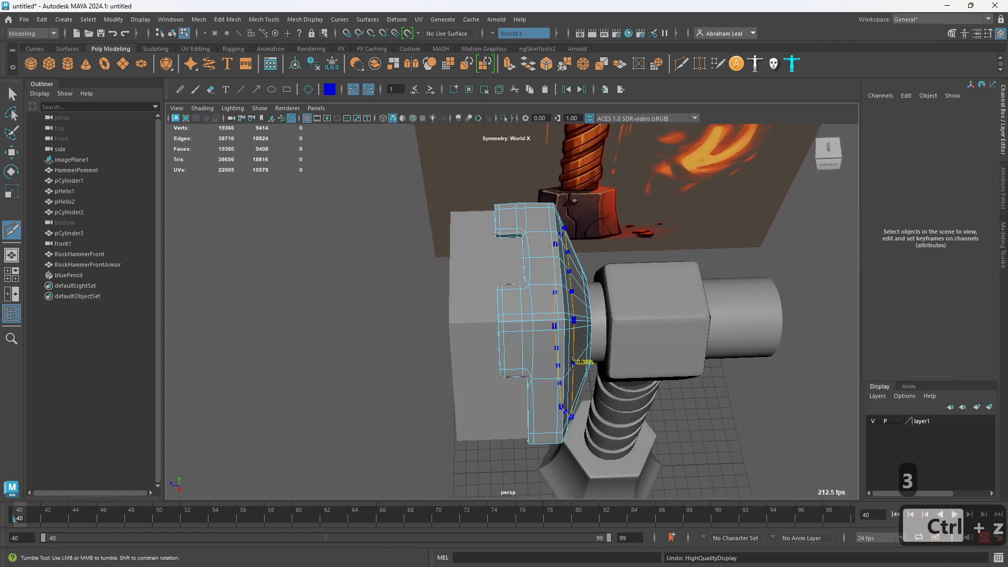
key("ctrl+z")
key("ctrl+z")
key("q")
- Turn symmetry off and extrude the rock head's six front cap faces outward with an inset to form a chamfered front
left_click_drag(427, 341, 395, 292, "alt")
left_click(479, 316)
left_click_drag(578, 301, 754, 256, "alt")
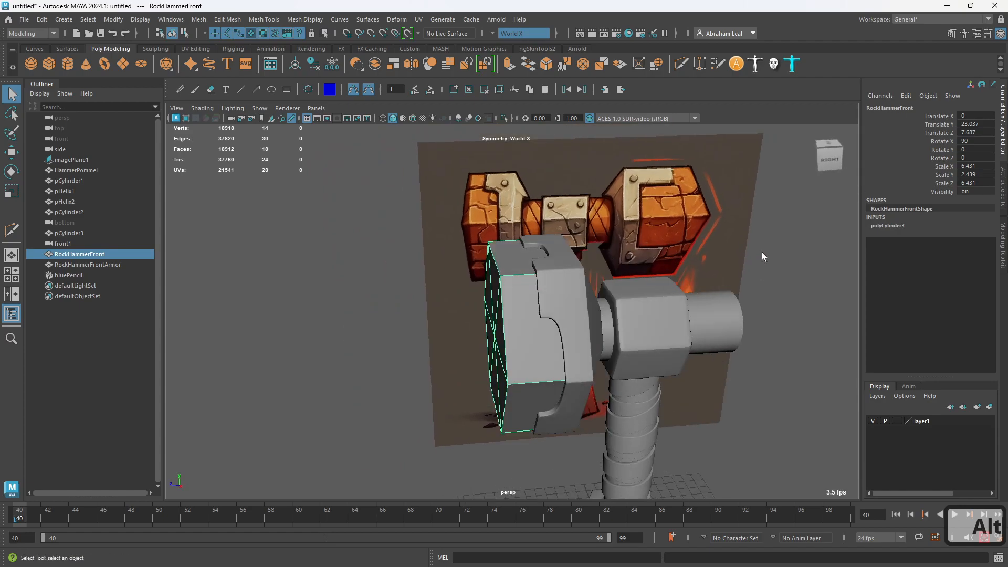
left_click_drag(532, 294, 558, 298, "alt")
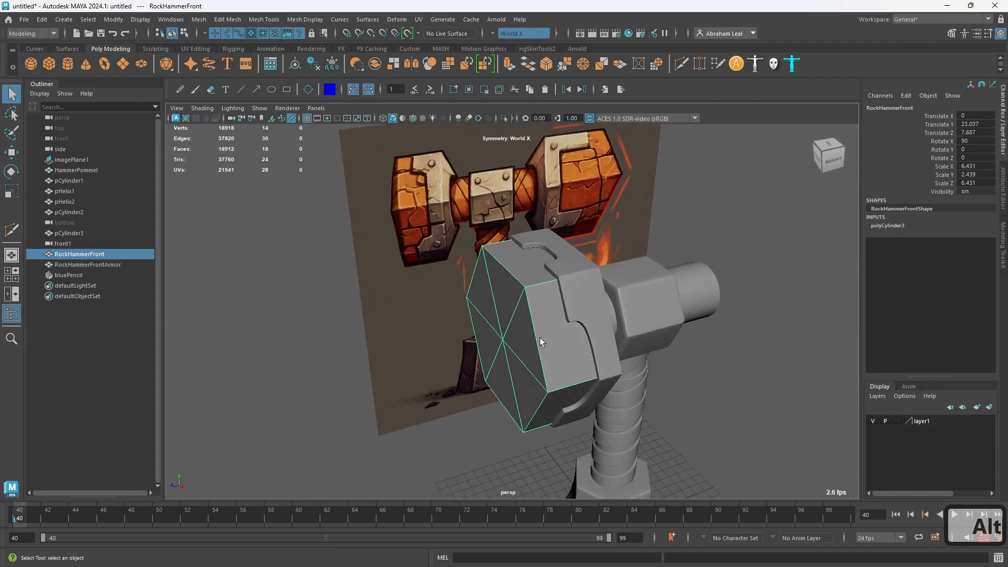
left_click_drag(540, 338, 559, 303, "alt")
right_click_drag(547, 267, 549, 306)
left_click(510, 304)
left_click(488, 309, "shift")
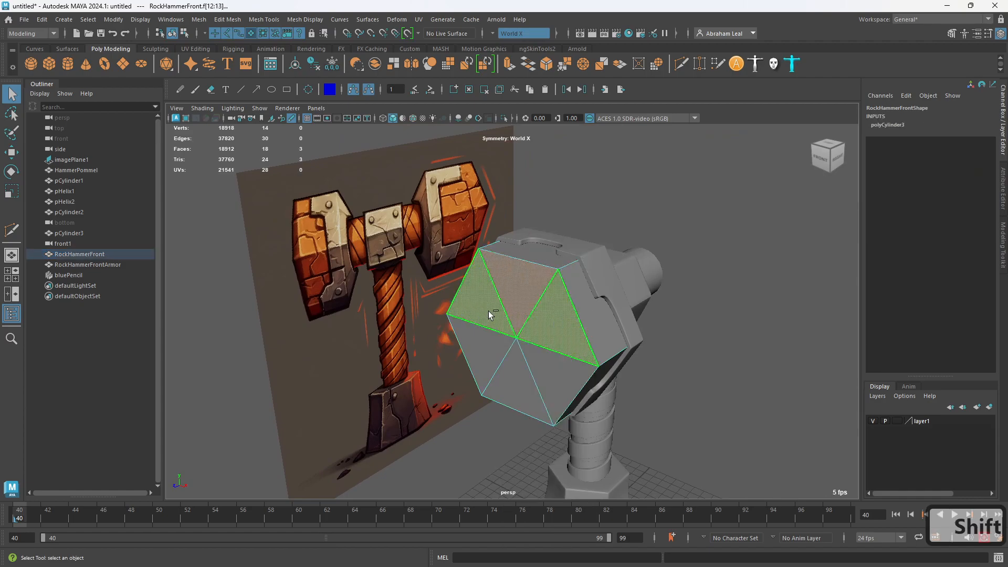
left_click(485, 349, "shift")
left_click(510, 374, "shift")
left_click(494, 34)
left_click(517, 40)
left_click_drag(562, 310, 523, 310, "alt")
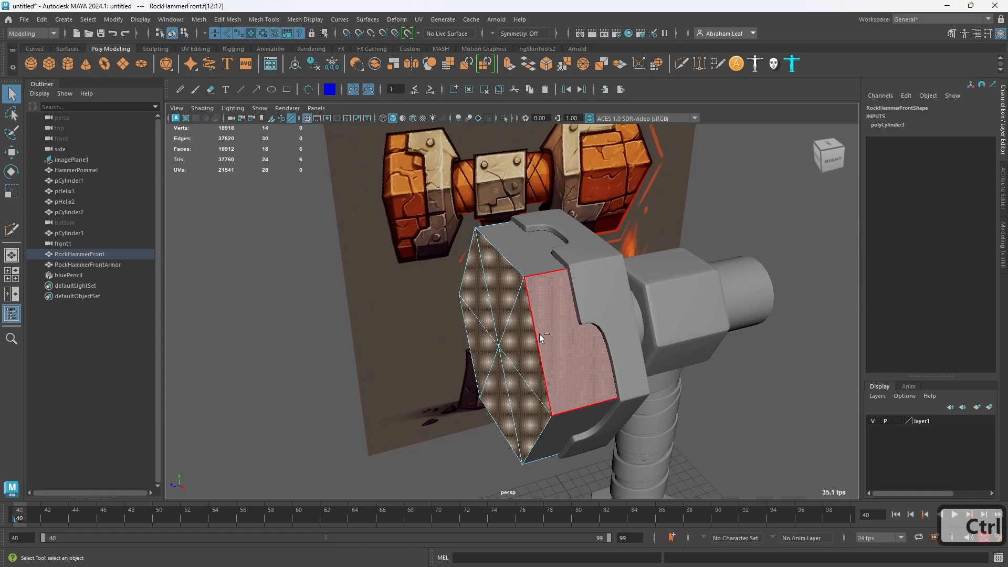
key("ctrl+e")
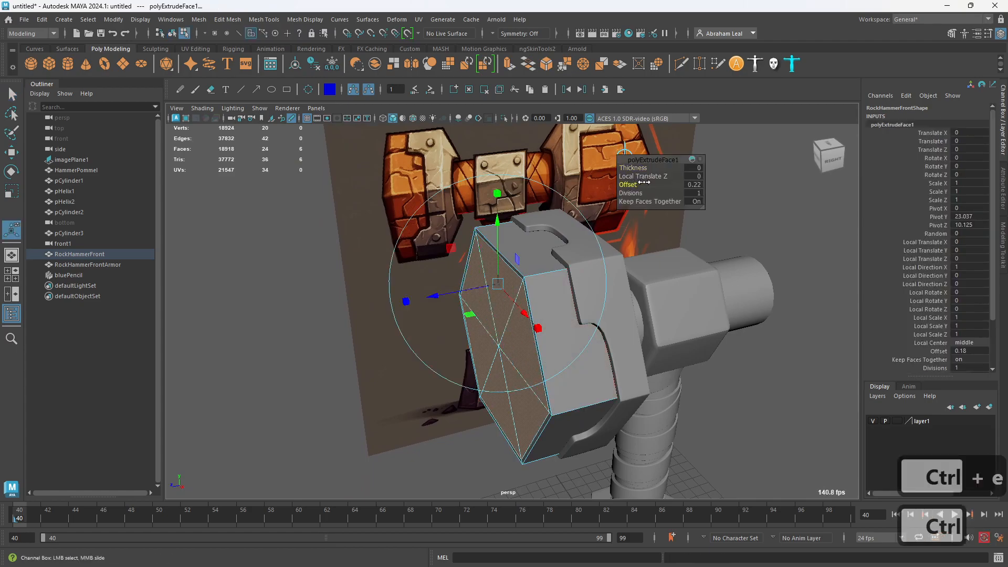
left_click_drag(490, 287, 533, 260)
right_click_drag(532, 260, 597, 228)
left_click(698, 241)
left_click(530, 278)
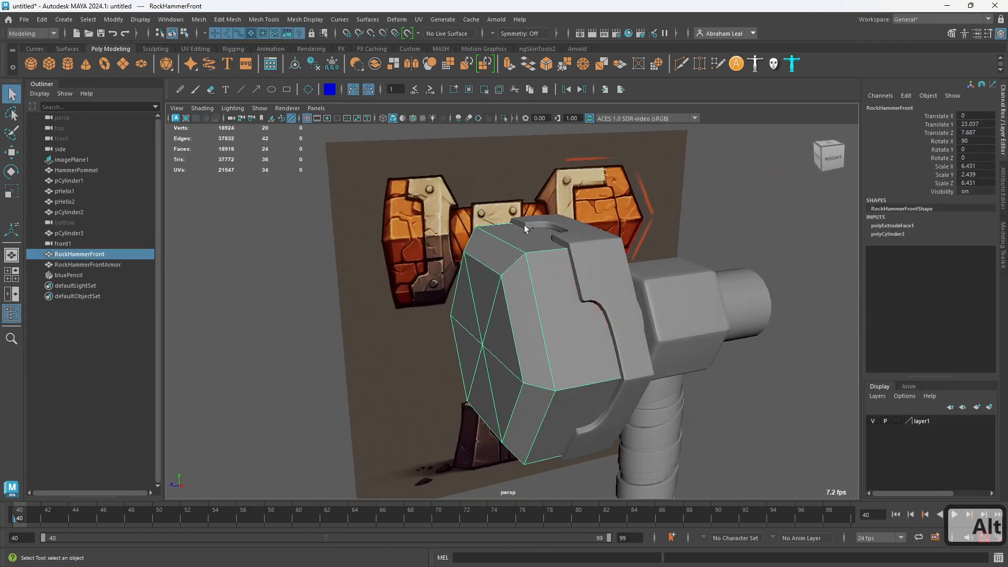
- Isolate the rock head and bevel all its edges with a fraction of 0.1 and 2 segments
left_click(504, 118)
left_click_drag(677, 294, 562, 237, "alt")
left_click(546, 64)
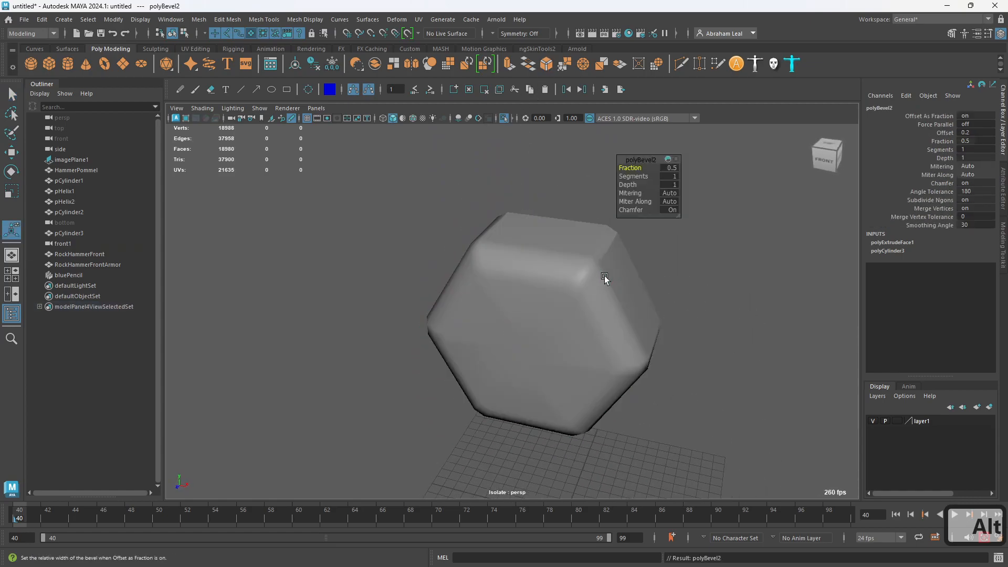
left_click(562, 292)
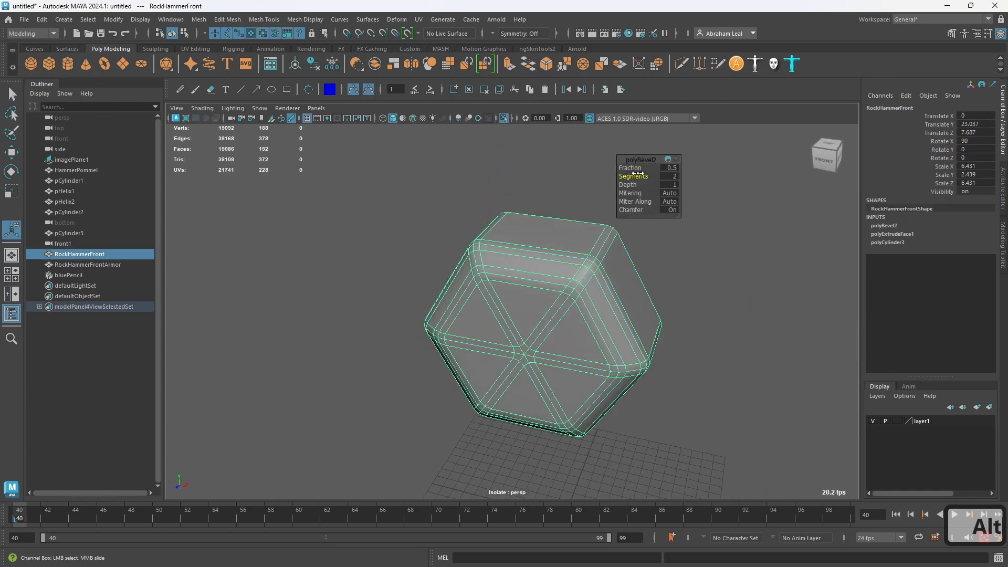
left_click_drag(635, 167, 617, 163, "ctrl")
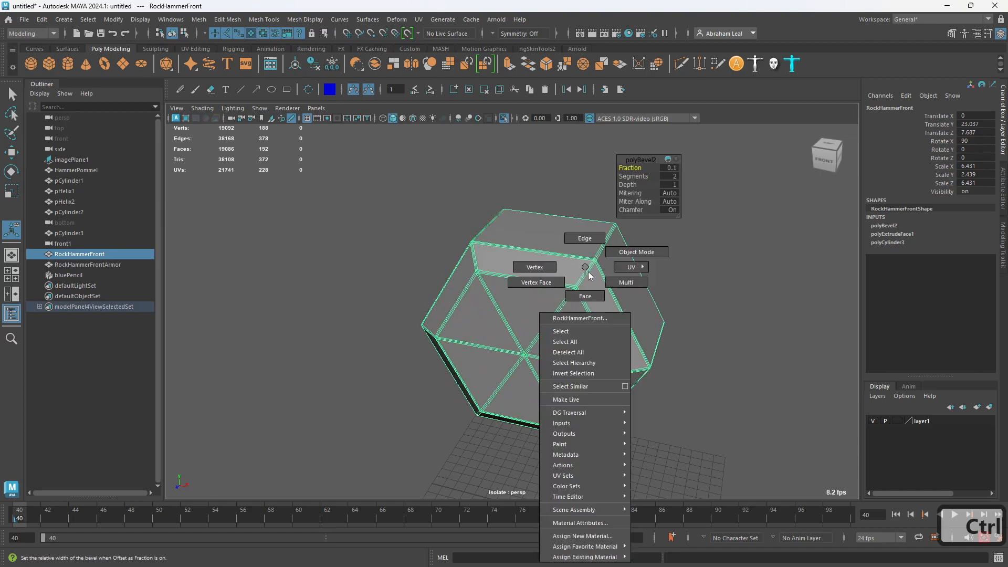
key("q")
- Turn on smooth mesh preview for the rock head, check its edges and exit isolation
key("3")
left_click(707, 316)
left_click_drag(708, 316, 562, 292, "alt")
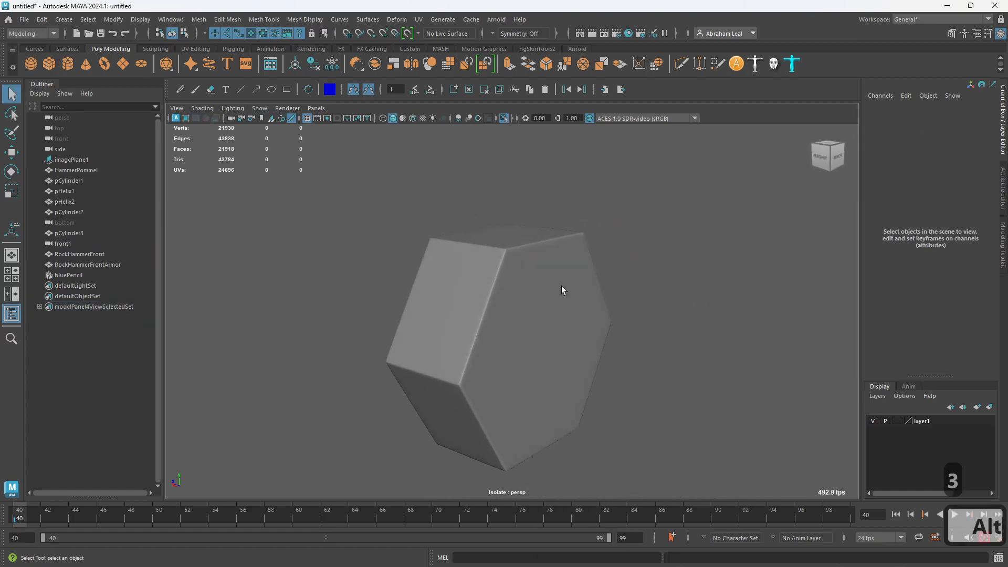
left_click(561, 288)
left_click(503, 119)
left_click_drag(517, 247, 582, 330, "alt")
scroll(583, 252, "down", 5)
- Inspect the smoothed armor and rock head up close and compare them with the reference image
left_click(697, 248)
right_click_drag(560, 243, 603, 251, "alt")
left_click(603, 251)
left_click_drag(603, 252, 591, 313, "alt")
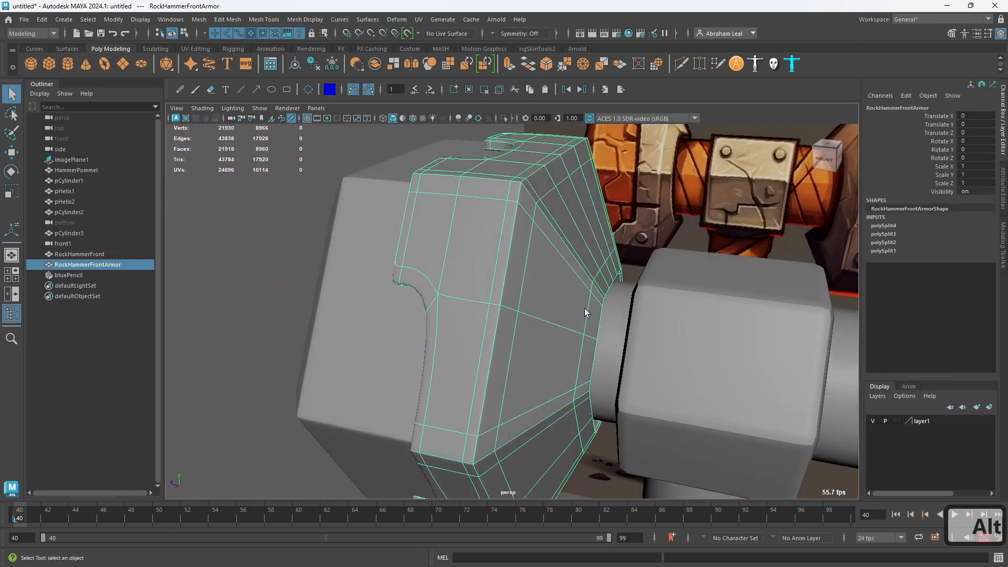
left_click(450, 349)
left_click_drag(383, 343, 559, 160, "alt")
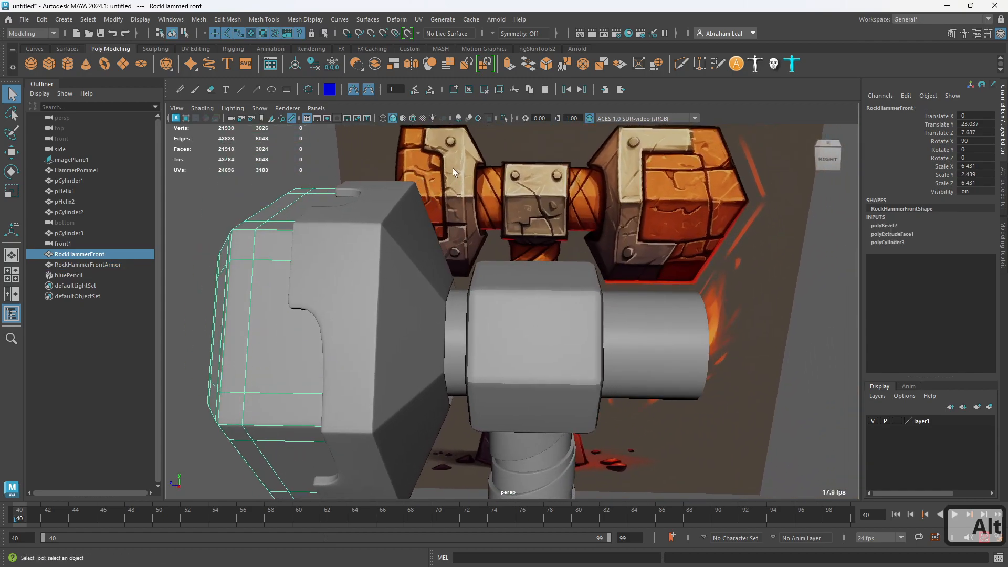
left_click_drag(599, 270, 485, 227, "alt")
- Examine the crossbar cylinder and its free end against the larger hammer head in the reference image
left_click(625, 307)
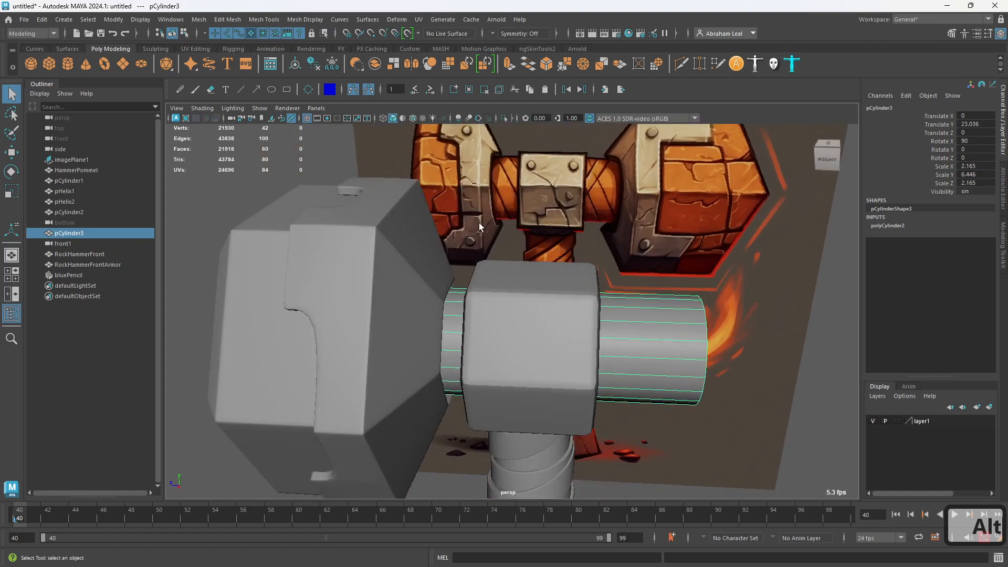
right_click_drag(562, 326, 525, 336, "alt")
middle_click_drag(525, 336, 540, 269, "alt")
left_click(540, 268)
left_click_drag(540, 269, 581, 279, "alt")
left_click(651, 294)
left_click_drag(651, 294, 603, 250, "alt")
left_click(595, 265)
left_click_drag(600, 196, 641, 256, "alt")
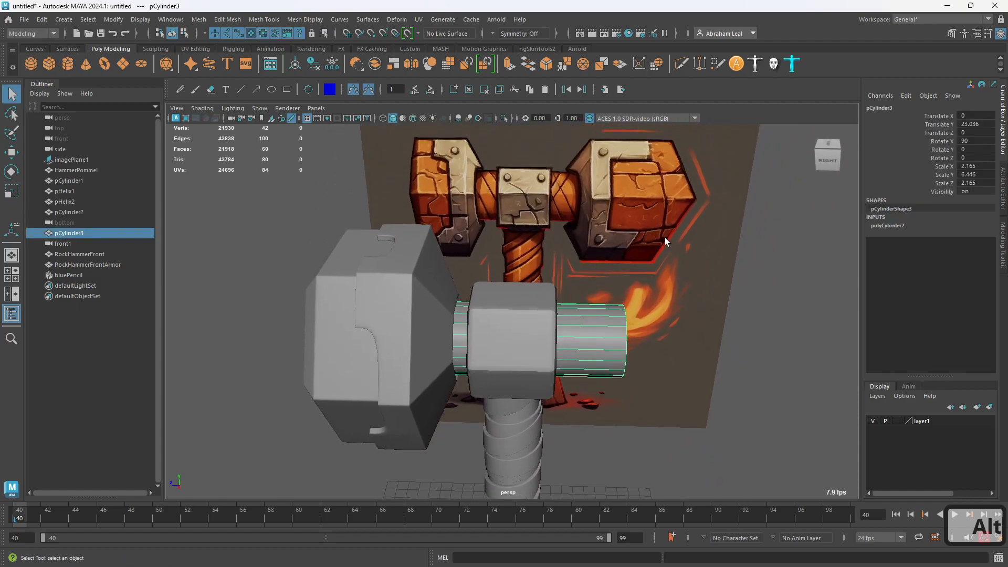
left_click_drag(543, 230, 618, 353, "alt")
left_click(643, 362)
right_click_drag(638, 357, 537, 332, "alt")
middle_click_drag(537, 333, 540, 294, "alt")
left_click_drag(540, 294, 495, 261, "alt")
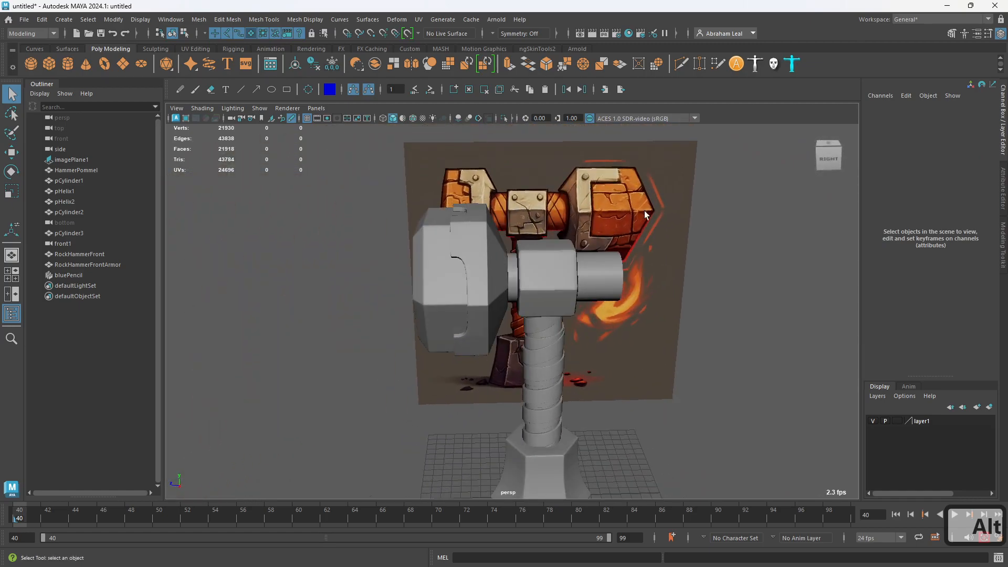
- Select the rock head with its armor and set the mirror options to World axis position and Z axis
left_click(470, 236)
left_click(435, 243, "shift")
left_click_drag(481, 231, 487, 261, "alt")
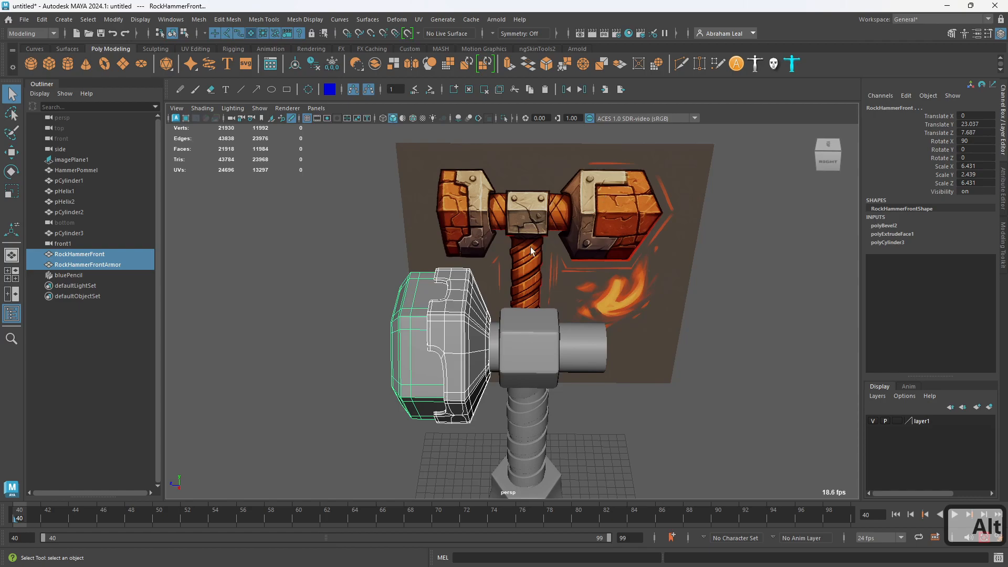
left_click(404, 336)
left_click(411, 323, "shift")
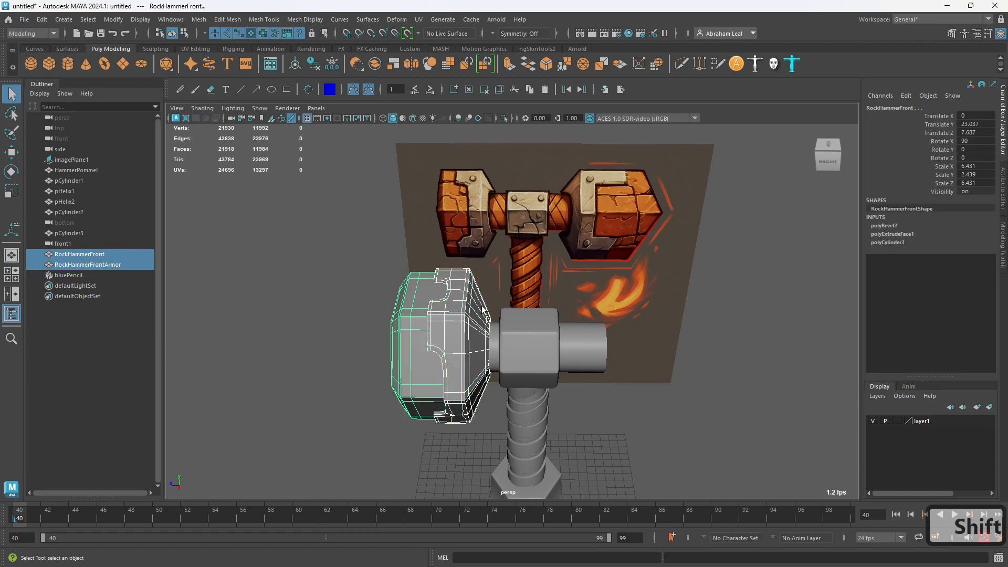
right_click(455, 319, "shift")
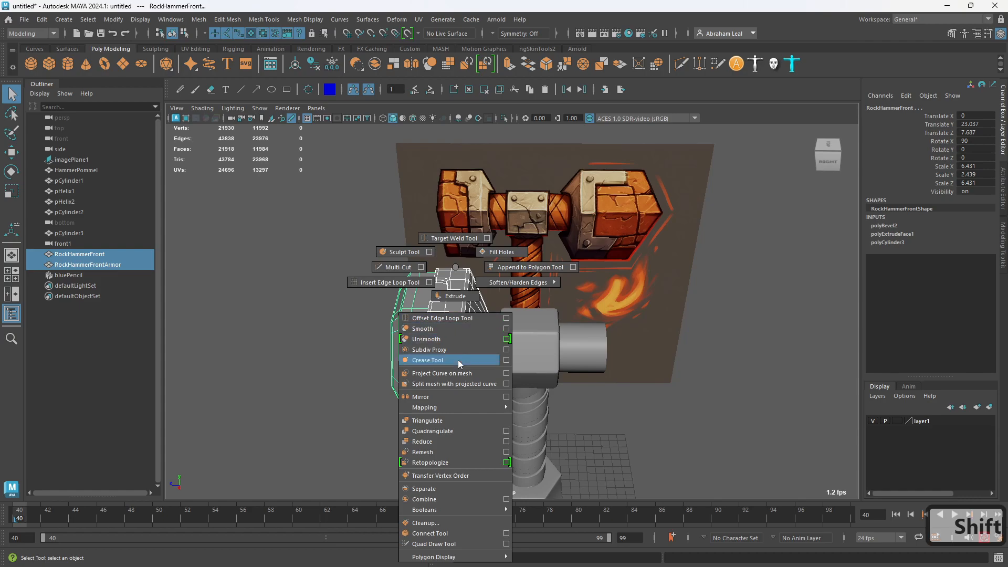
left_click(508, 396)
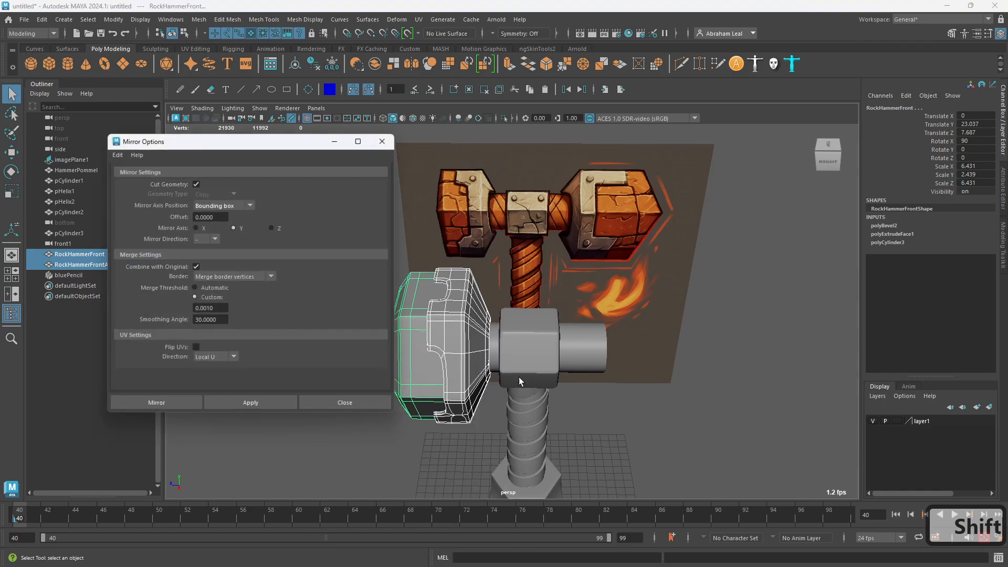
left_click(247, 206)
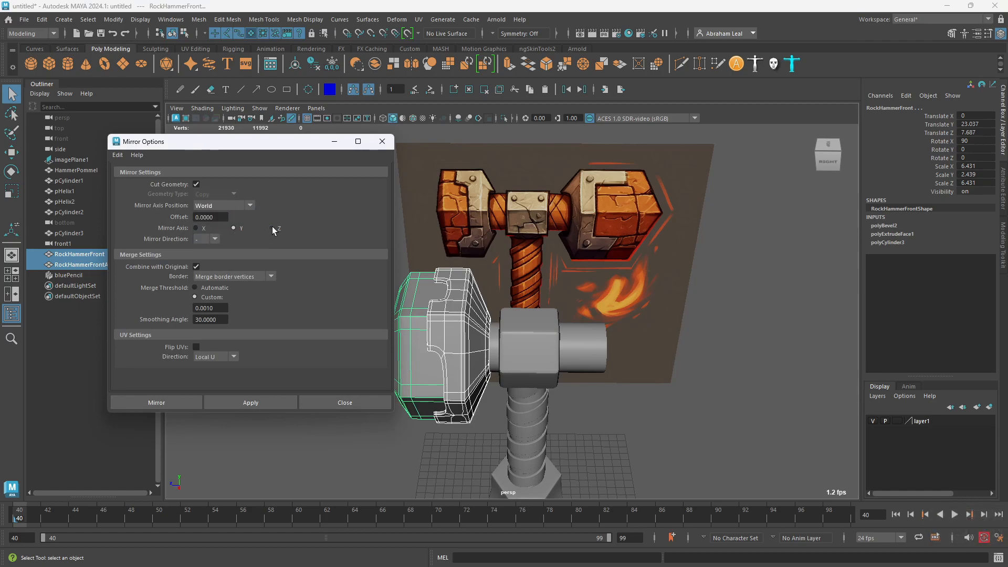
left_click_drag(525, 236, 440, 212, "alt")
left_click_drag(470, 252, 471, 213, "alt")
right_click_drag(471, 221, 520, 252, "alt")
left_click_drag(520, 252, 521, 288, "alt")
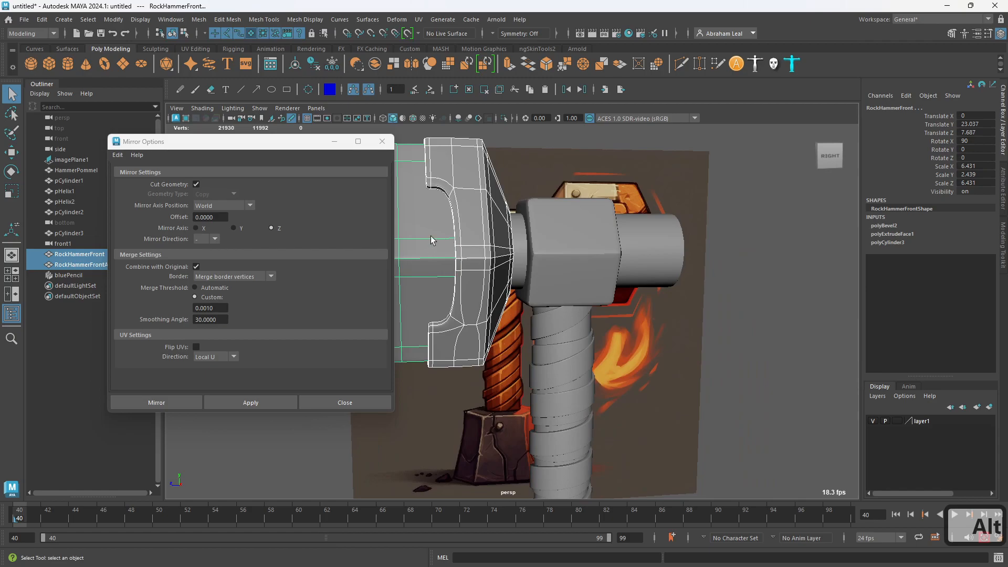
left_click_drag(737, 271, 671, 252, "alt")
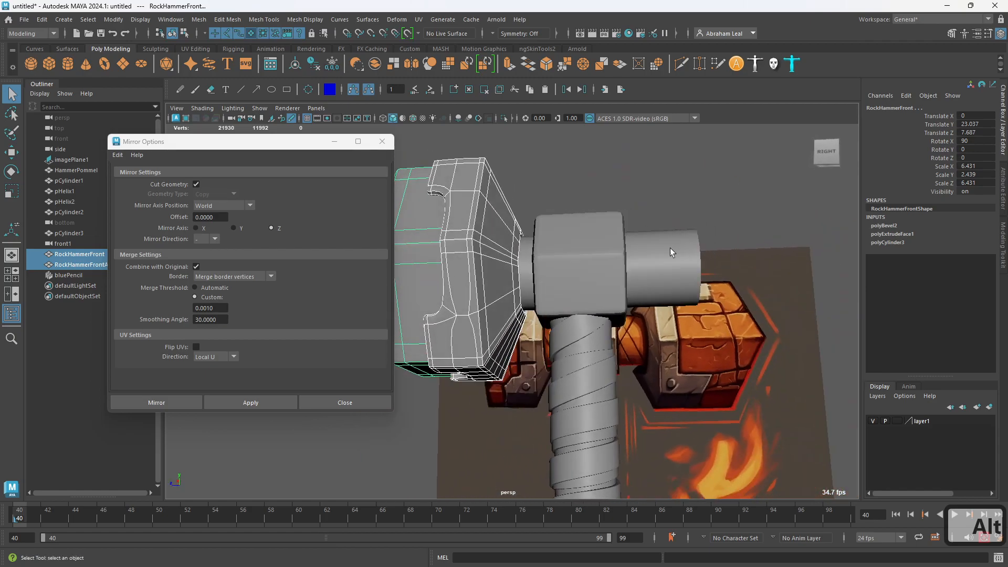
- Try mirroring the rock head and armor across the World Z axis, then undo it
left_click(249, 401)
left_click_drag(630, 368, 758, 382, "alt")
left_click(758, 381)
key("ctrl+z")
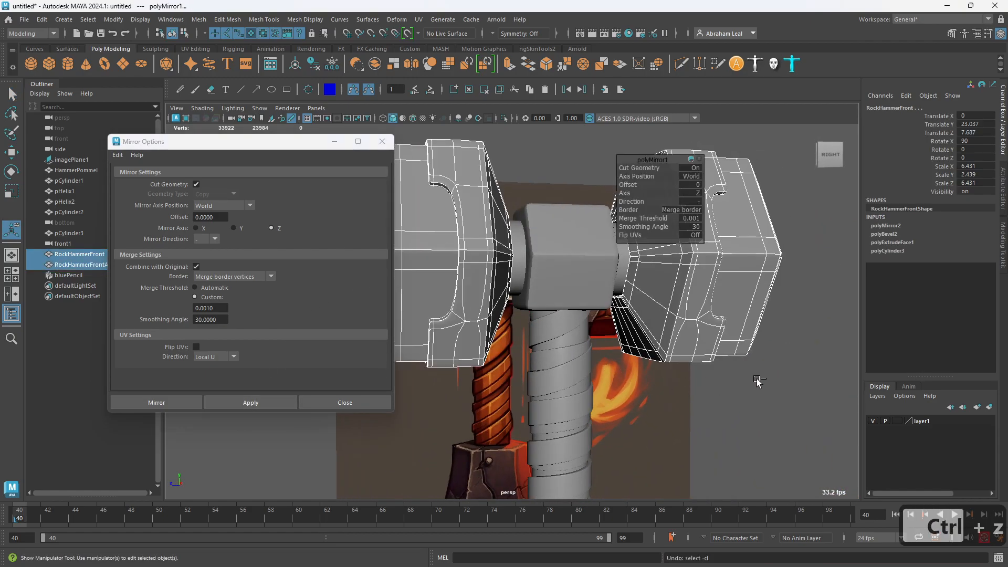
key("ctrl+z")
key("ctrl+z")
key("ctrl+z")
- Examine the armor's notched corner up close with smooth mesh preview off and on
key("1")
left_click_drag(656, 336, 591, 328, "alt")
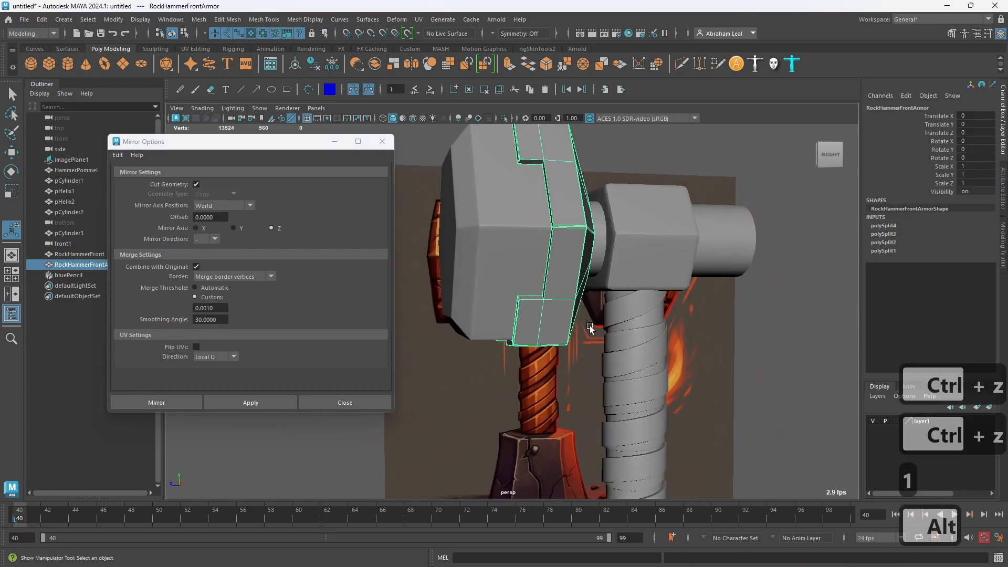
scroll(592, 328, "up", 5)
key("3")
left_click_drag(666, 348, 654, 303, "alt")
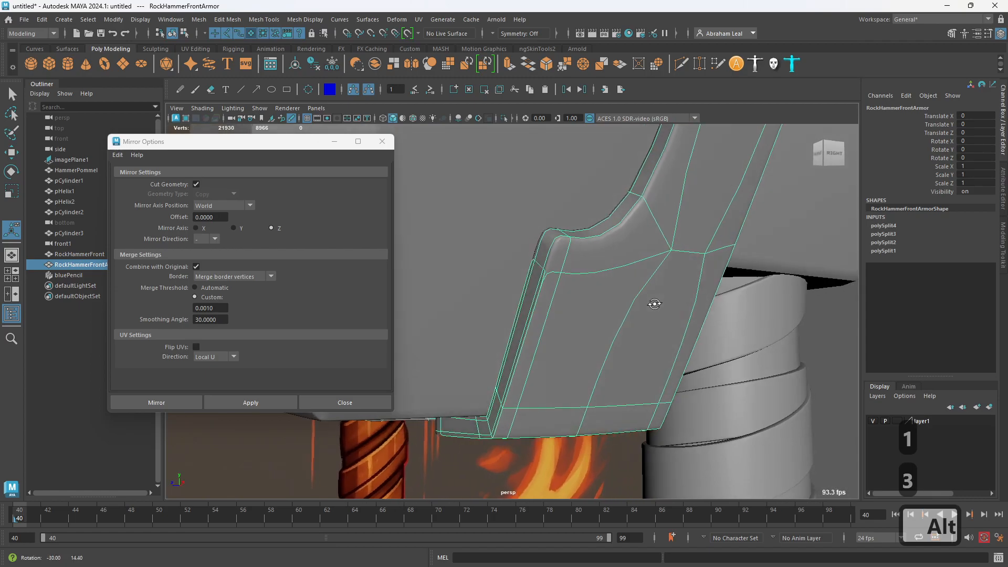
right_click_drag(610, 299, 651, 245)
key("1")
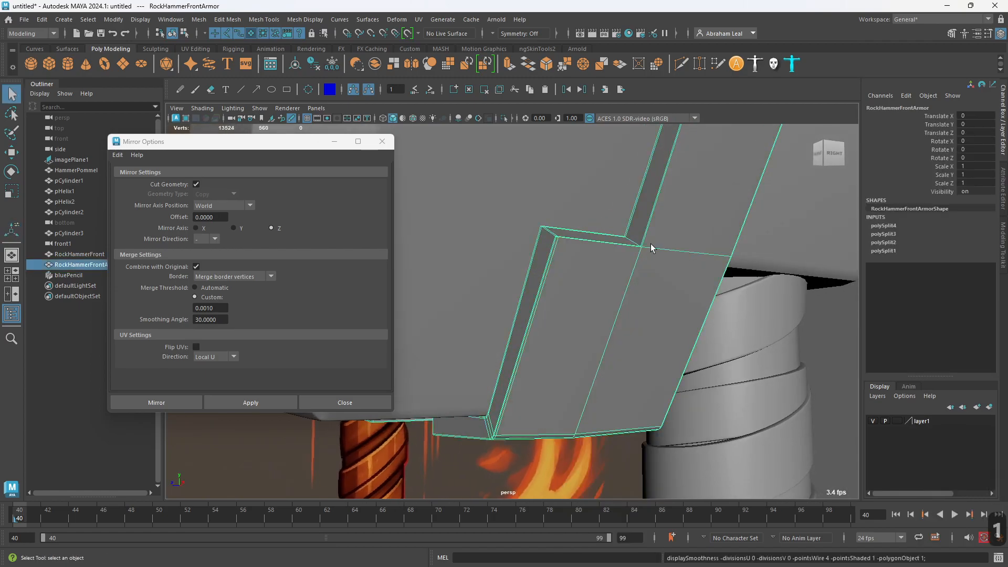
left_click_drag(651, 247, 632, 272, "alt")
right_click_drag(632, 273, 724, 294, "alt")
middle_click_drag(725, 295, 609, 336, "alt")
right_click_drag(609, 336, 654, 363, "alt")
left_click_drag(655, 363, 677, 358, "alt")
right_click_drag(677, 358, 593, 330, "alt")
key("3")
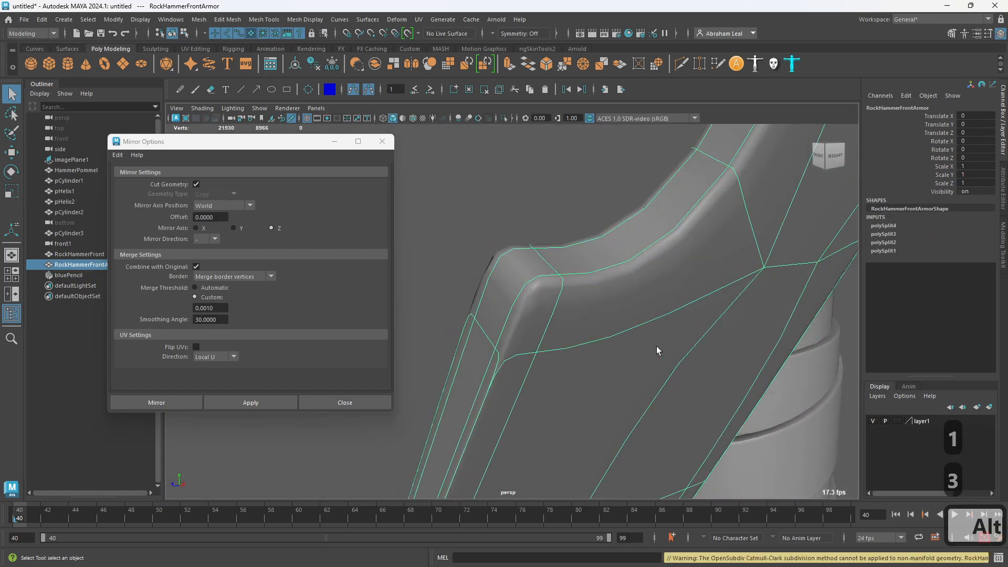
left_click_drag(662, 352, 567, 315, "alt")
right_click_drag(567, 315, 404, 247, "alt")
- Examine the vertices around the armor's notches on both sides of the head
right_click_drag(549, 278, 499, 257)
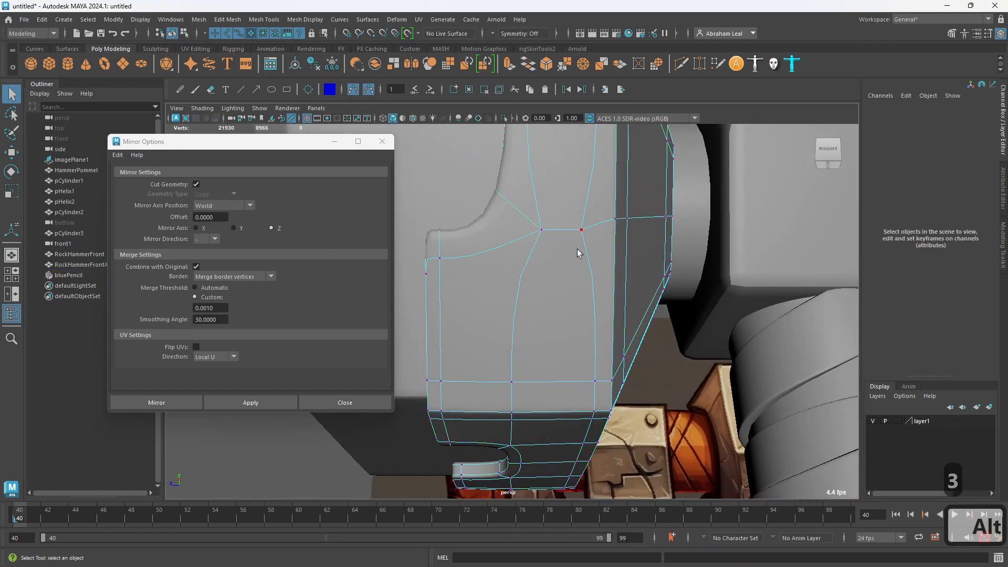
middle_click_drag(578, 254, 603, 383, "alt")
right_click_drag(603, 382, 564, 304, "alt")
middle_click_drag(564, 304, 588, 348, "alt")
left_click_drag(588, 348, 383, 315, "alt")
right_click_drag(383, 315, 570, 366, "alt")
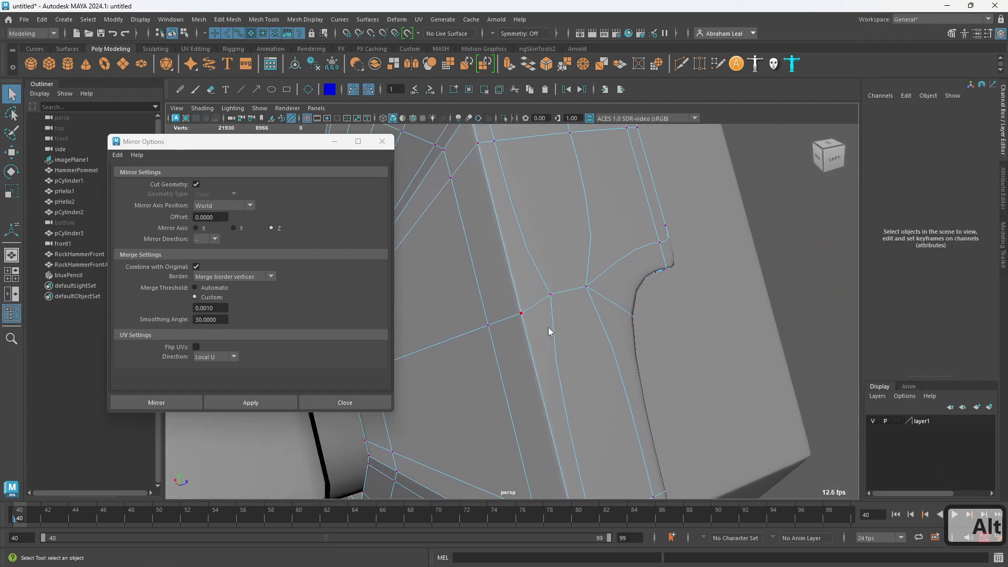
left_click(580, 278)
key("f")
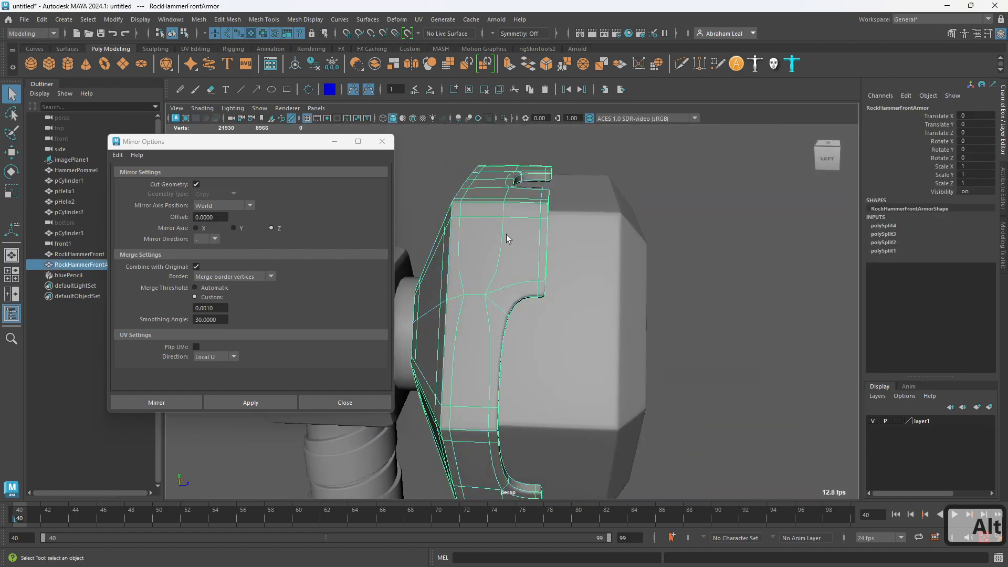
- Isolate the armor and compare its edge flow in smoothed and unsmoothed display
left_click(502, 118)
left_click_drag(564, 226, 432, 223, "alt")
right_click_drag(582, 310, 659, 335, "alt")
left_click_drag(659, 335, 546, 336, "alt")
right_click_drag(551, 362, 509, 342, "alt")
left_click_drag(510, 341, 539, 299, "alt")
key("1")
key("3")
left_click_drag(473, 381, 709, 406, "alt")
right_click_drag(536, 384, 616, 417, "alt")
- Try moving an edge near the armor's notch, then undo the move
right_click_drag(569, 267, 565, 242)
left_click(553, 302)
left_click_drag(554, 301, 593, 330, "alt")
key("w")
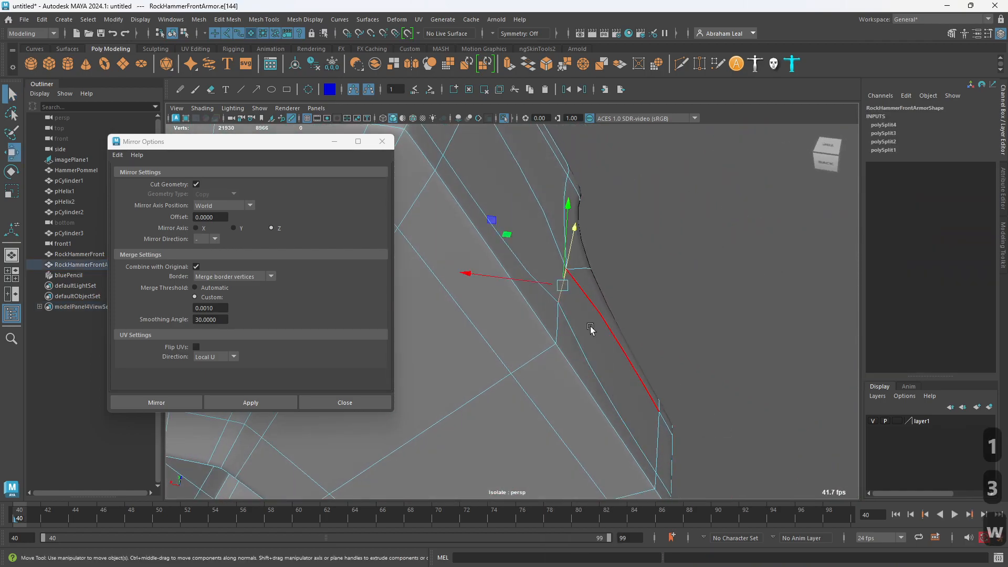
left_click_drag(645, 294, 644, 297)
key("1")
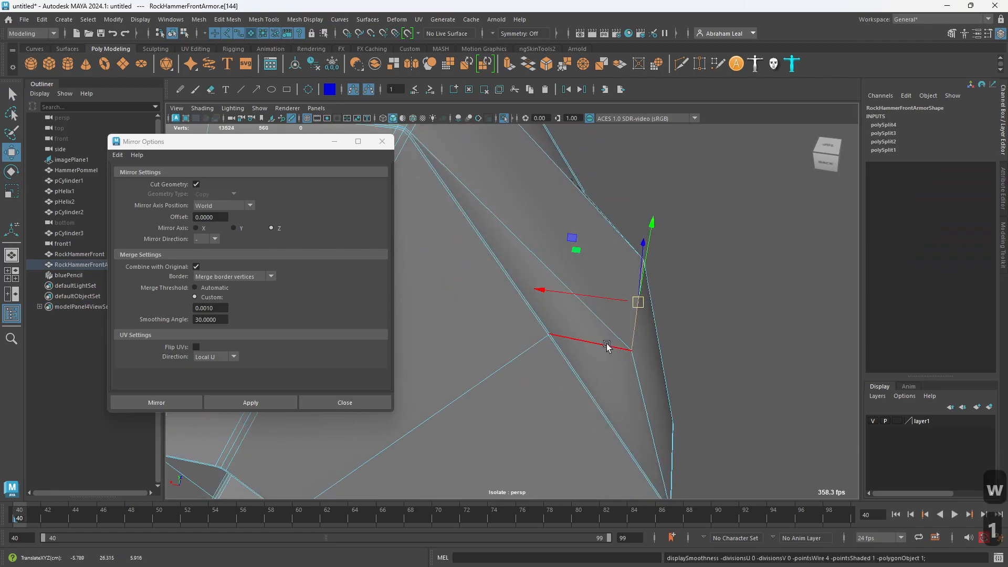
left_click_drag(607, 346, 513, 319, "alt")
key("ctrl+z")
key("ctrl+z")
- Inspect the vertices where the armor's side faces pinch next to the notch, toggling smooth preview
left_click_drag(563, 357, 527, 289, "alt")
key("3")
left_click(635, 252)
left_click(527, 289)
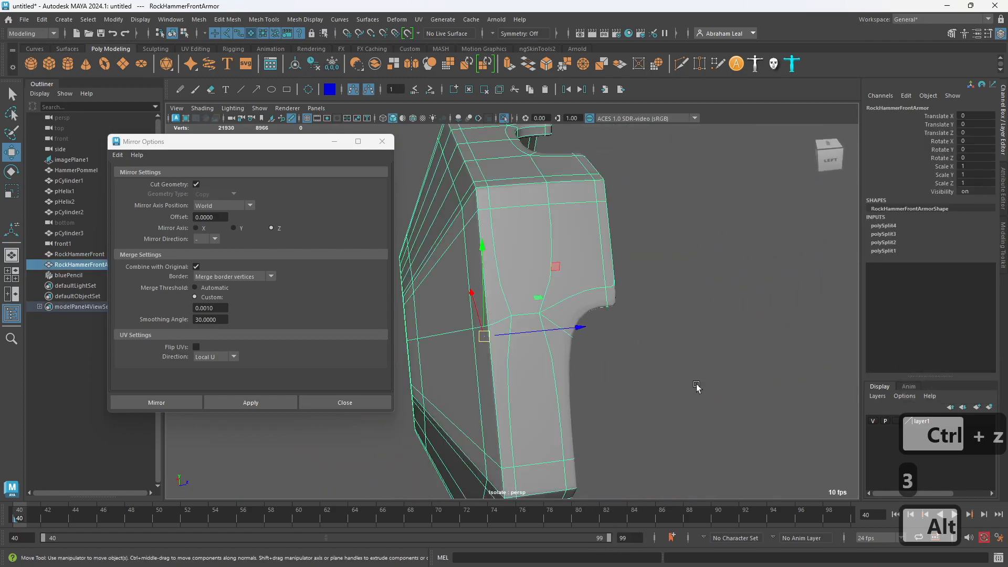
right_click_drag(556, 266, 505, 267)
right_click_drag(512, 286, 569, 333, "alt")
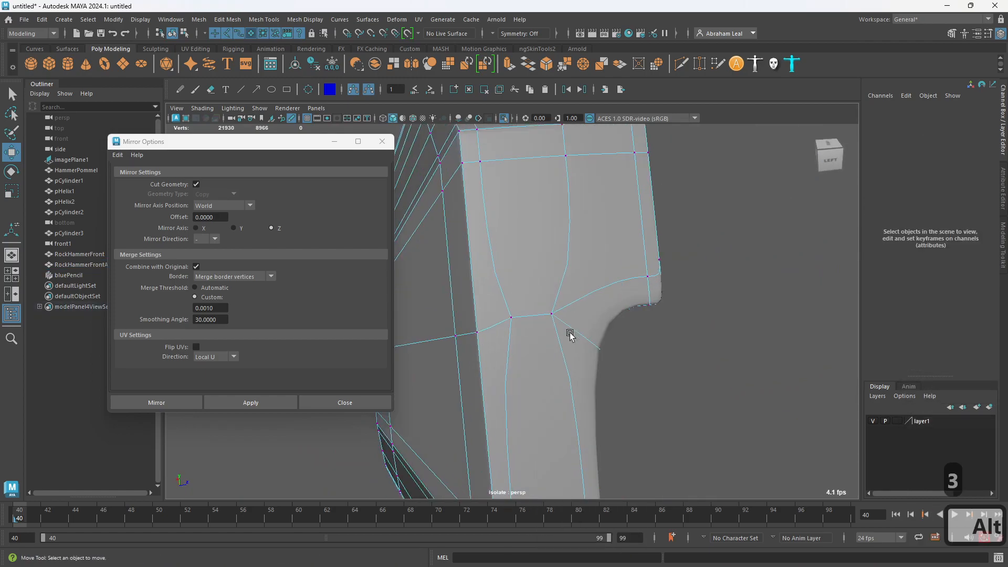
left_click_drag(683, 357, 738, 330, "alt")
left_click_drag(537, 319, 587, 324, "alt")
key("1")
left_click(548, 287)
key("3")
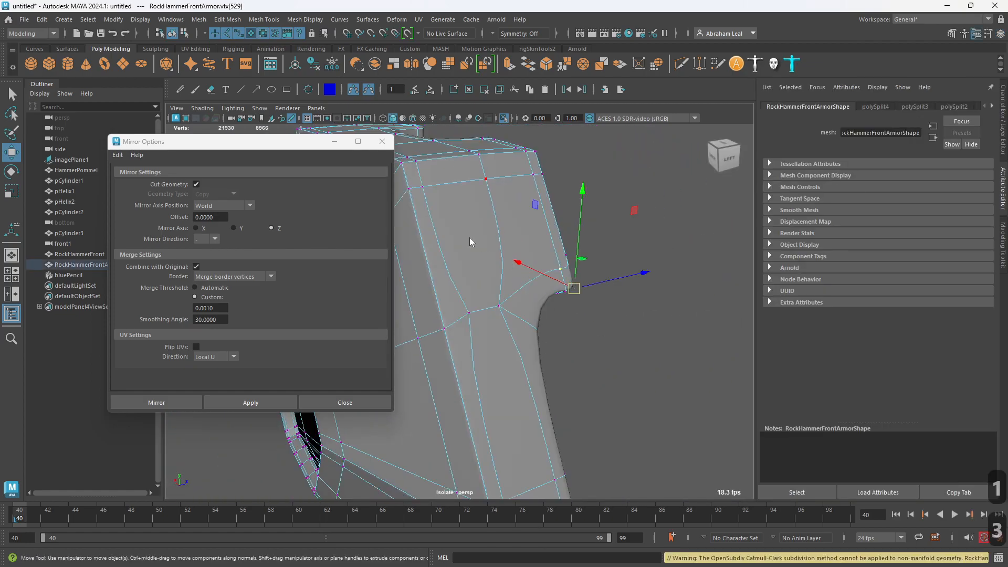
- Delete the two long pinched faces beside the notch on the armor's side
right_click_drag(472, 213, 473, 252)
left_click(474, 249)
key("Delete")
left_click(514, 364)
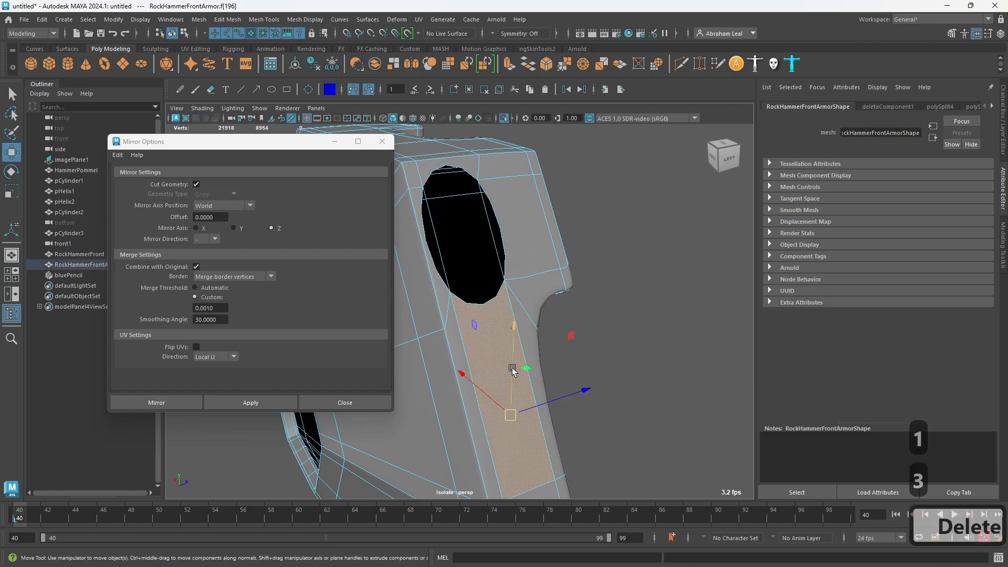
key("Delete")
- Bridge the open edges of both gaps to rebuild the faces on that side of the armor
right_click_drag(547, 217, 546, 189)
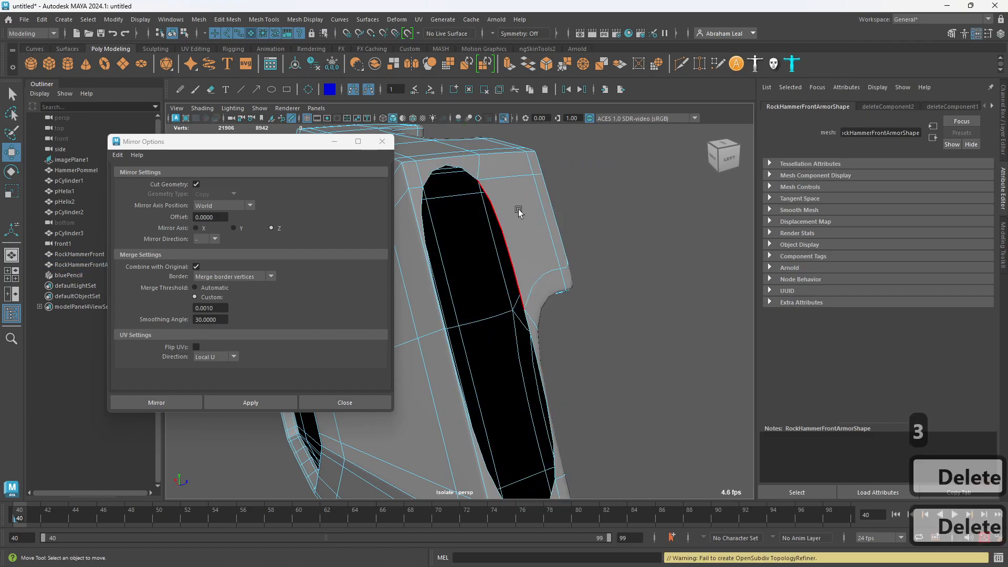
left_click(500, 234)
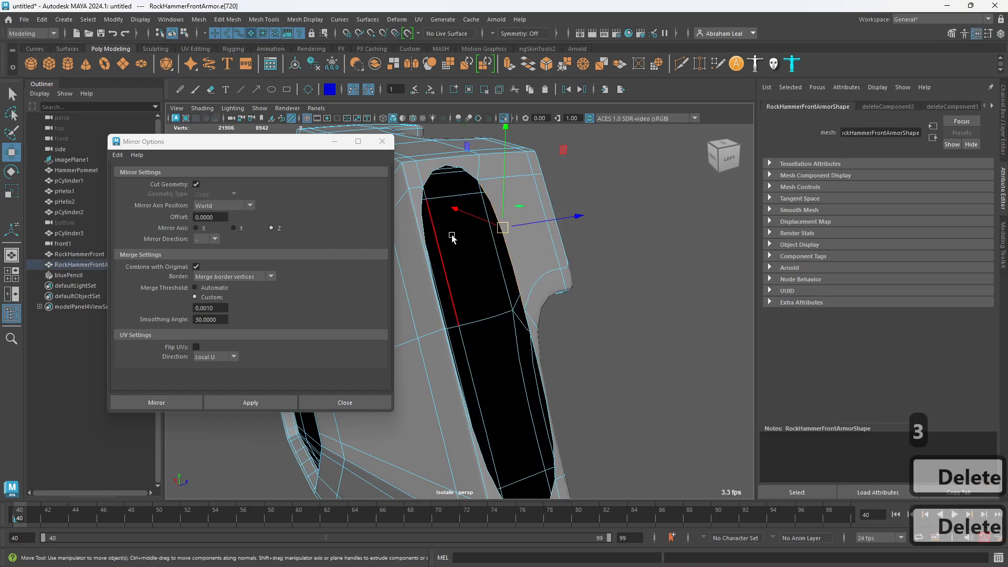
left_click(526, 76)
left_click(479, 335, "shift")
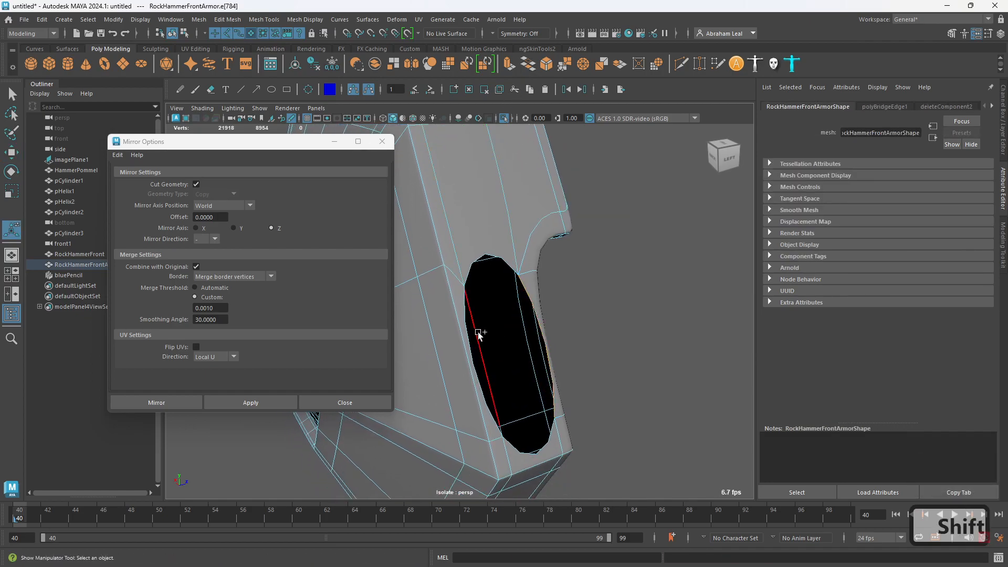
key("g")
- Delete the matching two pinched faces on the opposite side of the armor
right_click_drag(508, 242, 531, 222)
left_click(614, 378)
scroll(614, 378, "down", 4)
left_click_drag(544, 379, 530, 436, "alt")
left_click(488, 358)
middle_click_drag(531, 436, 505, 387, "alt")
right_click_drag(505, 387, 524, 348, "alt")
left_click_drag(523, 349, 485, 234, "alt")
key("F11")
left_click(493, 239)
double_click(505, 335, "shift")
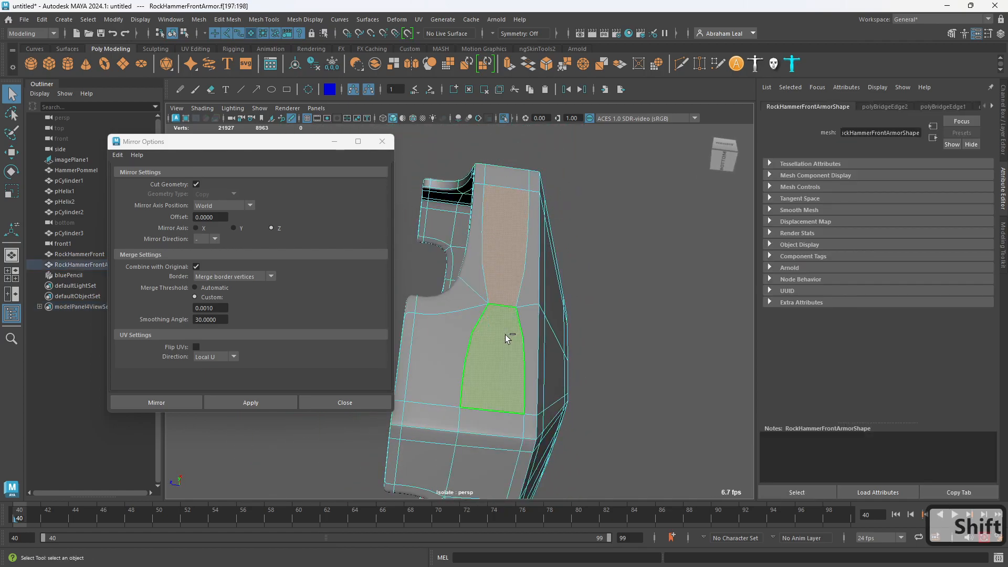
key("Delete")
- Bridge the opposite edges of the two new gaps to close the armor's other side
key("1")
left_click(491, 252)
key("3")
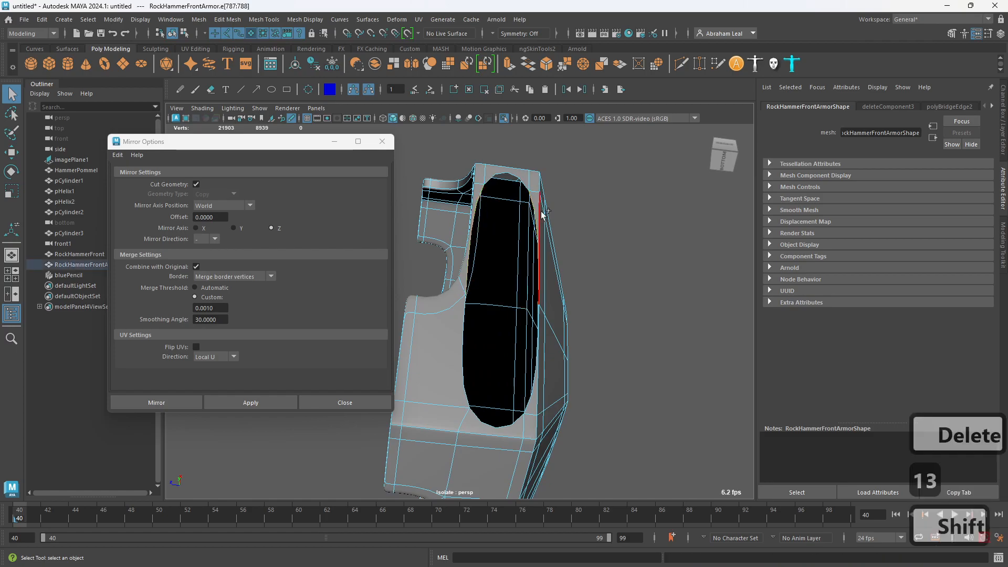
right_click_drag(541, 214, 531, 246, "shift")
left_click(524, 362)
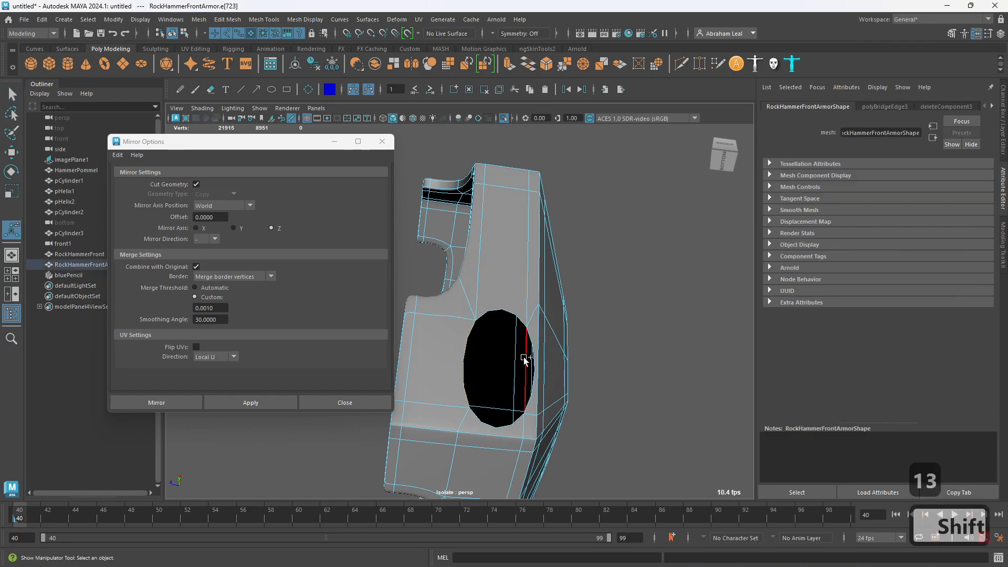
left_click(538, 356, "shift")
key("g")
- Check the repaired armor from the side, return to object selection and exit isolation
left_click_drag(537, 356, 698, 405, "alt")
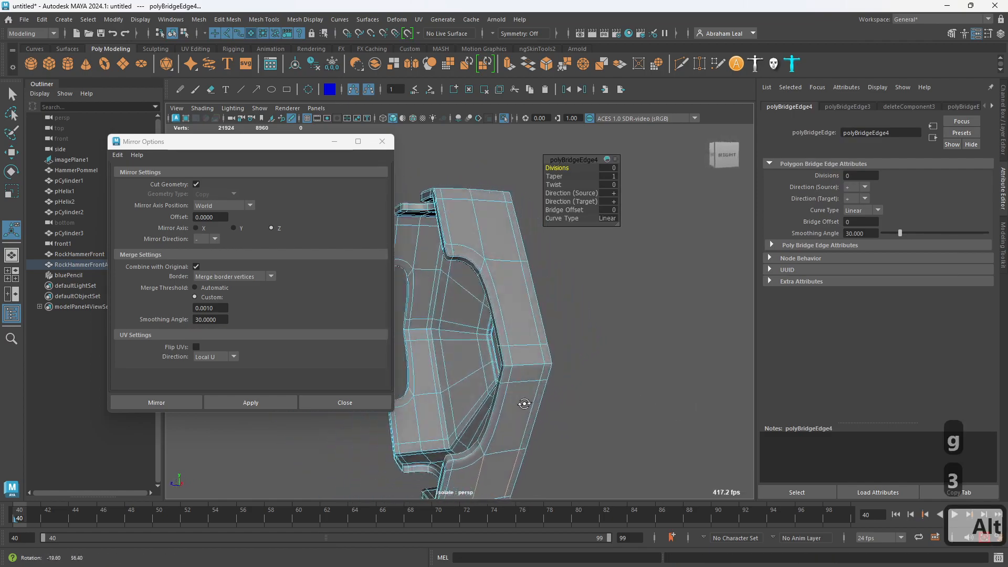
right_click_drag(588, 336, 588, 307)
left_click(503, 119)
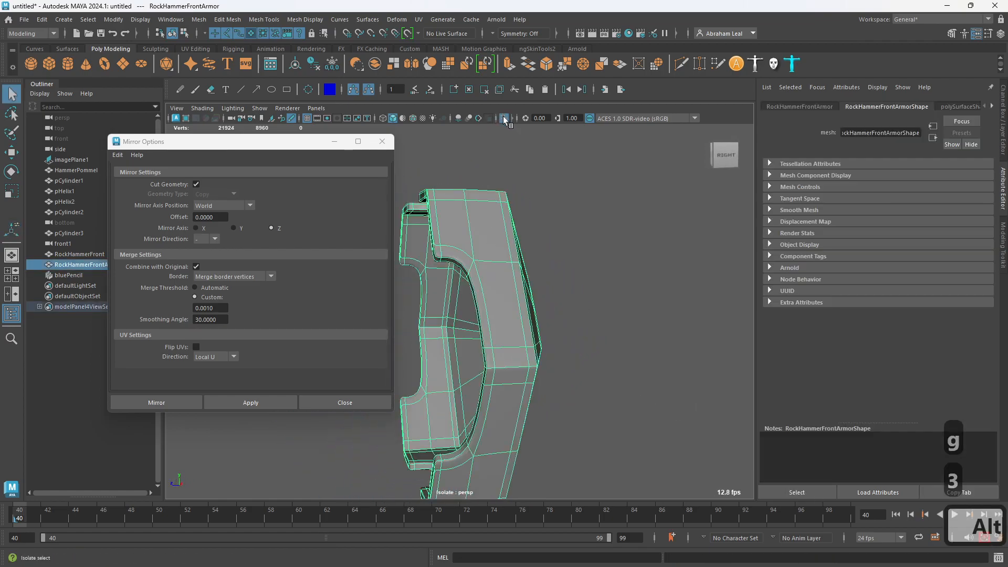
- Mirror the rock head and its armor across the World Z axis and close the mirror options
left_click(499, 292, "shift")
left_click(251, 402)
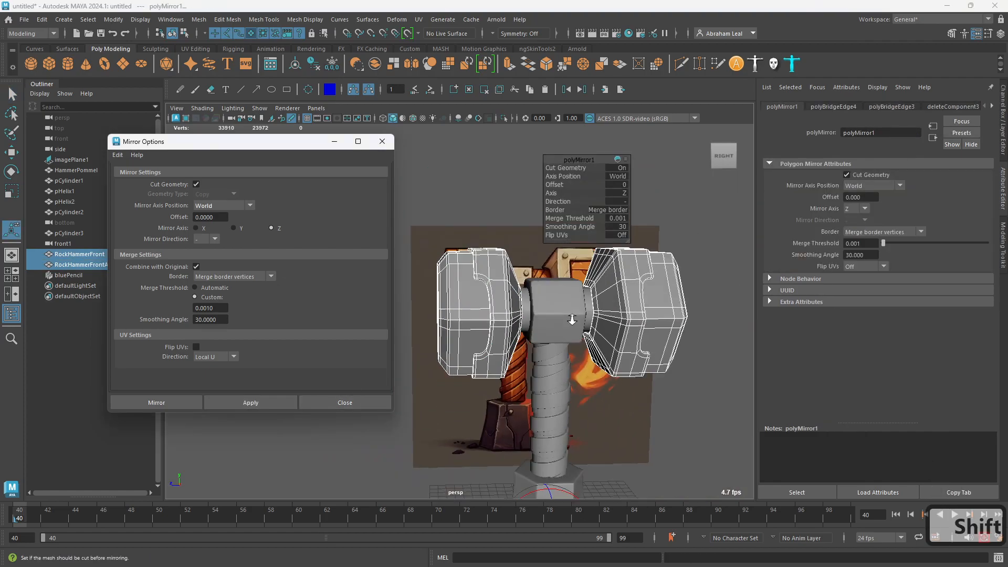
scroll(598, 322, "down", 5)
left_click(670, 338)
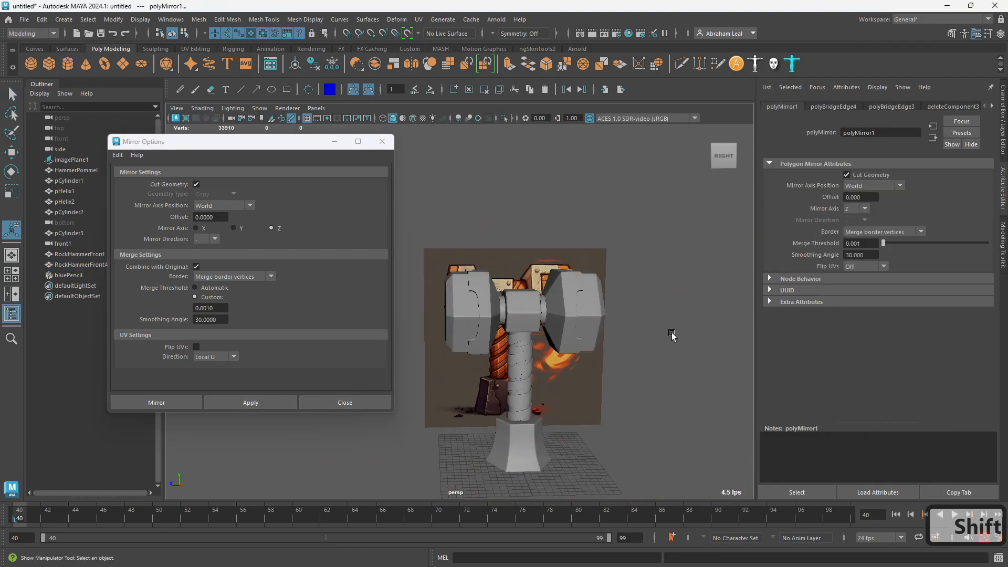
left_click(598, 309)
scroll(597, 308, "up", 4)
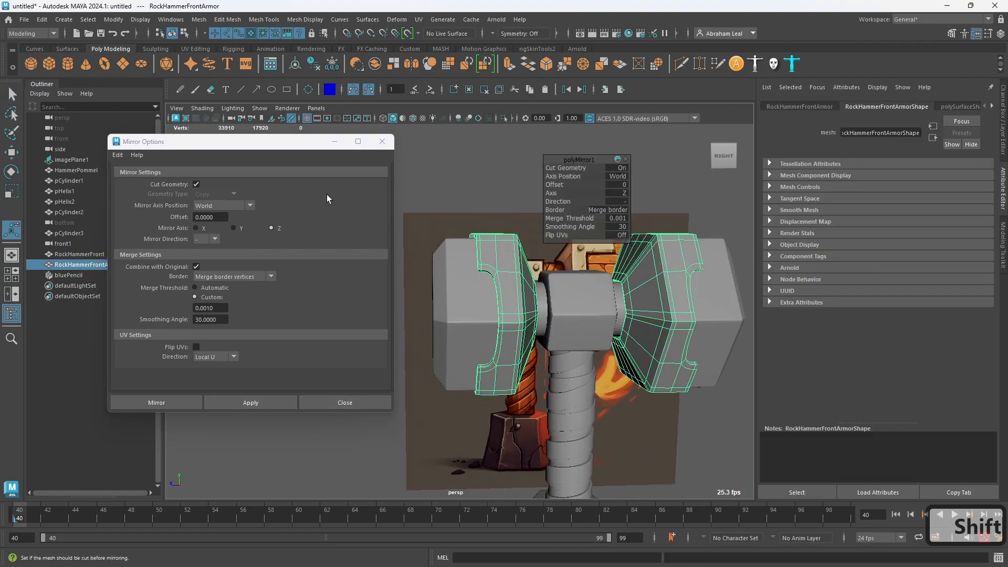
left_click(382, 141)
- Separate the mirrored armor into individual meshes
left_click_drag(451, 305, 468, 273, "alt")
left_click(469, 273, "shift")
left_click(469, 273, "shift")
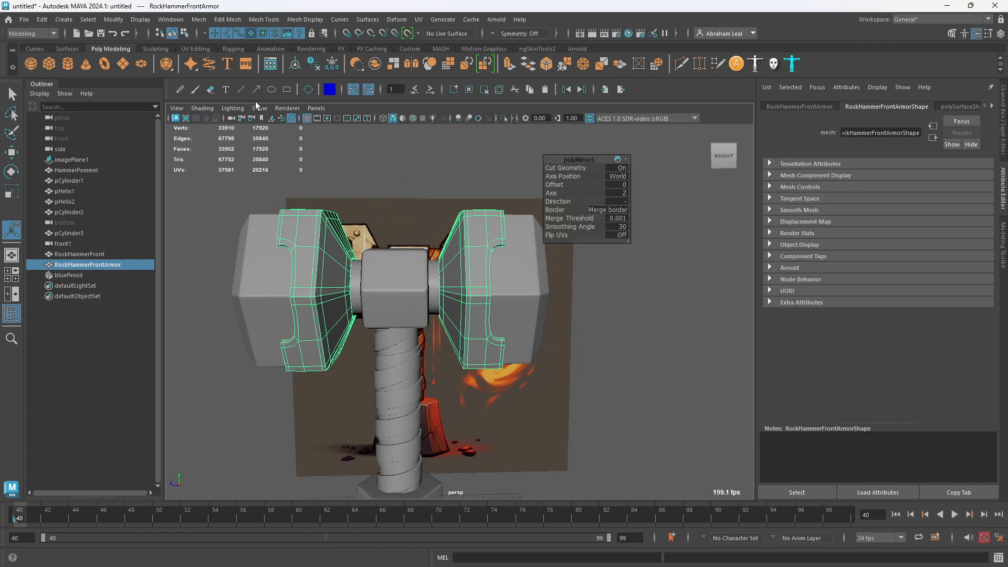
left_click(197, 19)
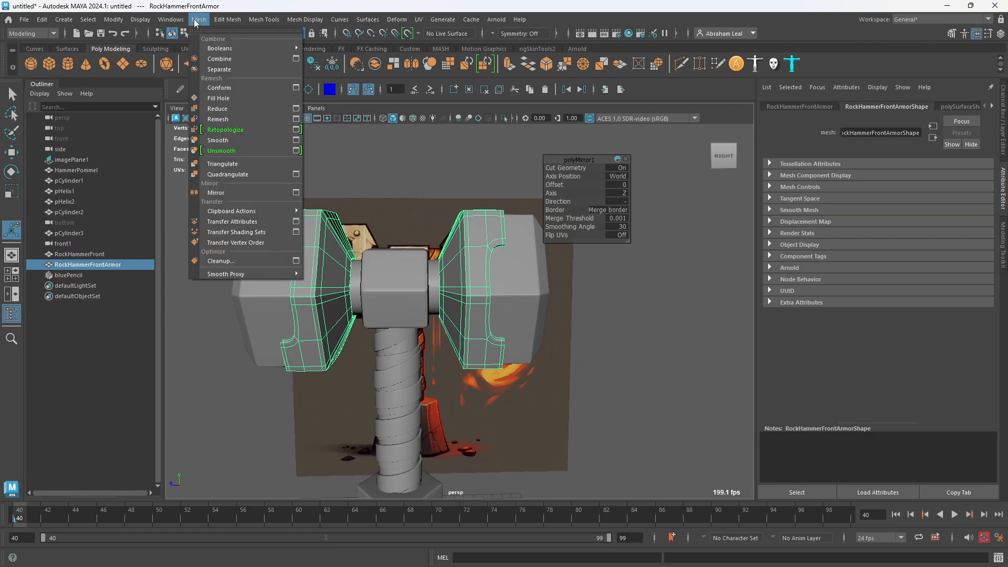
left_click(219, 69)
key("ctrl+z")
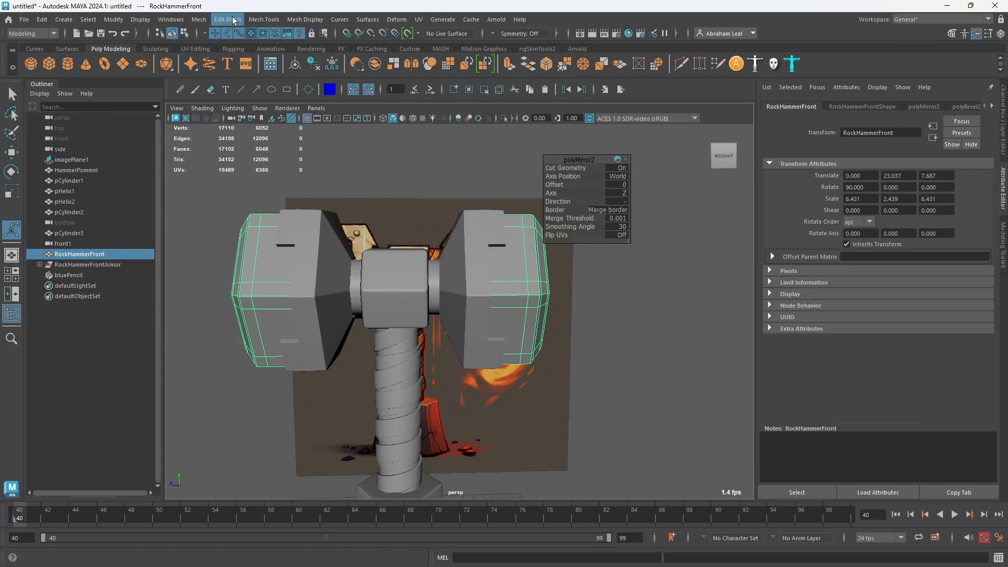
- Separate the mirrored rock head into individual meshes and clear the selection
left_click(204, 20)
left_click(219, 69)
left_click(562, 200)
- In the wireframe side view, move the mirrored armor outward along Z to about -0.732 to line up with the reference's larger head
key("space")
left_click_drag(578, 215, 610, 216)
scroll(598, 236, "down", 6)
middle_click_drag(591, 257, 442, 209, "alt")
right_click_drag(442, 209, 487, 200, "alt")
key("4")
left_click(405, 188)
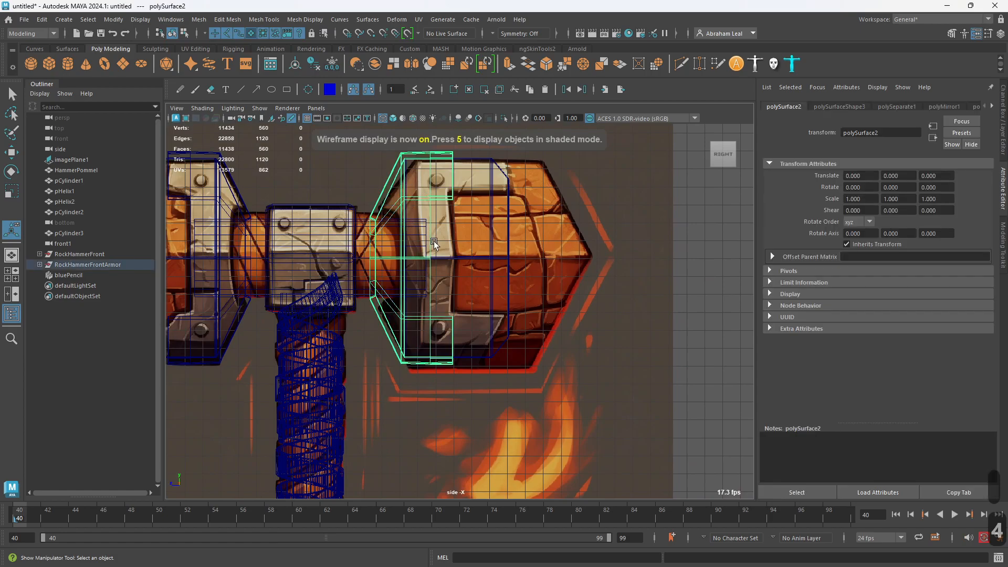
key("w")
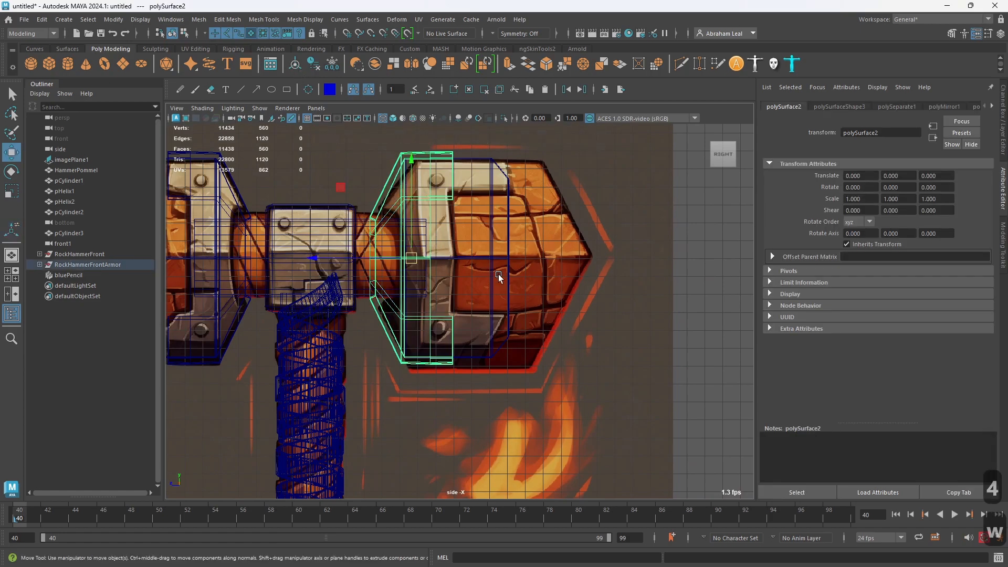
mouse_move(321, 256)
left_mouse_down()
mouse_move(361, 258)
mouse_move(335, 260)
left_mouse_up()
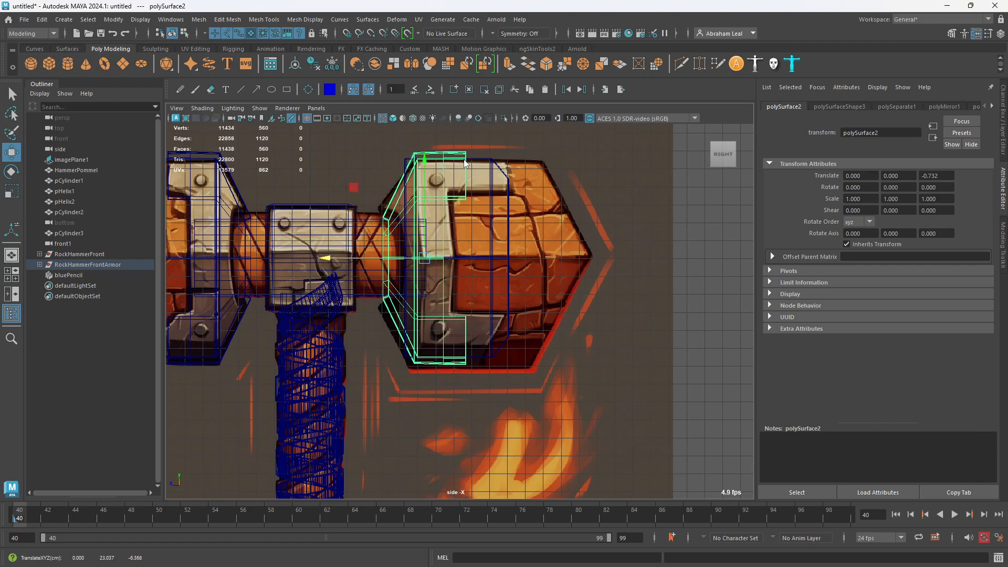
- Move the vertices on the mirrored armor's outer edge outward along Z to lengthen its tabs to the reference
key("F9")
left_click_drag(455, 393, 455, 393)
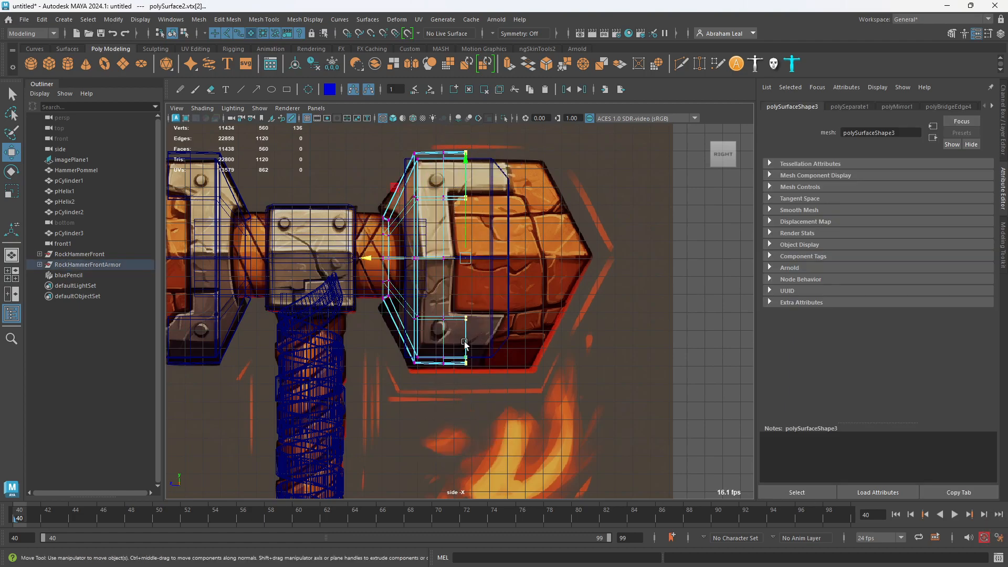
left_click_drag(356, 258, 352, 256)
left_click_drag(501, 133, 461, 374)
left_click_drag(368, 260, 397, 261)
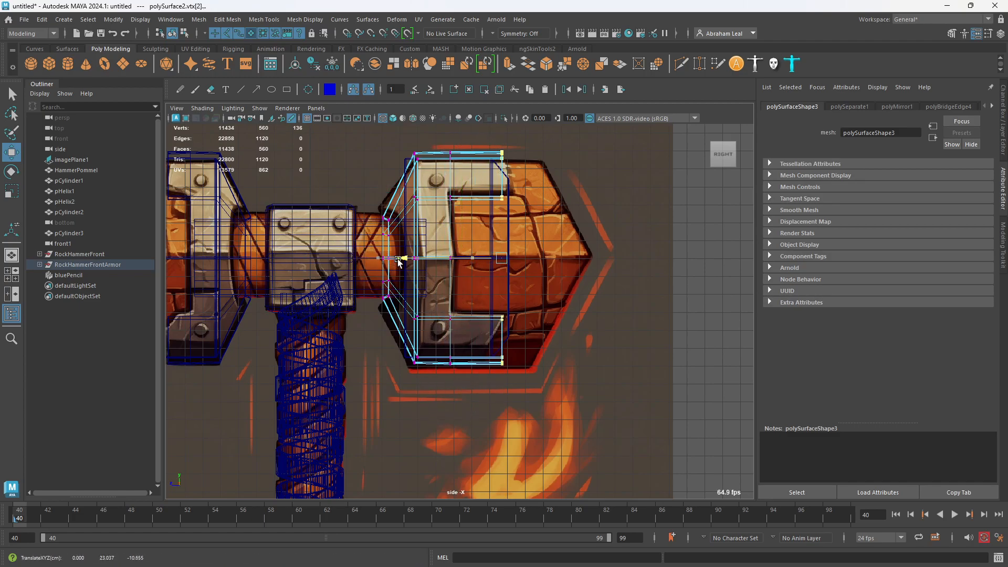
- Center the mirrored rock's pivot and move the rock outward along Z until its inner edge meets the shifted armor
left_click(492, 222)
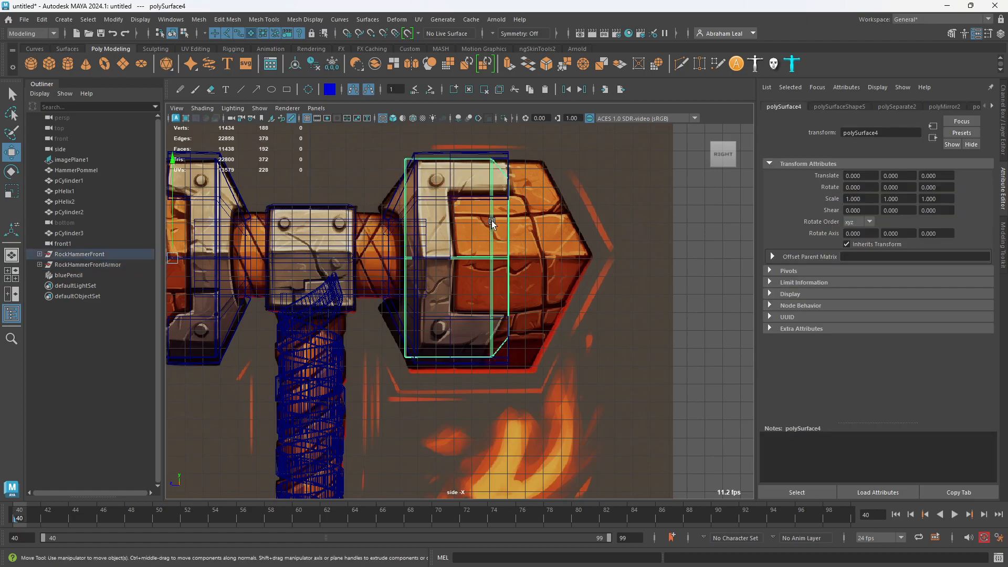
left_click(296, 63)
left_click_drag(365, 261, 378, 263)
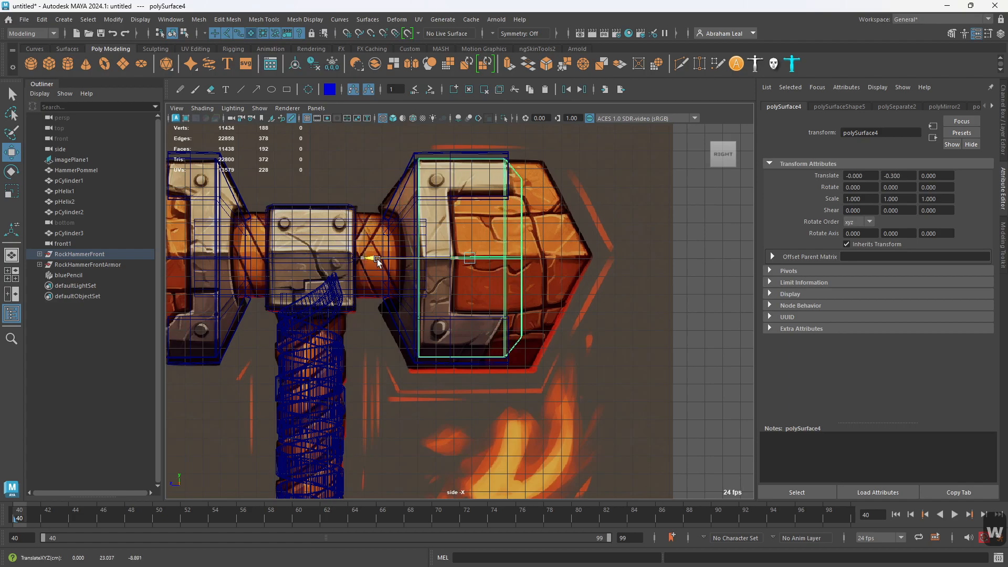
- Stretch the mirrored rock's outer-end vertices outward along Z to fit the reference, and return to object selection in the shaded perspective view
right_click_drag(498, 229, 518, 187)
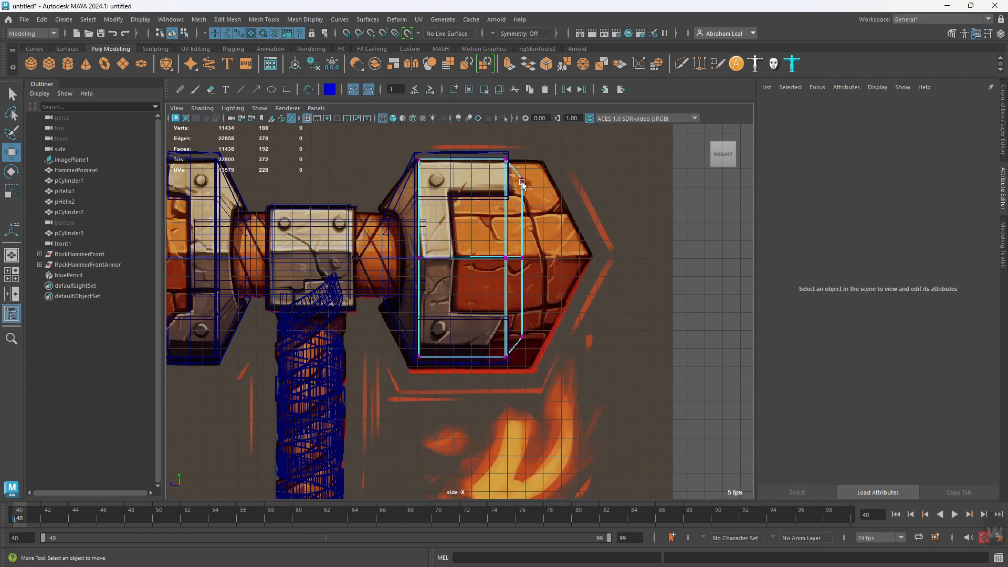
left_click_drag(504, 310, 502, 311)
left_click_drag(412, 266, 452, 266)
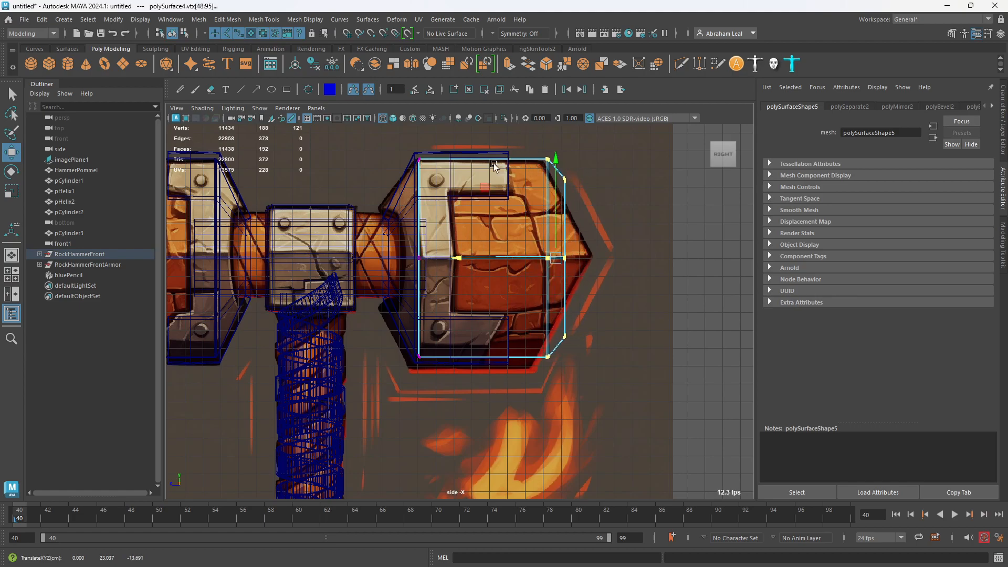
mouse_move(458, 259)
left_mouse_down()
mouse_move(489, 255)
mouse_move(493, 239)
left_mouse_up()
key("space")
key("5")
mouse_move(562, 284)
left_mouse_down("alt")
mouse_move(501, 304)
mouse_move(512, 291)
left_mouse_up("alt")
right_click_drag(513, 291, 556, 252)
left_click(512, 367)
- Delete the history and freeze the transformations of all hammer meshes, and clear the selection
right_click_drag(513, 367, 392, 313, "alt")
left_click_drag(393, 313, 562, 307, "alt")
left_click(461, 325)
right_click_drag(563, 307, 580, 207, "alt")
left_click_drag(580, 207, 336, 447)
right_click_drag(336, 446, 452, 432, "alt")
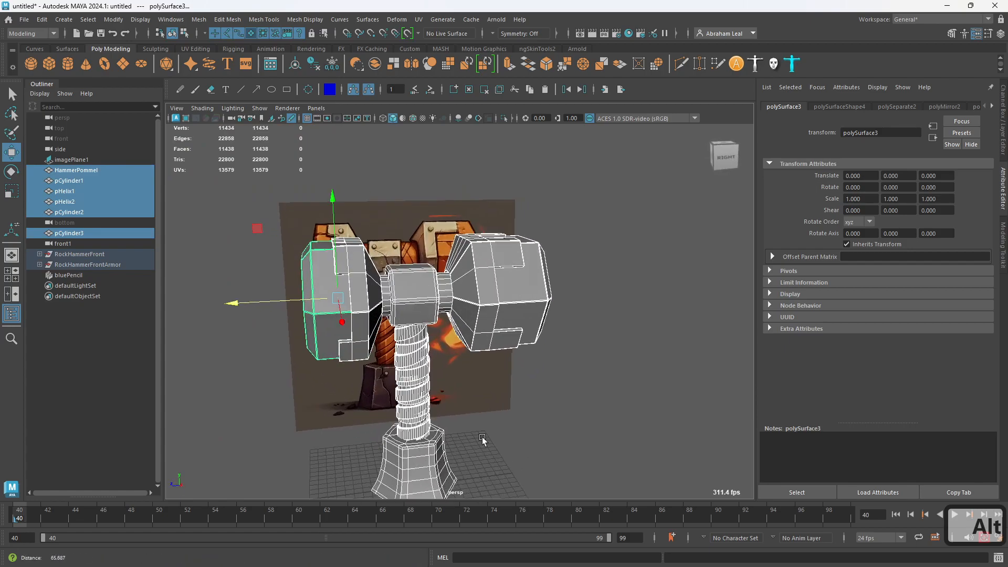
left_click_drag(452, 433, 420, 365, "alt")
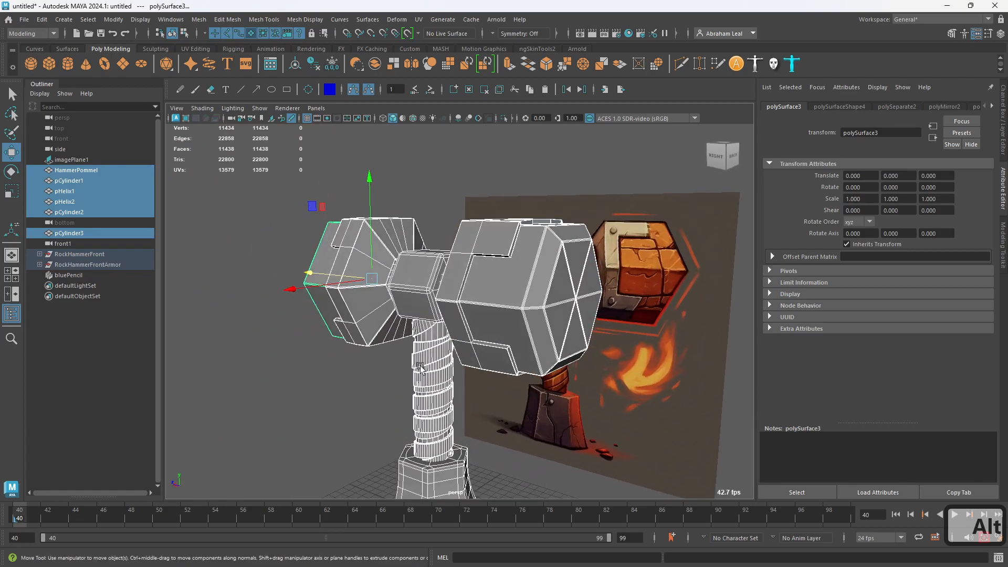
left_click(318, 64)
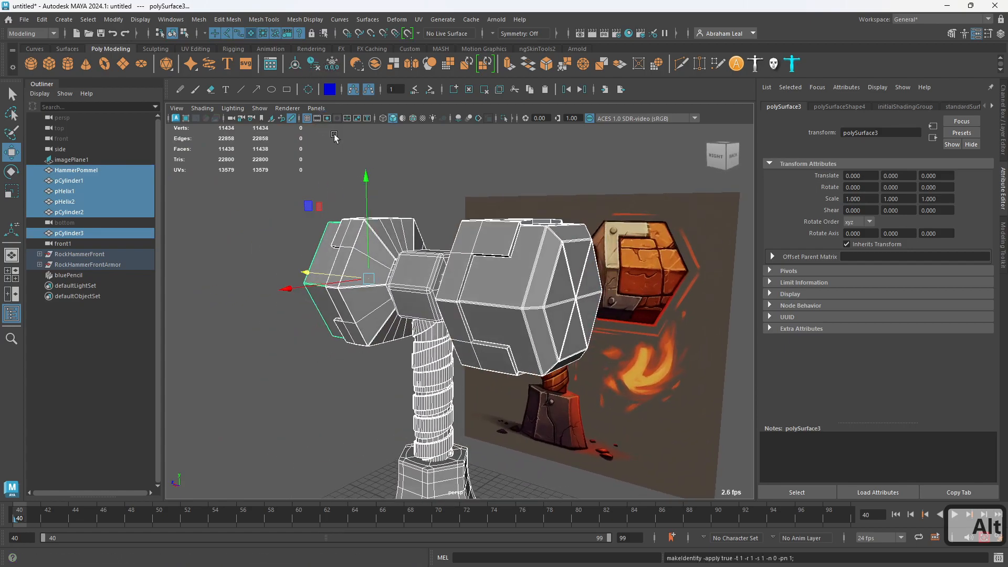
left_click(342, 156)
- Inspect both hammer heads from several angles and compare their proportions and armor with the reference image
left_click_drag(341, 156, 529, 315, "alt")
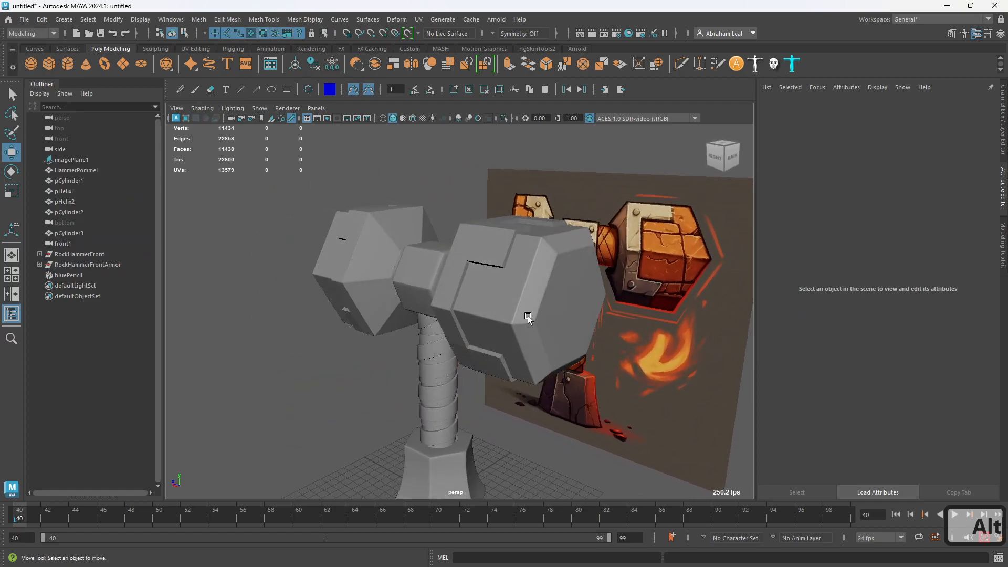
left_click(528, 315)
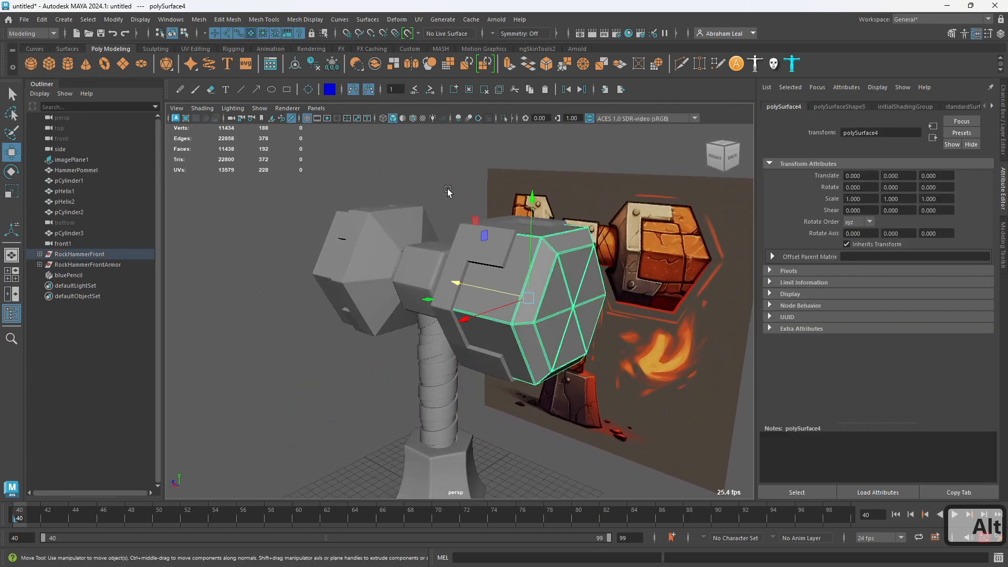
left_click_drag(341, 325, 430, 333, "alt")
left_click(535, 355)
scroll(476, 332, "down", 6)
scroll(430, 333, "up", 4)
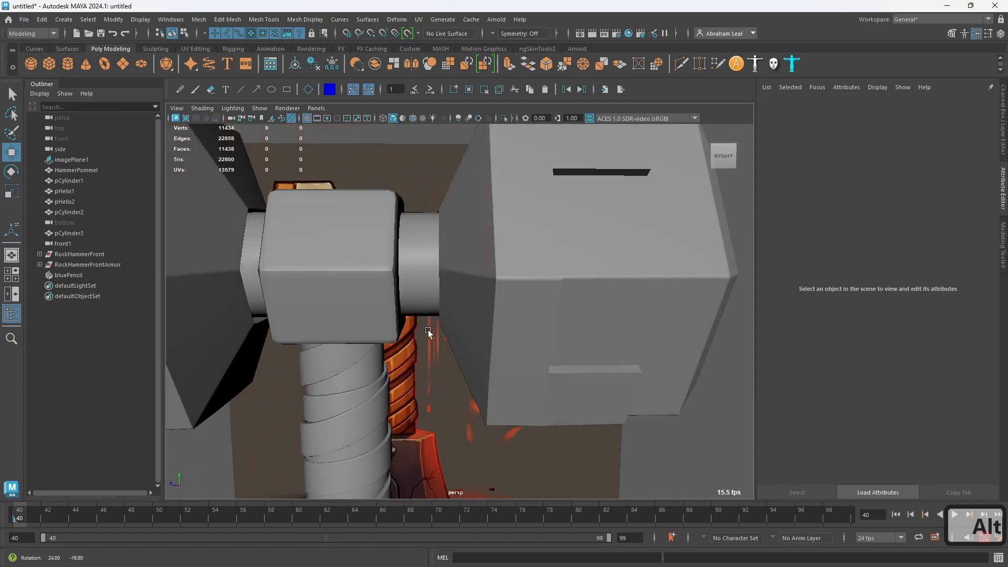
middle_click_drag(430, 333, 476, 378, "alt")
scroll(477, 378, "down", 2)
left_click_drag(476, 378, 462, 399, "alt")
middle_click_drag(462, 398, 423, 223, "alt")
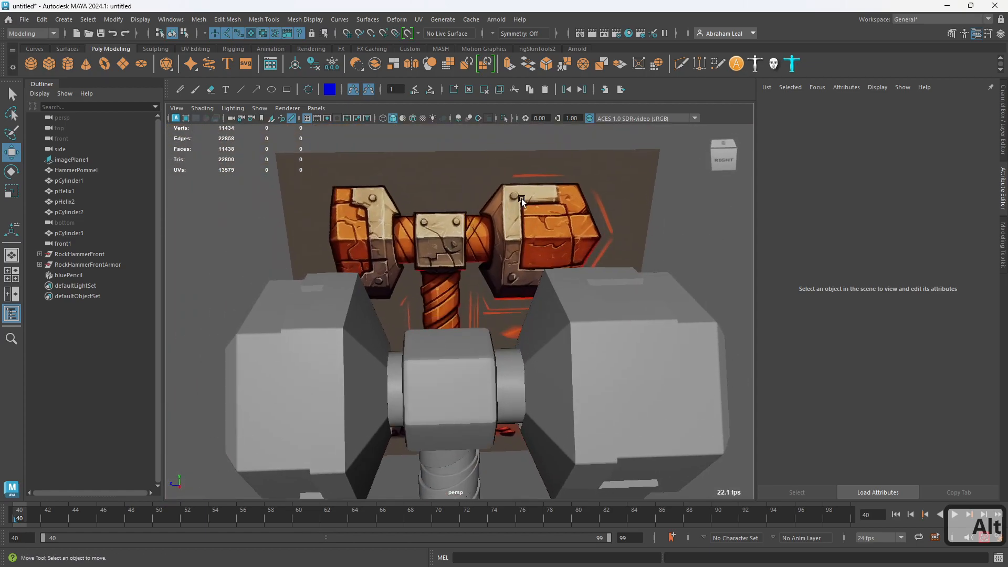
left_click_drag(411, 290, 383, 300, "alt")
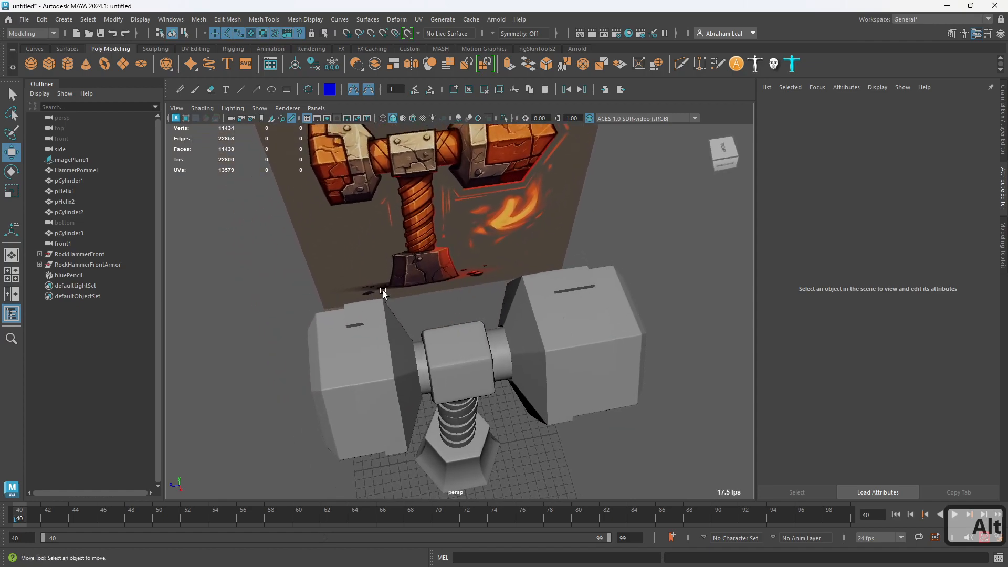